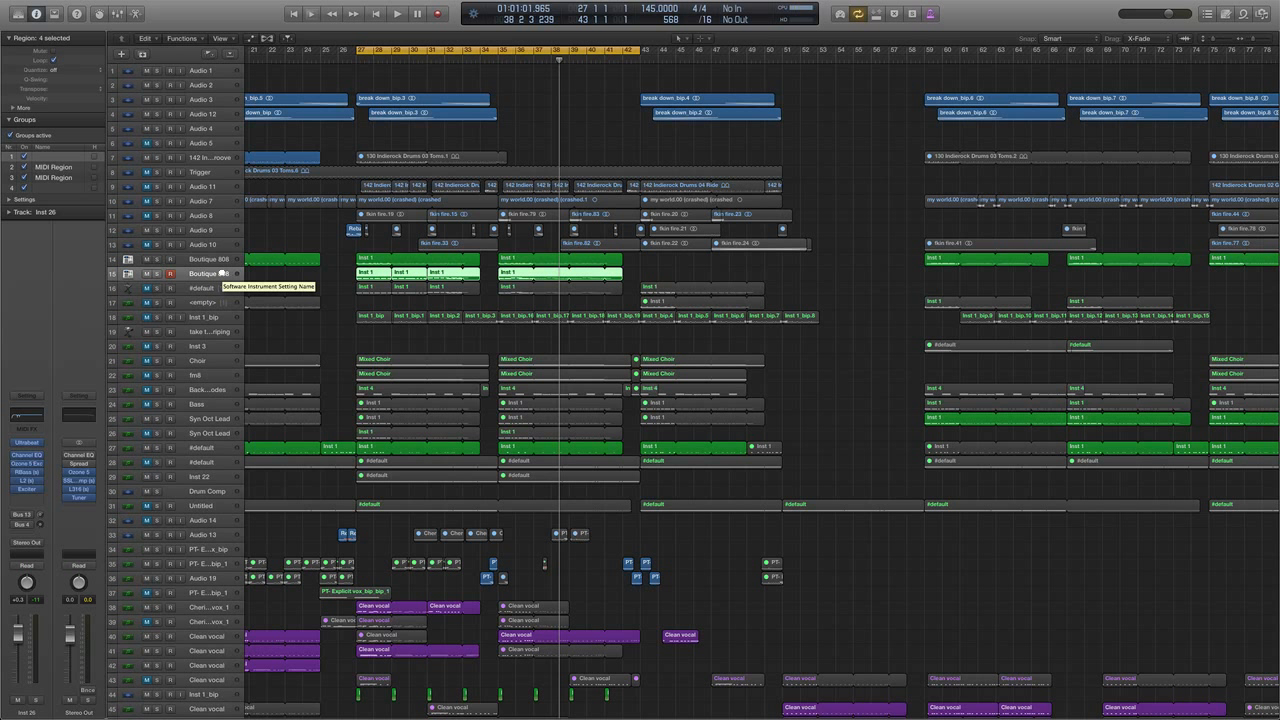
# - Examine the Inst 1 region's notes on the record-enabled Boutique 808 track in the Piano Roll, and close the editor
pyautogui.doubleClick(376, 273)
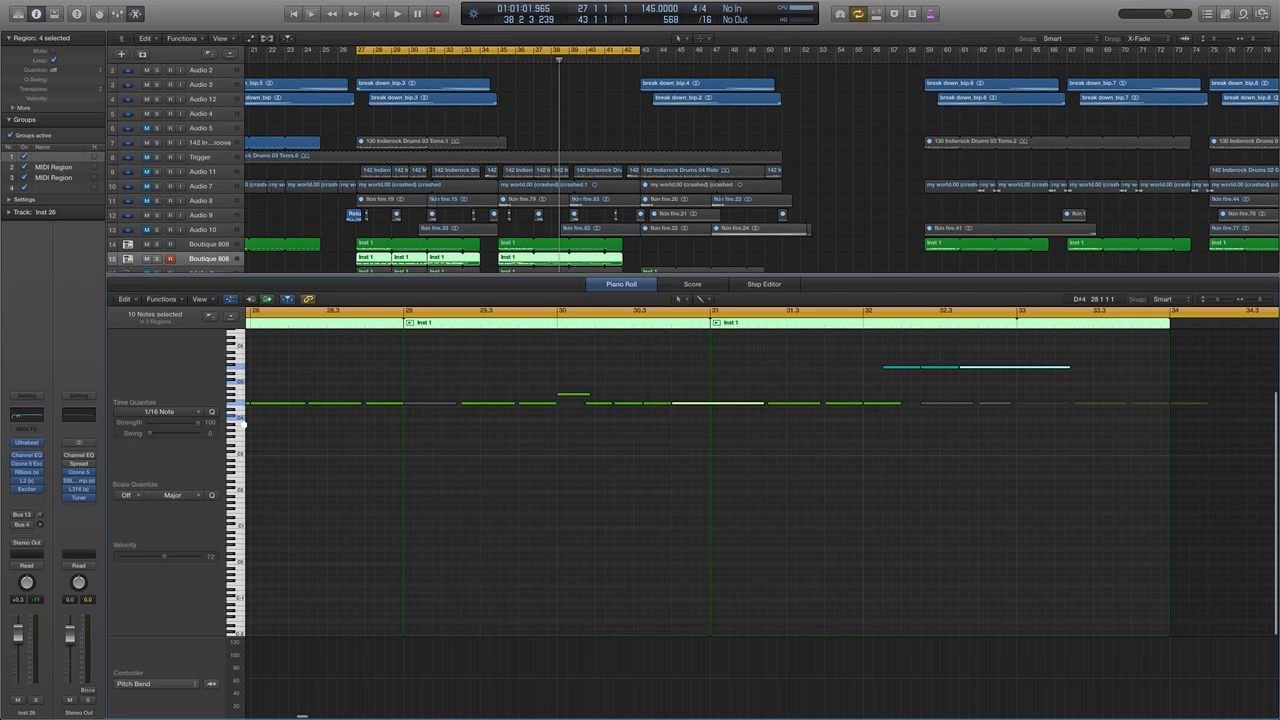
pyautogui.press('e')
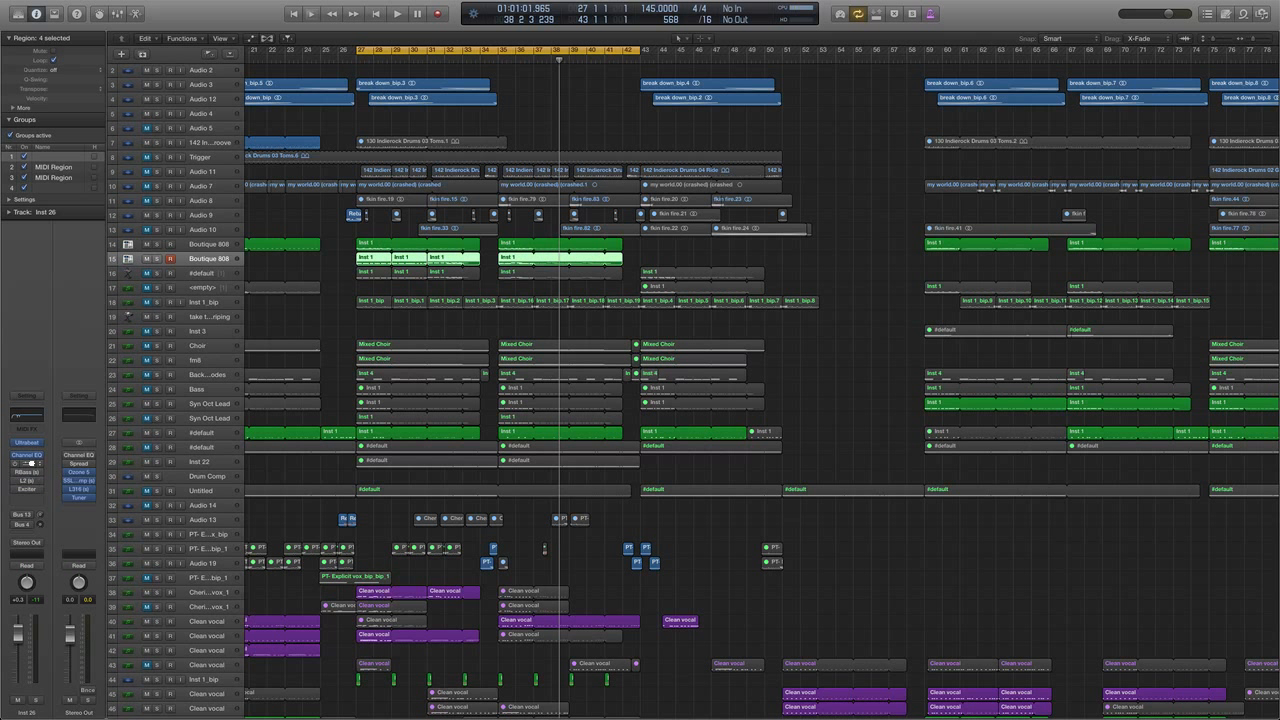
# - Bypass the Channel EQ on Inst 26 and listen to the cycled section, pausing and resuming playback
pyautogui.click(12, 455)
pyautogui.press('space')
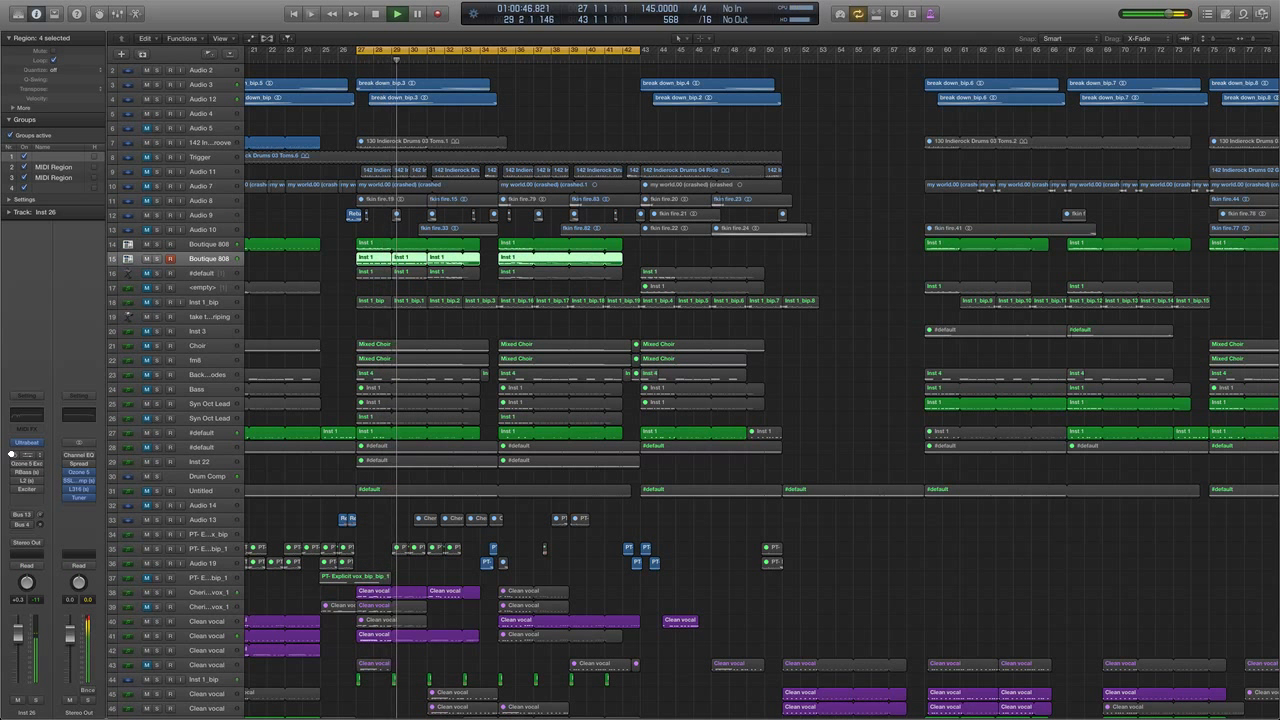
pyautogui.click(418, 14)
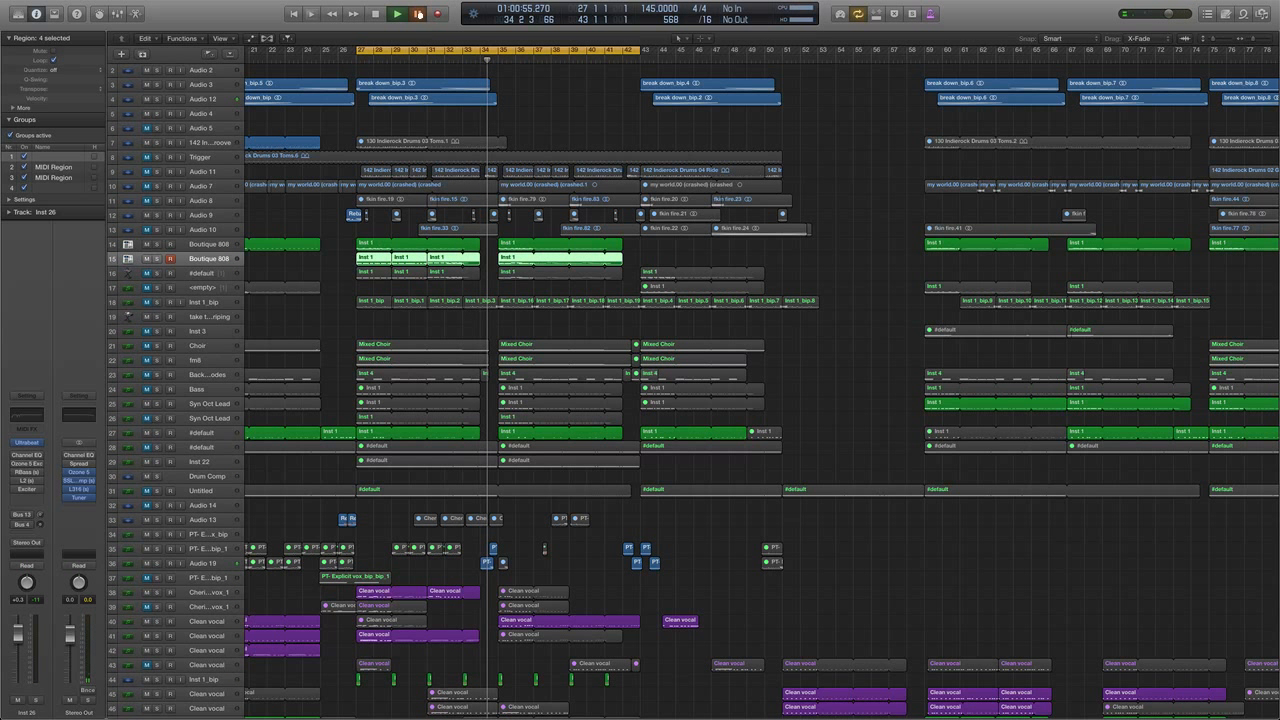
pyautogui.click(418, 14)
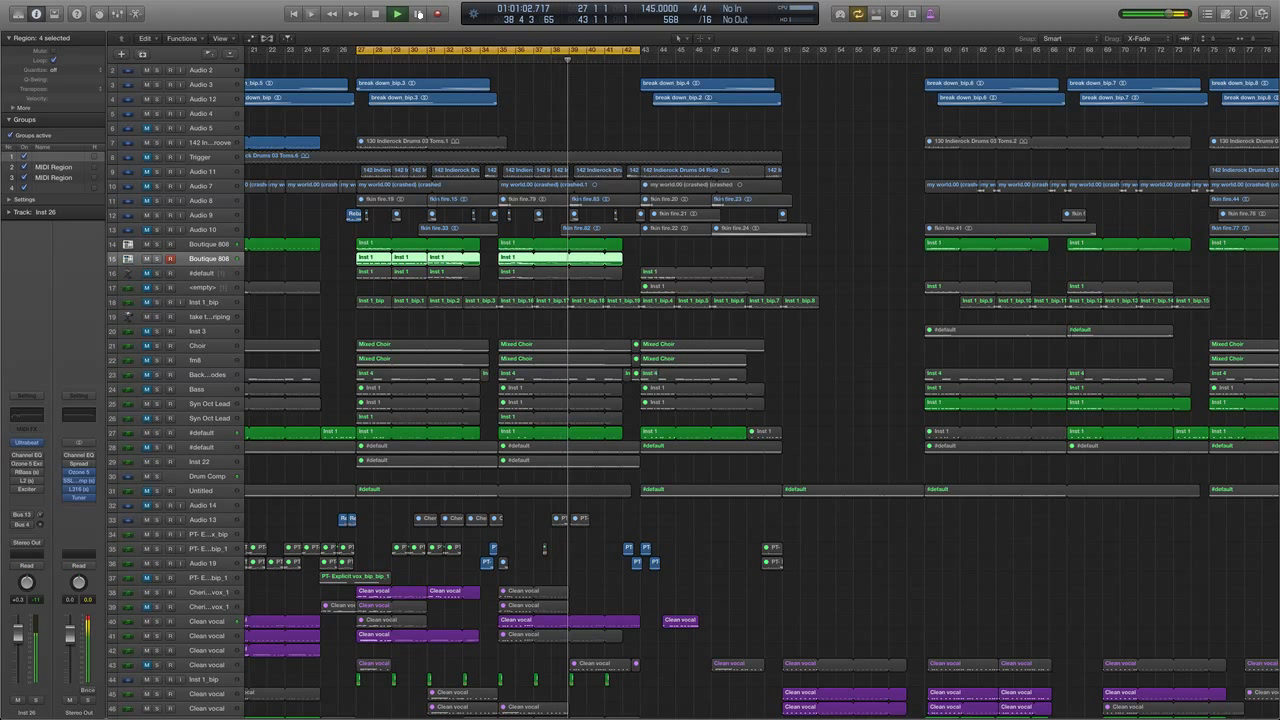
pyautogui.click(419, 14)
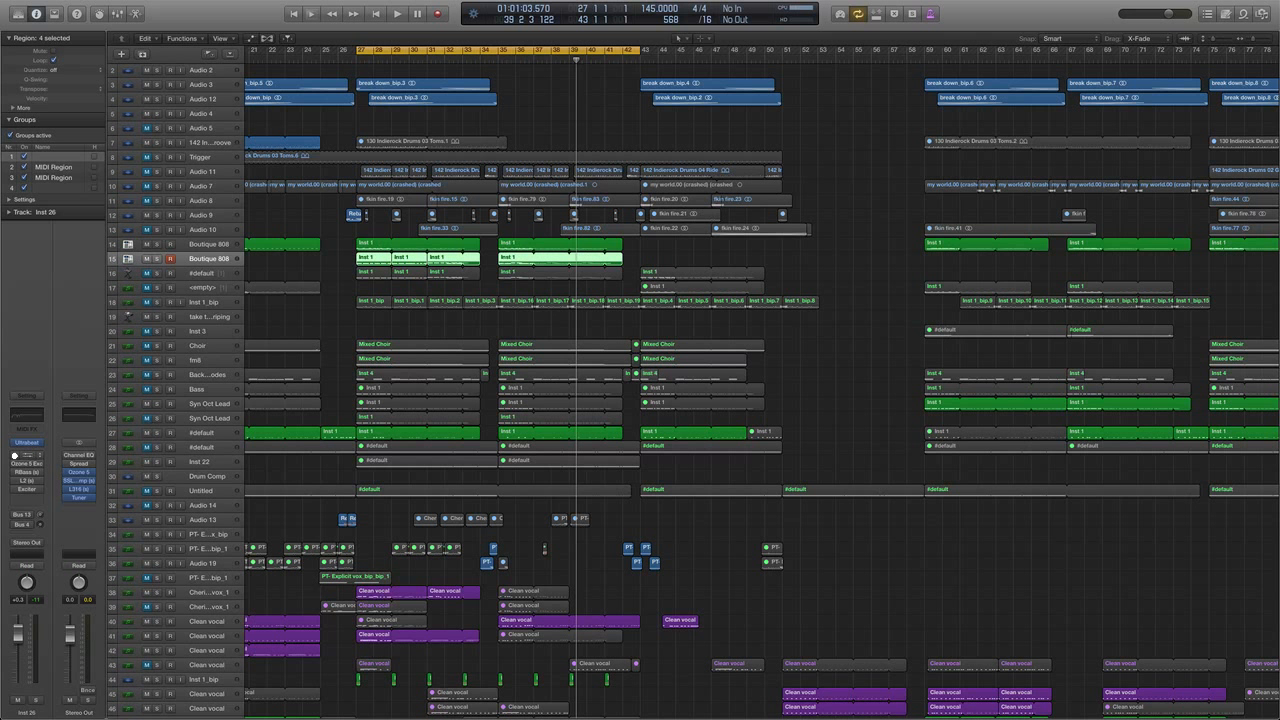
# - Re-enable and open the Channel EQ on Inst 26, and set its low cut to 25 Hz
pyautogui.click(15, 455)
pyautogui.click(30, 455)
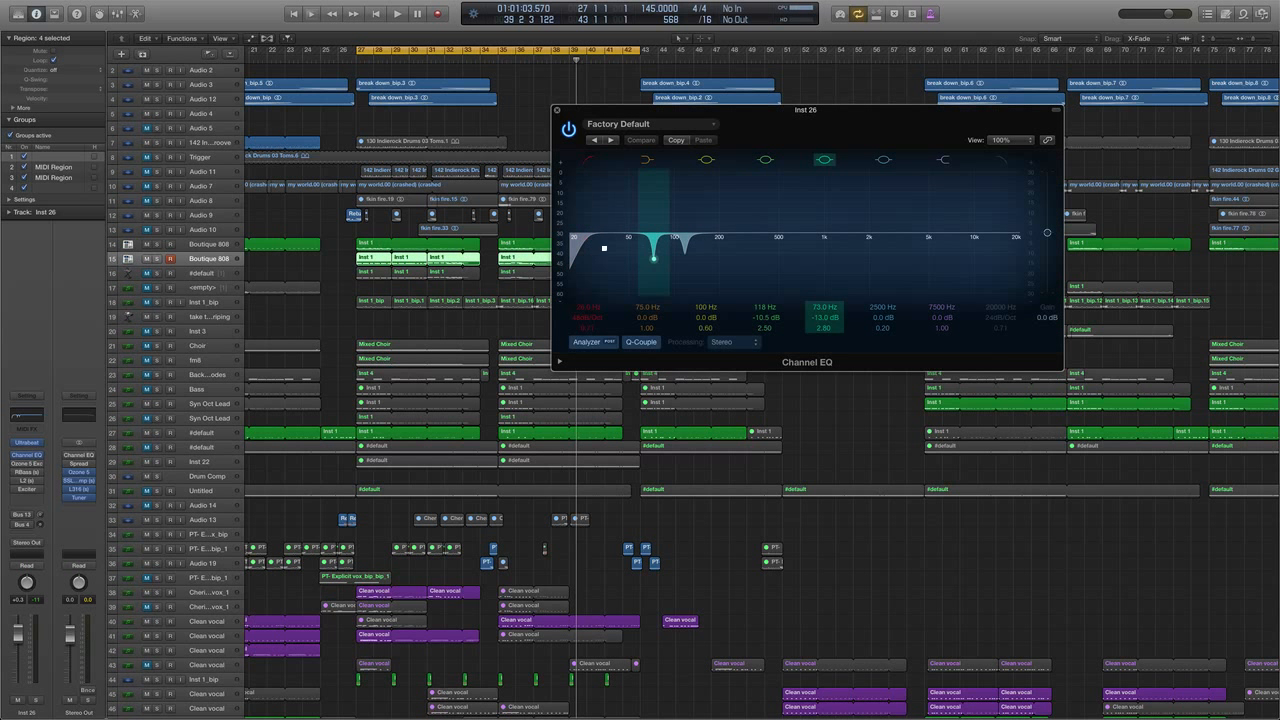
pyautogui.moveTo(583, 246); pyautogui.dragTo(579, 246)
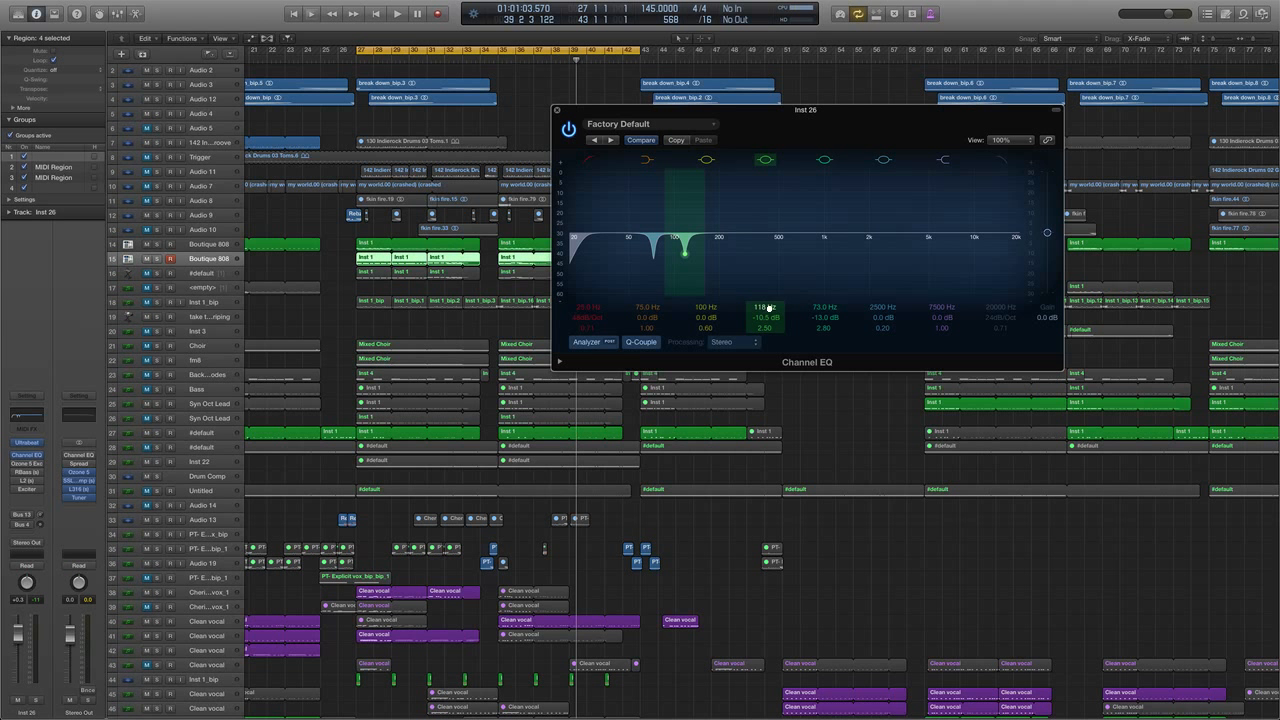
# - Boost the 118 Hz band to +20.5 dB and the 73 Hz band to +19 dB, and audition the soloed bass
pyautogui.moveTo(759, 317); pyautogui.dragTo(759, 280)
pyautogui.moveTo(833, 317); pyautogui.dragTo(833, 285)
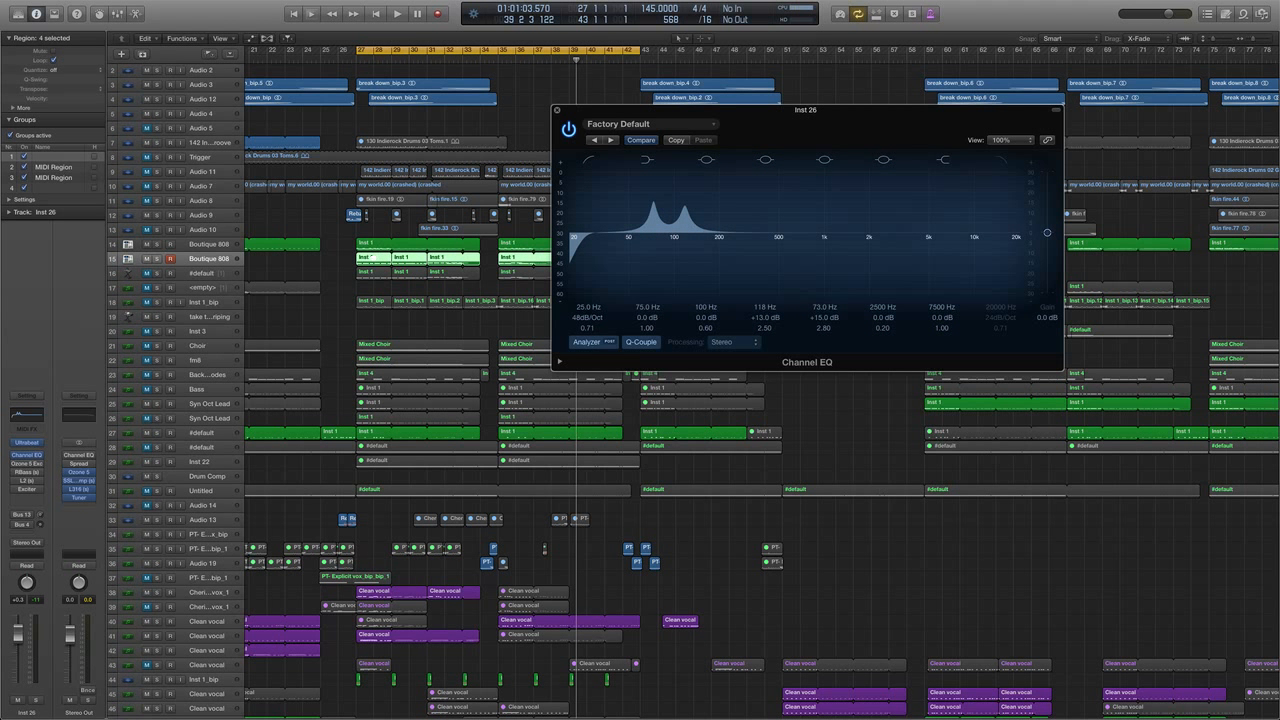
pyautogui.doubleClick(372, 258)
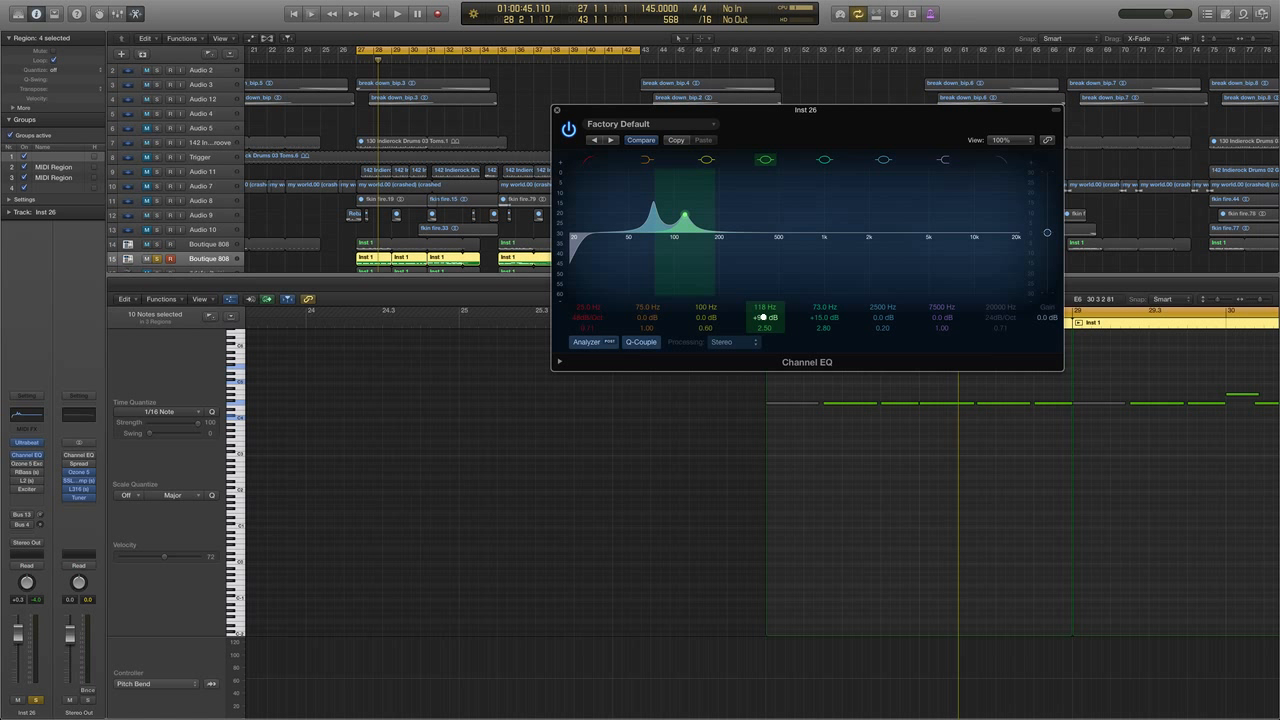
pyautogui.moveTo(763, 317)
pyautogui.mouseDown()
pyautogui.moveTo(821, 313)
pyautogui.moveTo(763, 304)
pyautogui.mouseUp()
pyautogui.press('space')
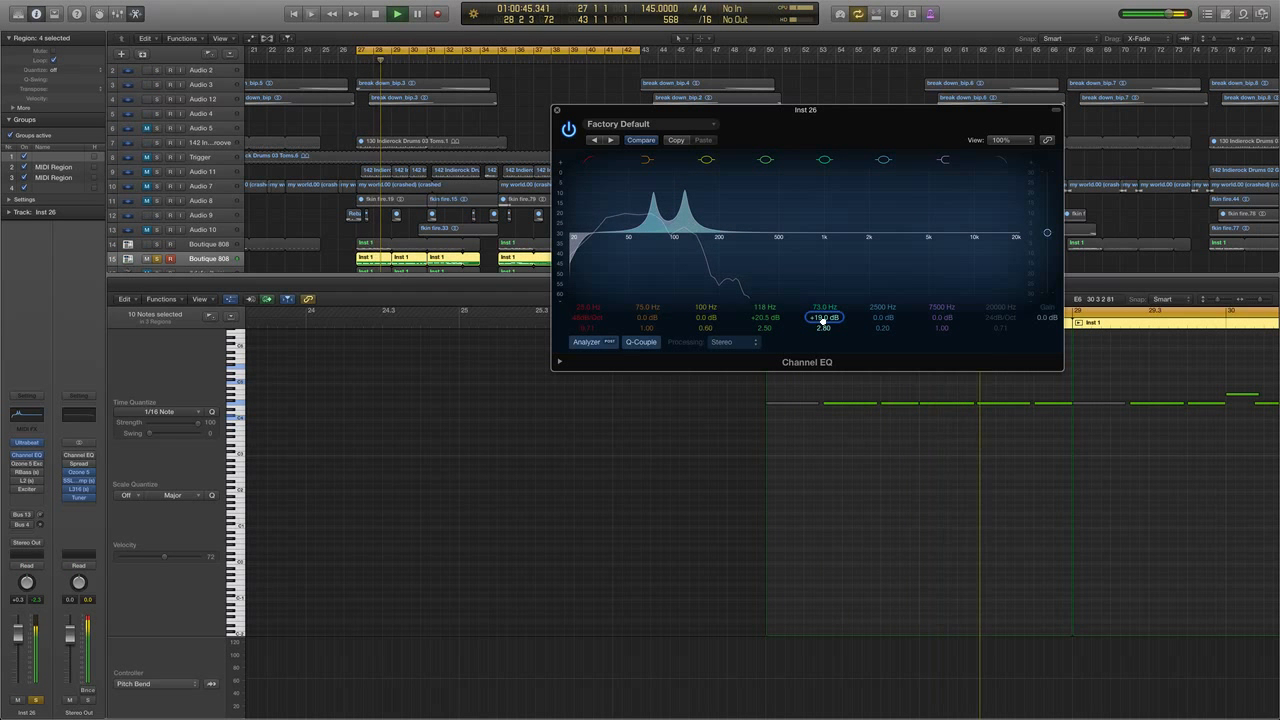
pyautogui.press('space')
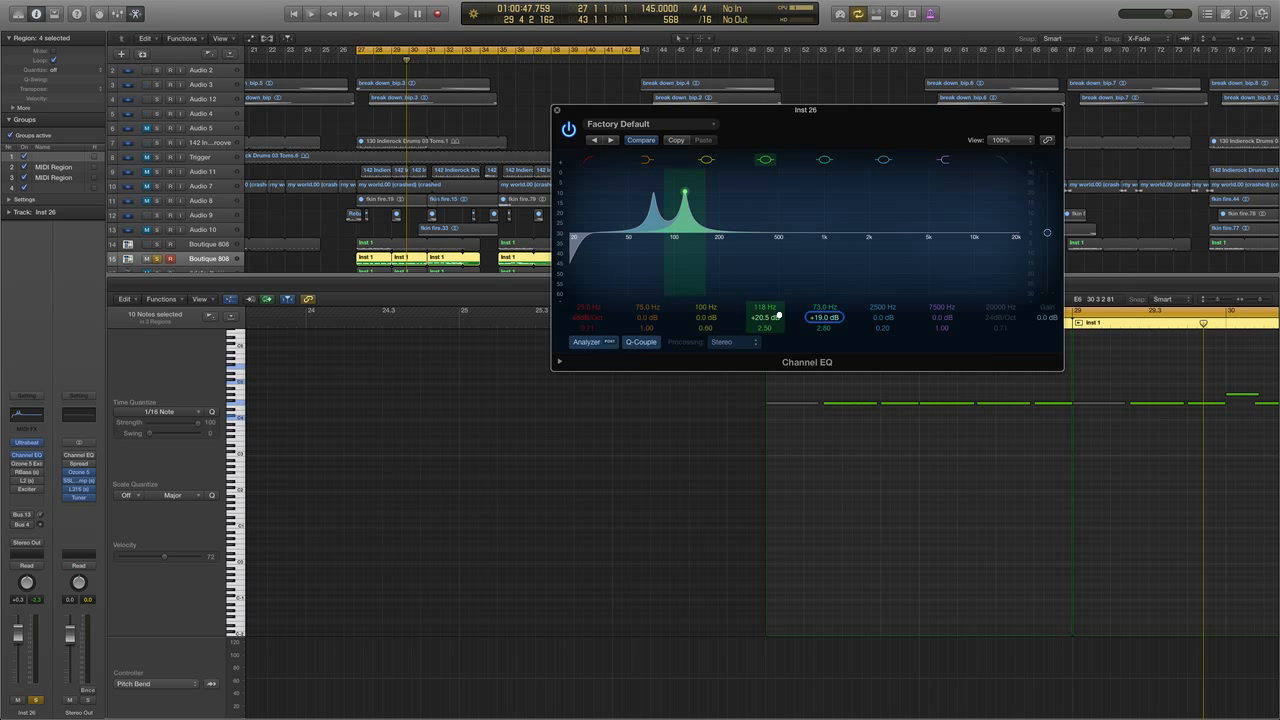
# - Disable the 73 Hz band and audition the bass with only the 118 Hz boost active
pyautogui.click(823, 160)
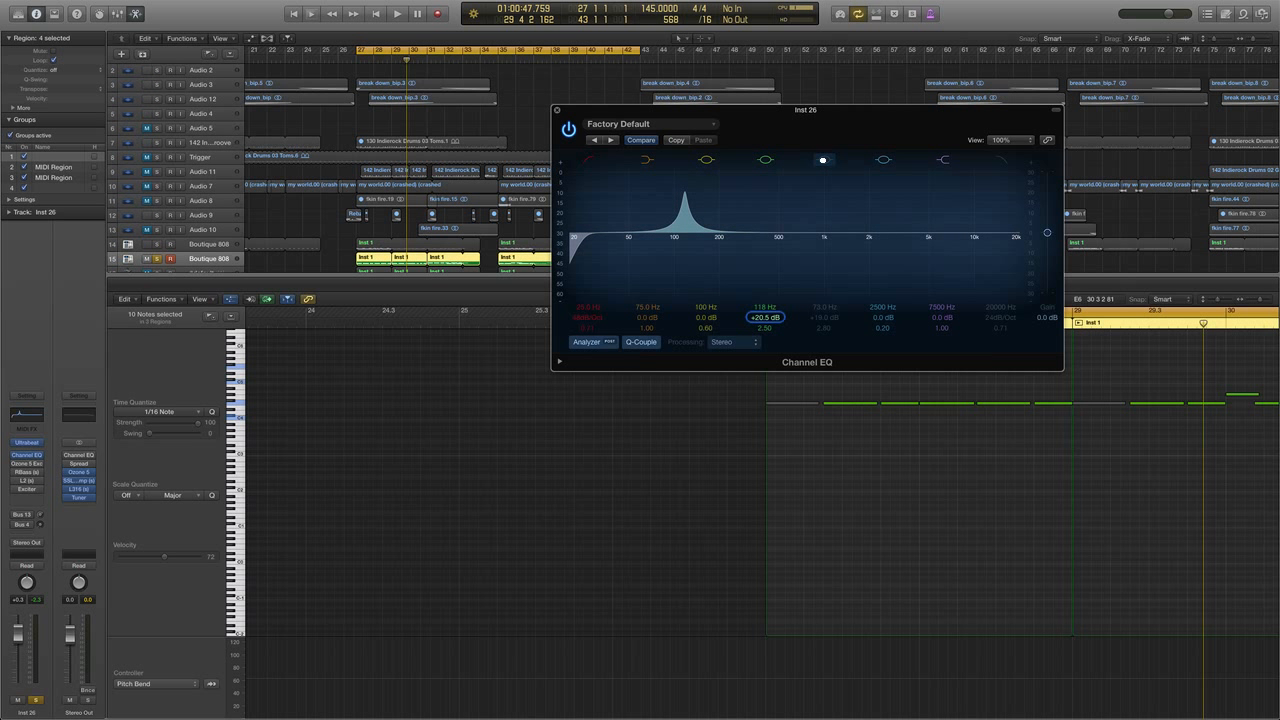
pyautogui.press('space')
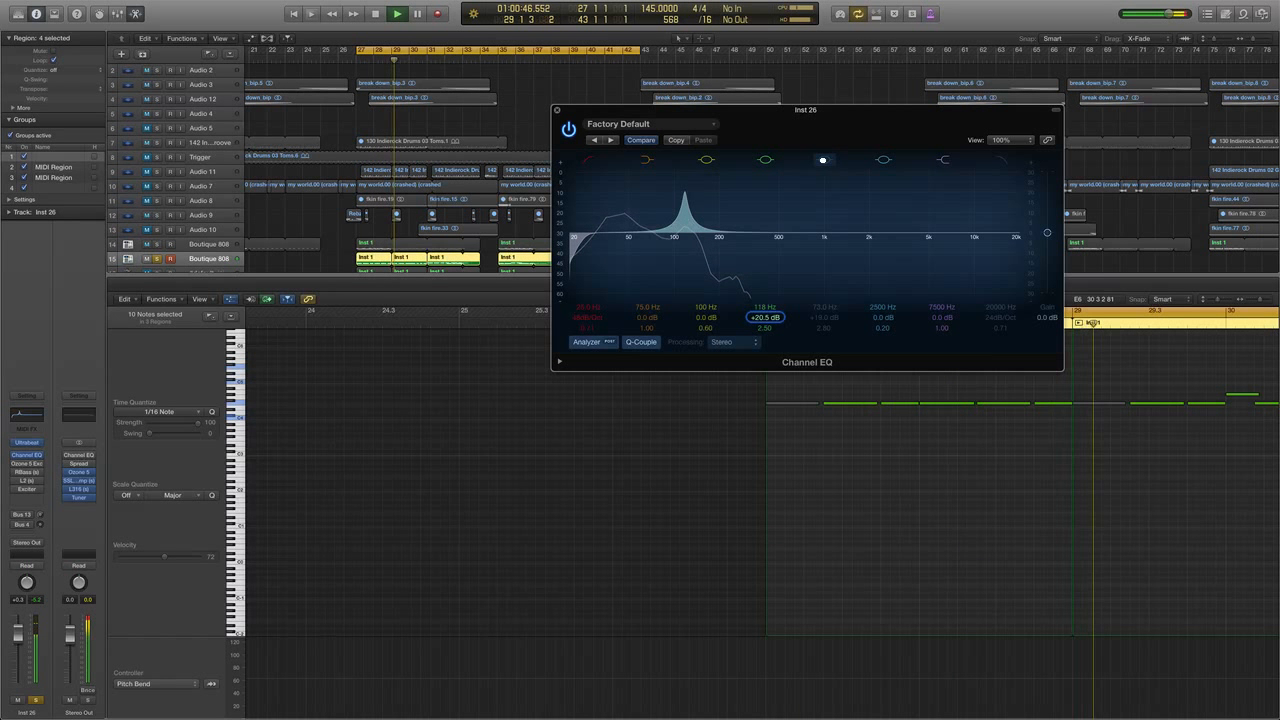
pyautogui.press('space')
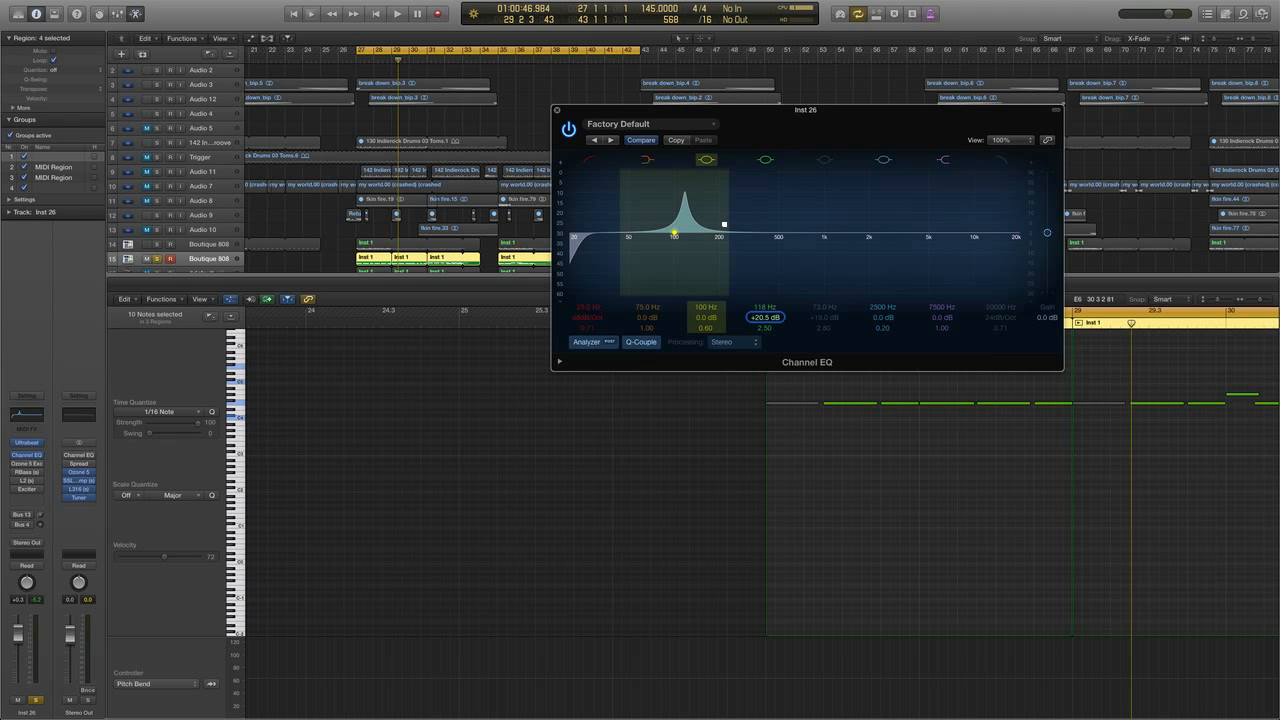
# - Cut the 118 Hz band to -12 dB, re-enable the 73 Hz band and audition the bass
pyautogui.moveTo(765, 318); pyautogui.dragTo(765, 368)
pyautogui.click(824, 159)
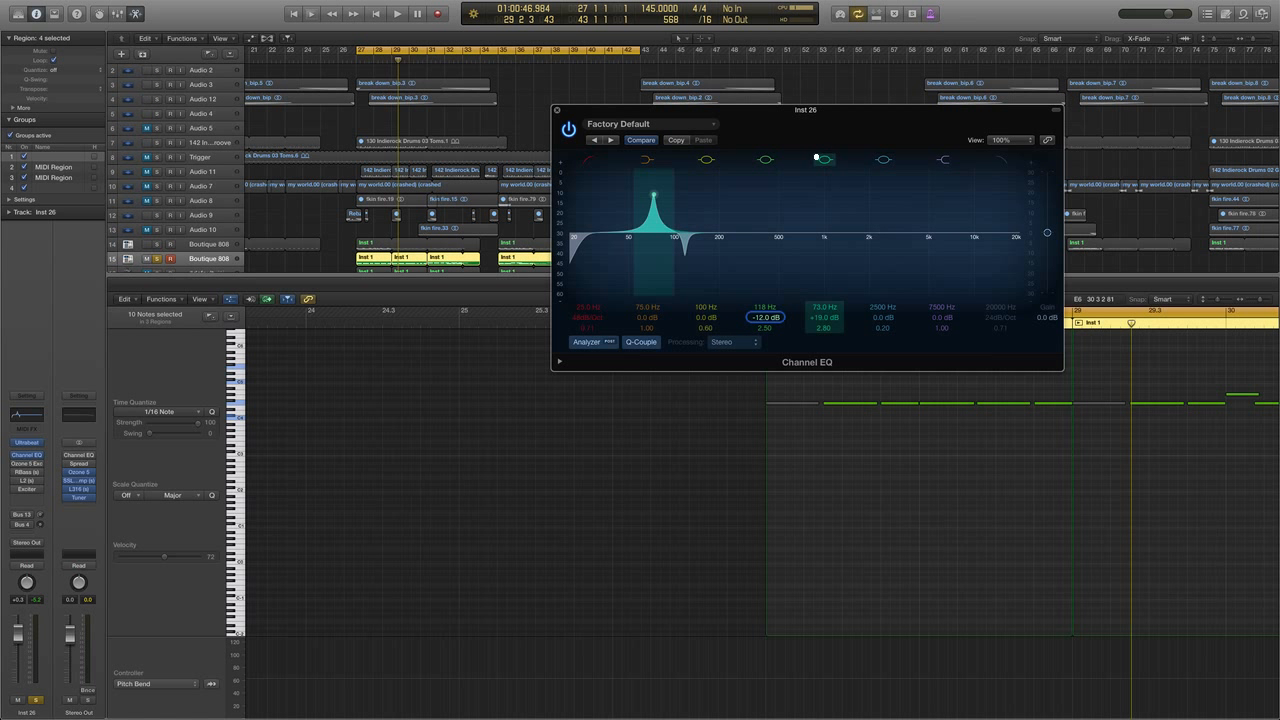
pyautogui.press('space')
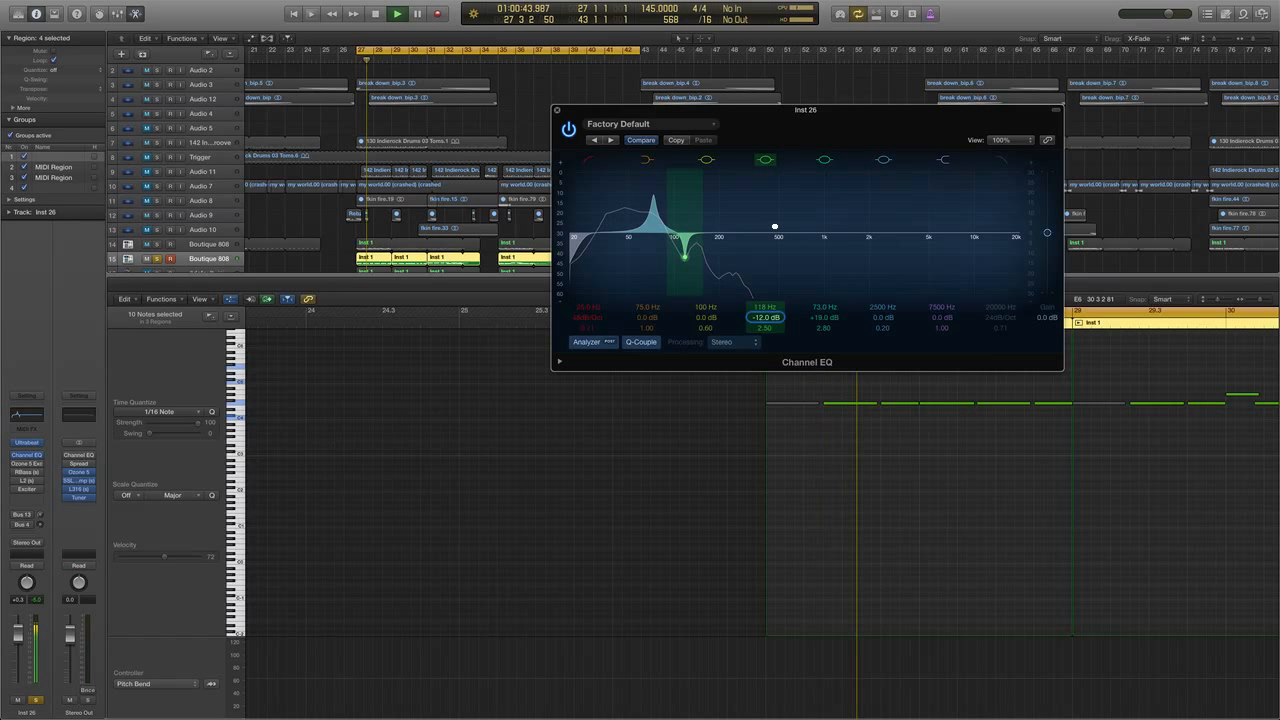
pyautogui.press('space')
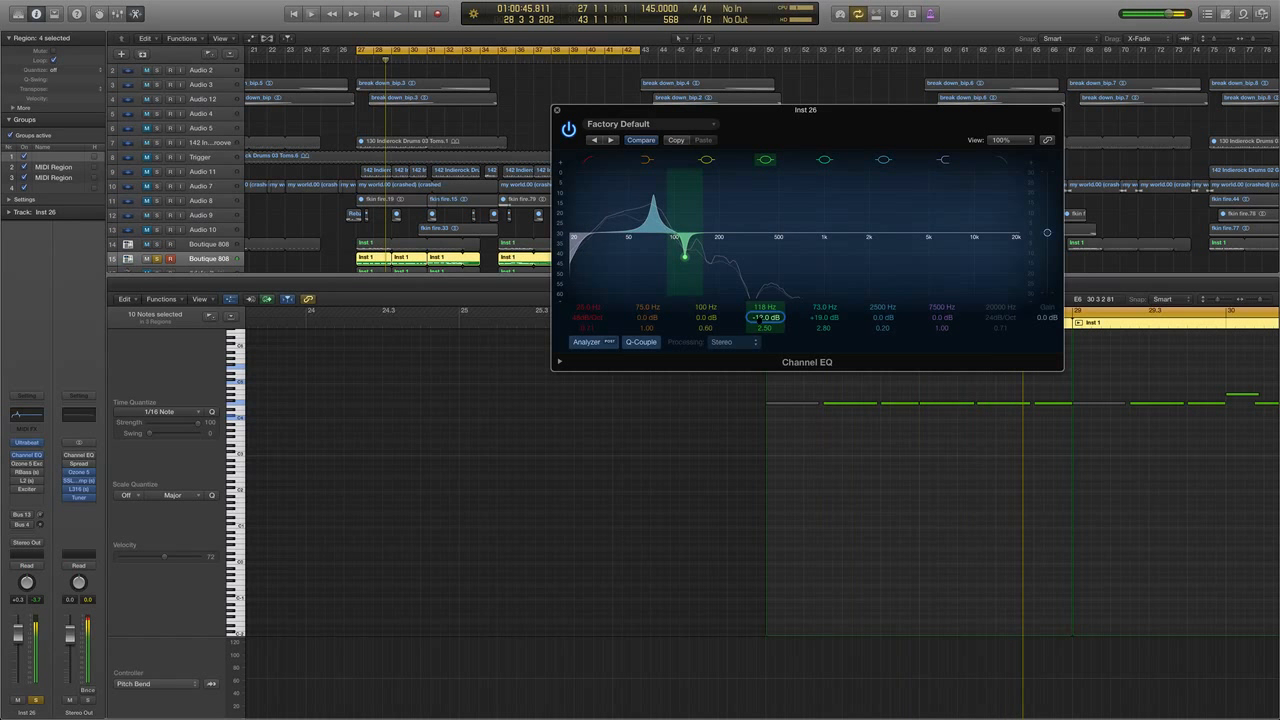
# - Set the 118 Hz band to -17.5 dB and the 73 Hz band to -12.5 dB, and close the Channel EQ
pyautogui.moveTo(759, 317); pyautogui.dragTo(760, 304)
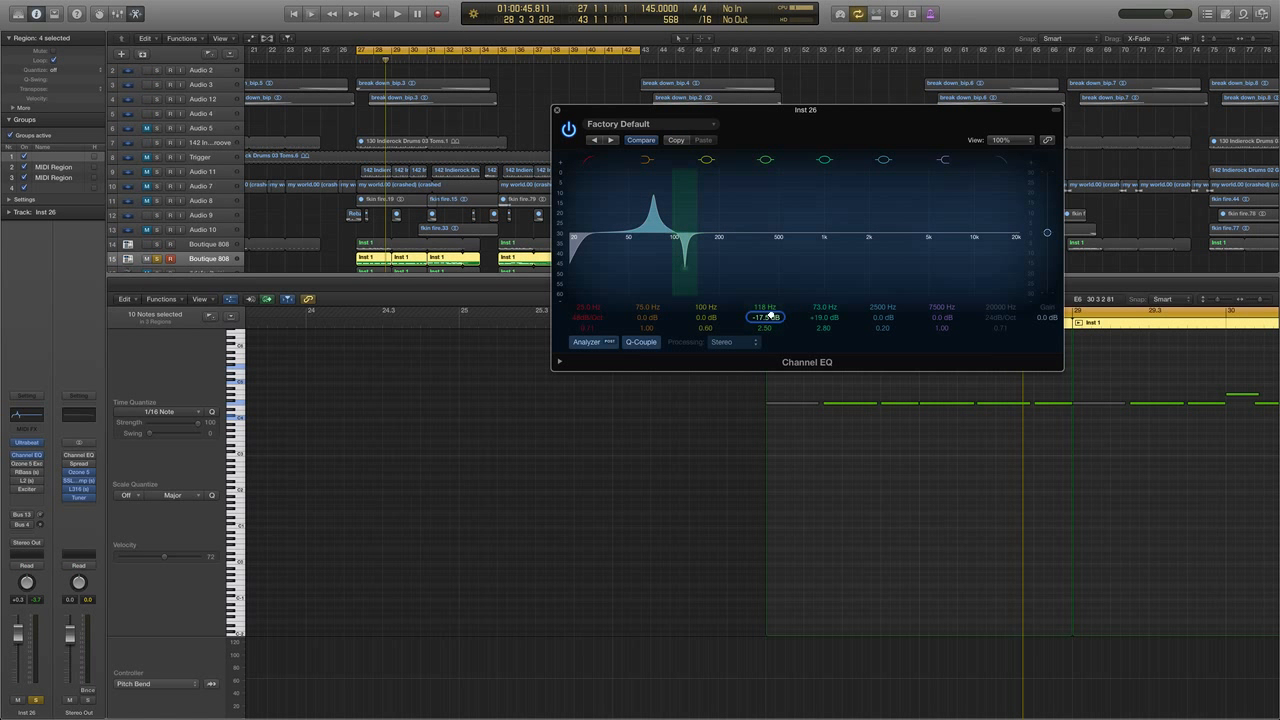
pyautogui.moveTo(818, 316); pyautogui.dragTo(818, 344)
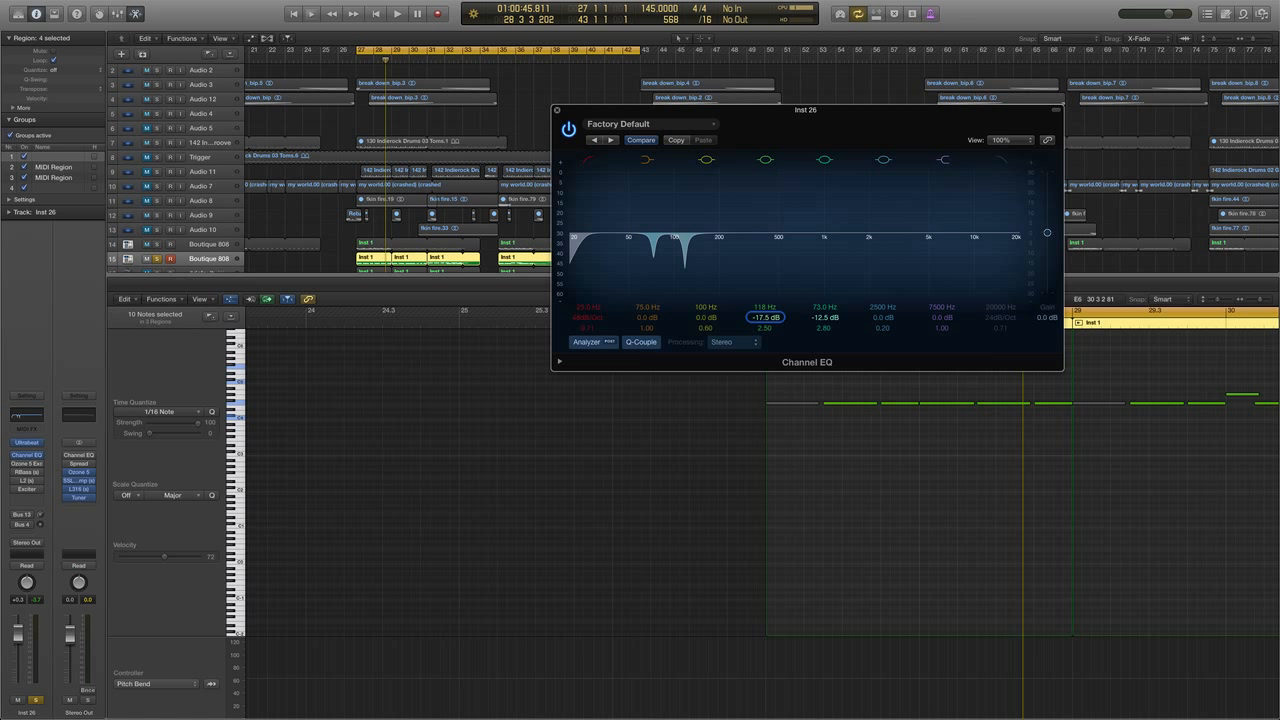
pyautogui.click(557, 110)
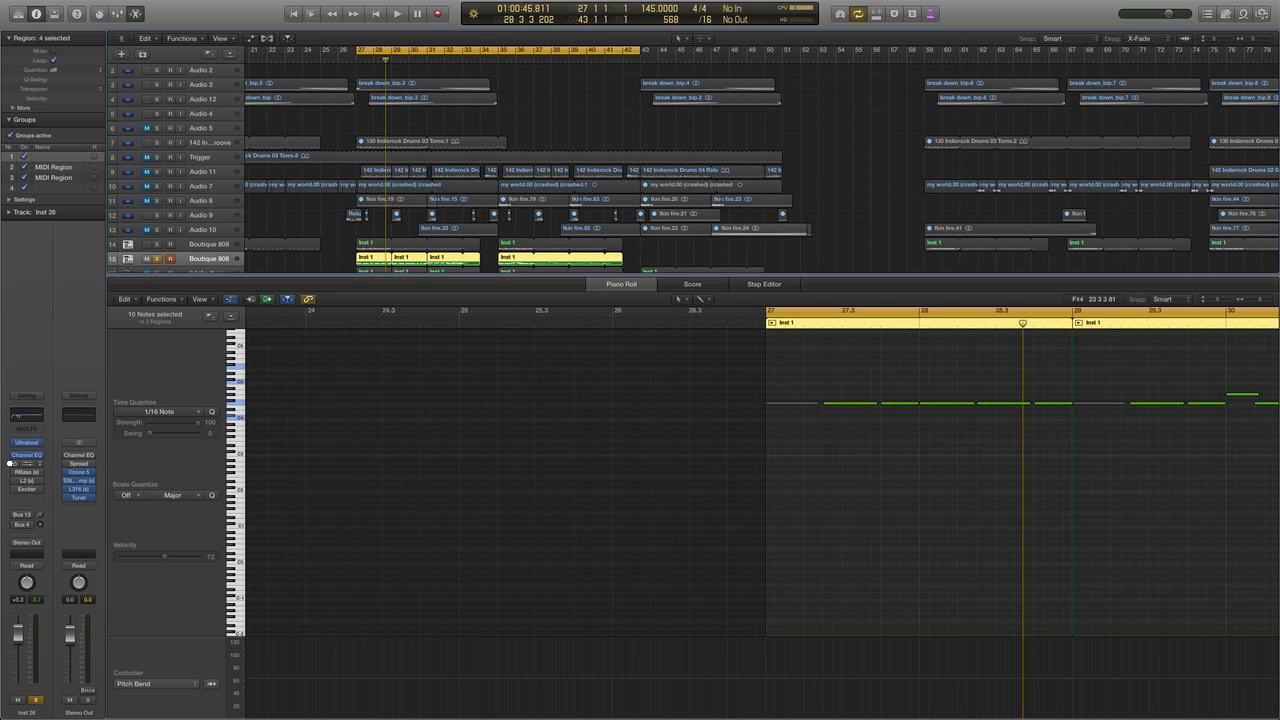
# - Show the Ozone 5 Exciter settings for Inst 26
pyautogui.click(24, 463)
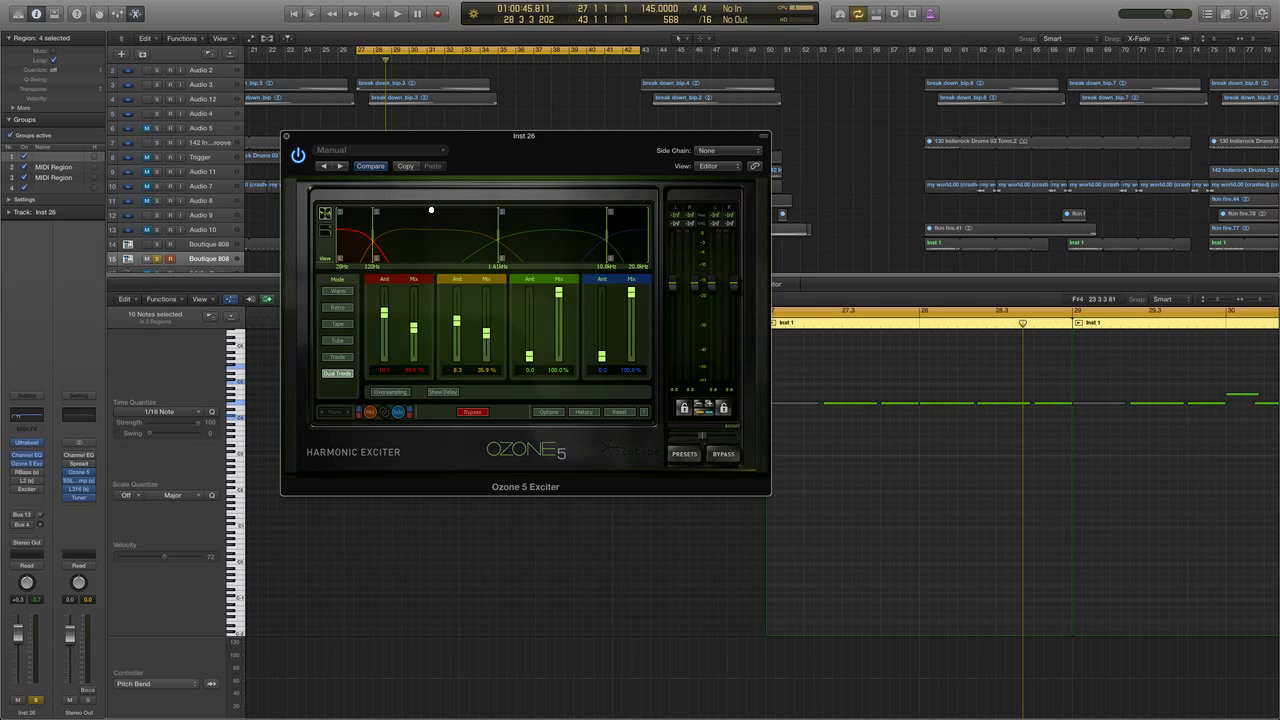
pyautogui.moveTo(452, 135); pyautogui.dragTo(466, 126)
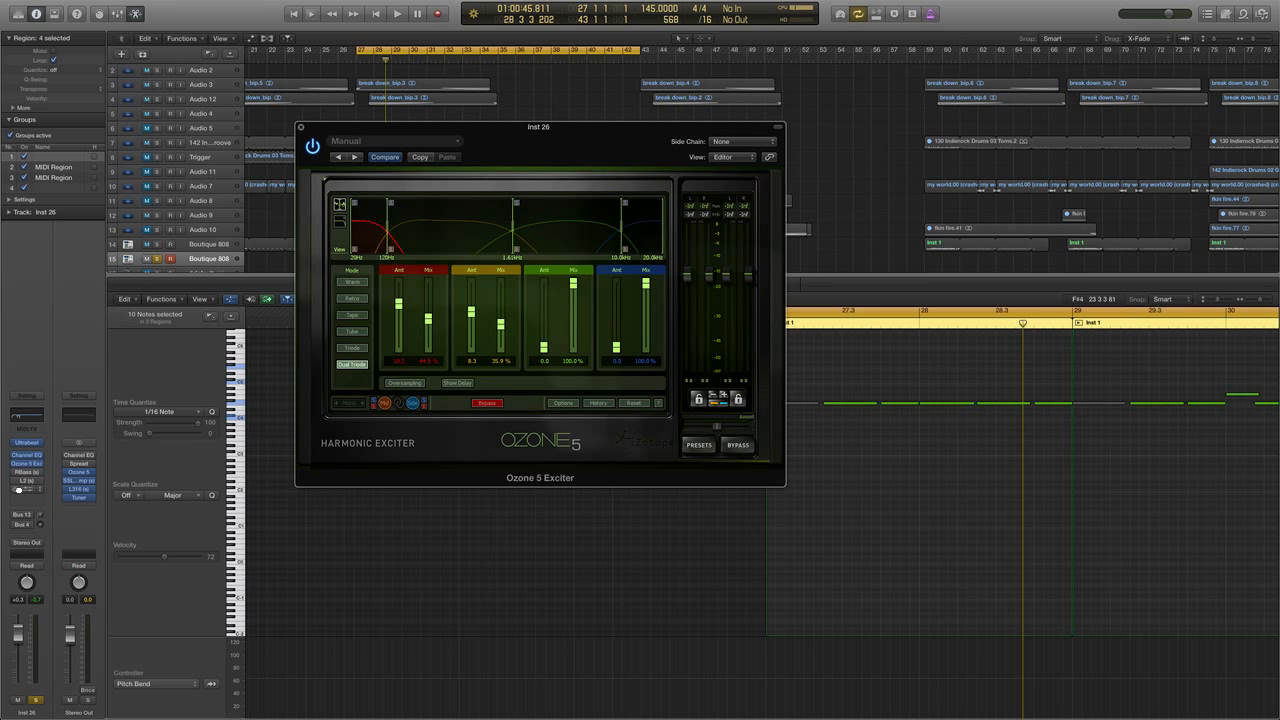
# - Lower the frequency setting of the separate Exciter plug-in on Inst 26 and close its window
pyautogui.click(18, 489)
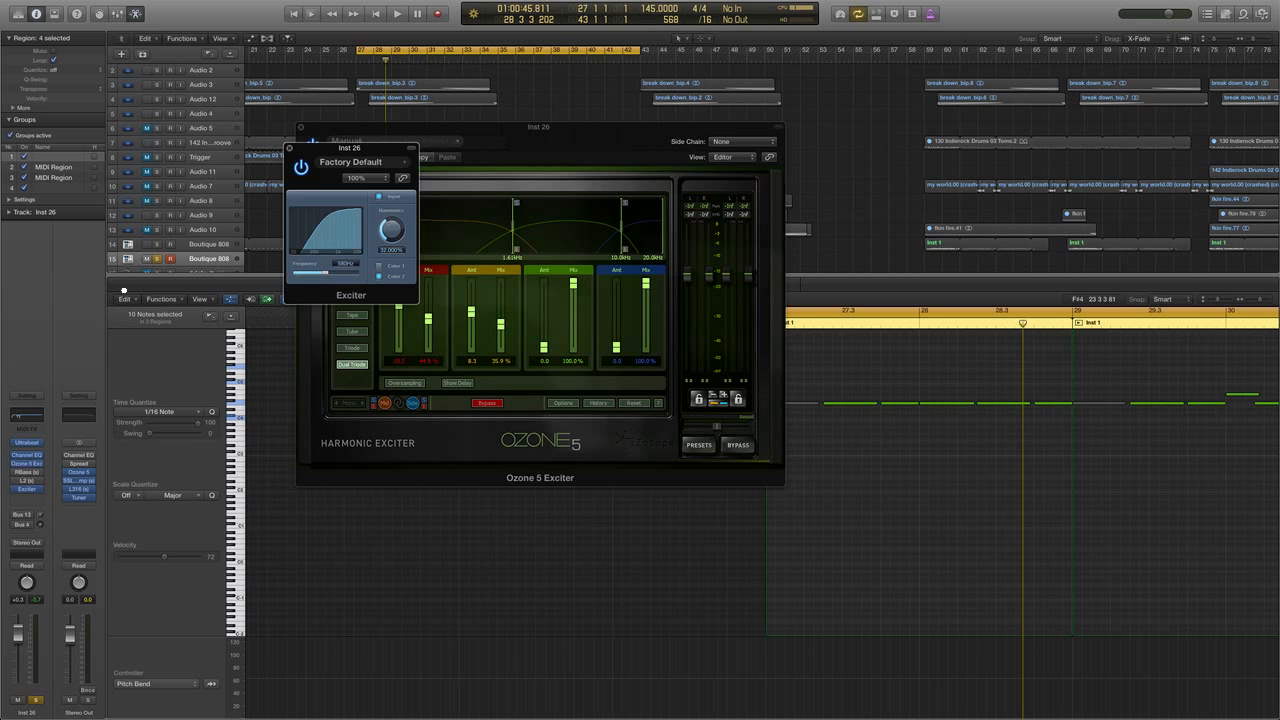
pyautogui.click(40, 489)
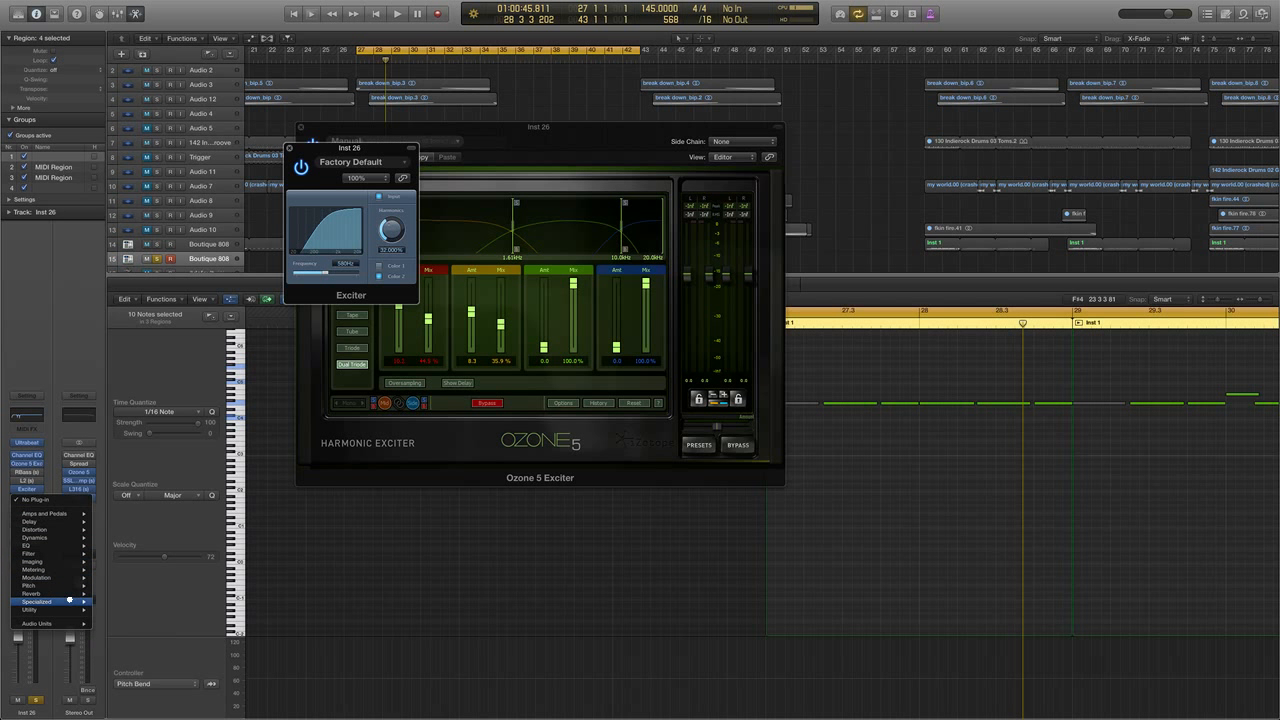
pyautogui.moveTo(69, 601)
pyautogui.click(113, 609)
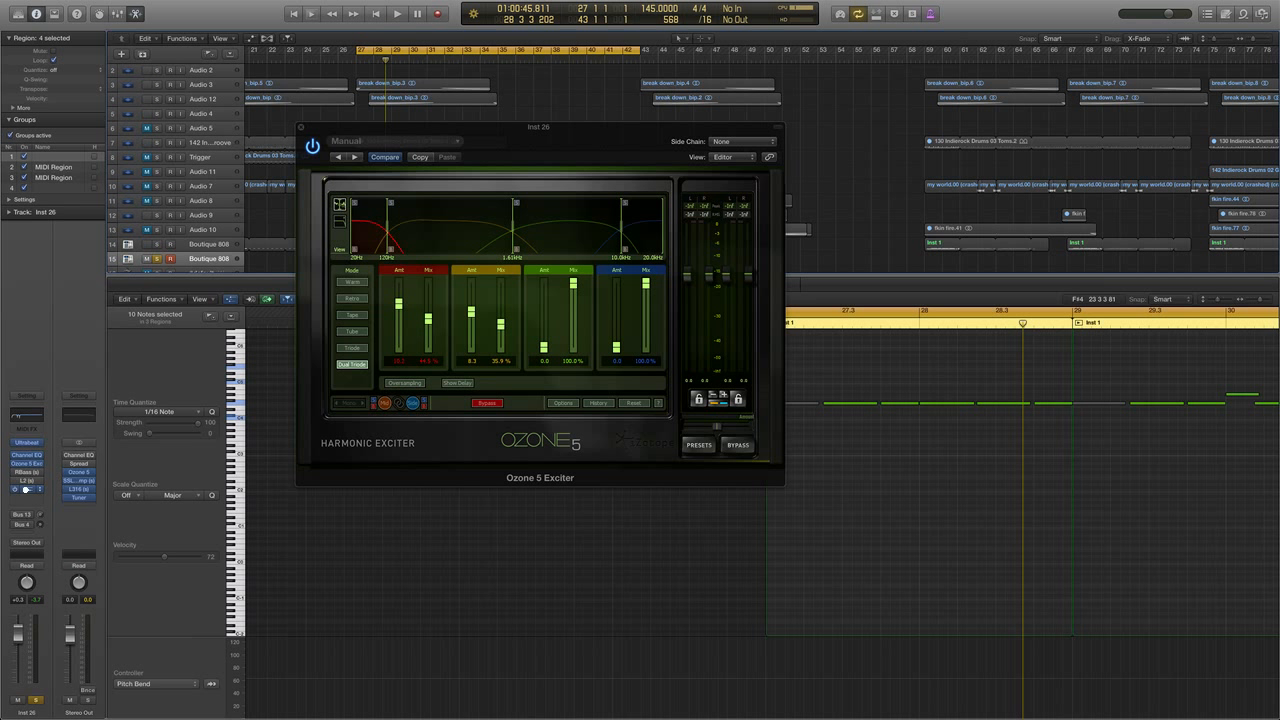
pyautogui.moveTo(341, 277); pyautogui.dragTo(323, 273)
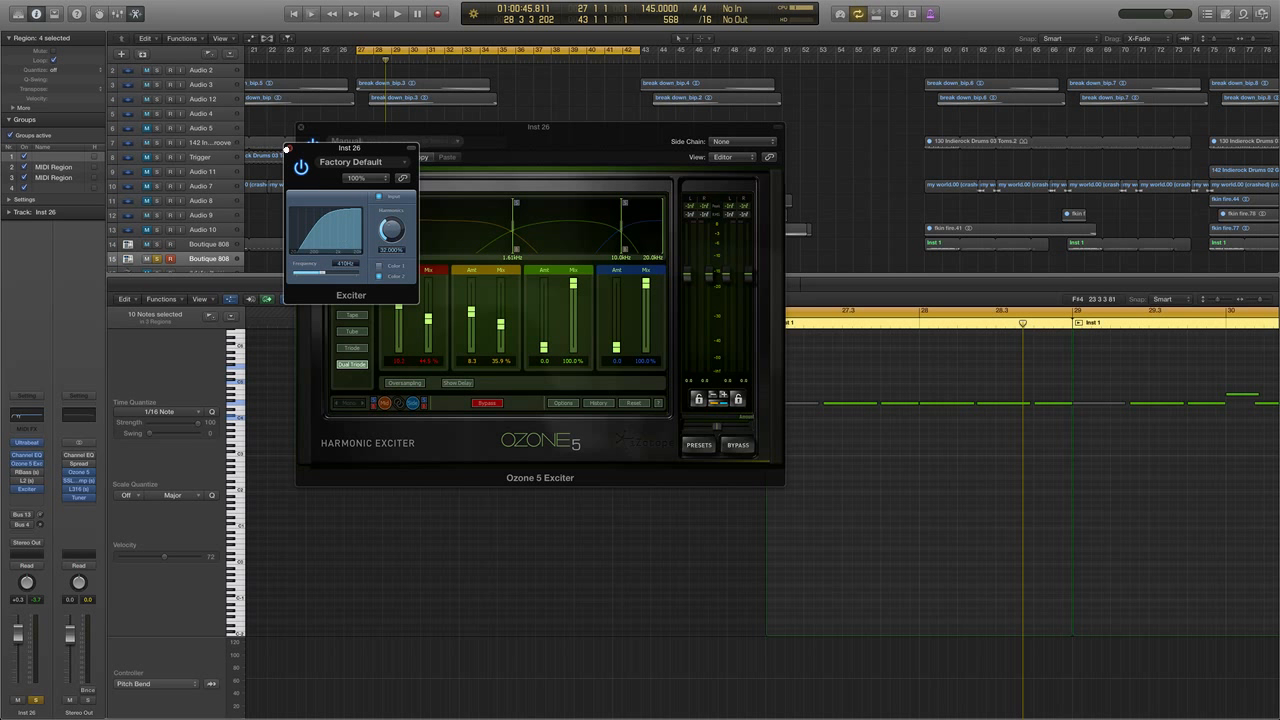
pyautogui.click(288, 148)
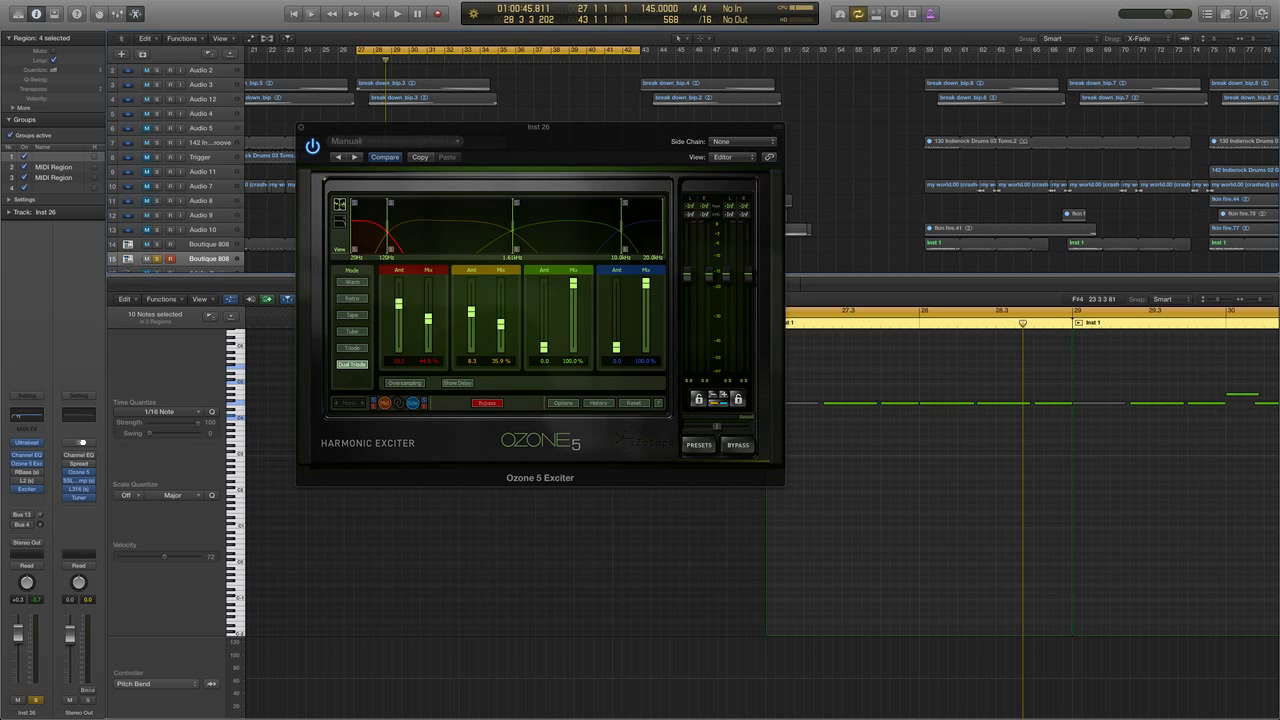
# - Cycle the Ozone 5 Exciter's mode through Tube and Triode back to Dual Triode
pyautogui.click(18, 488)
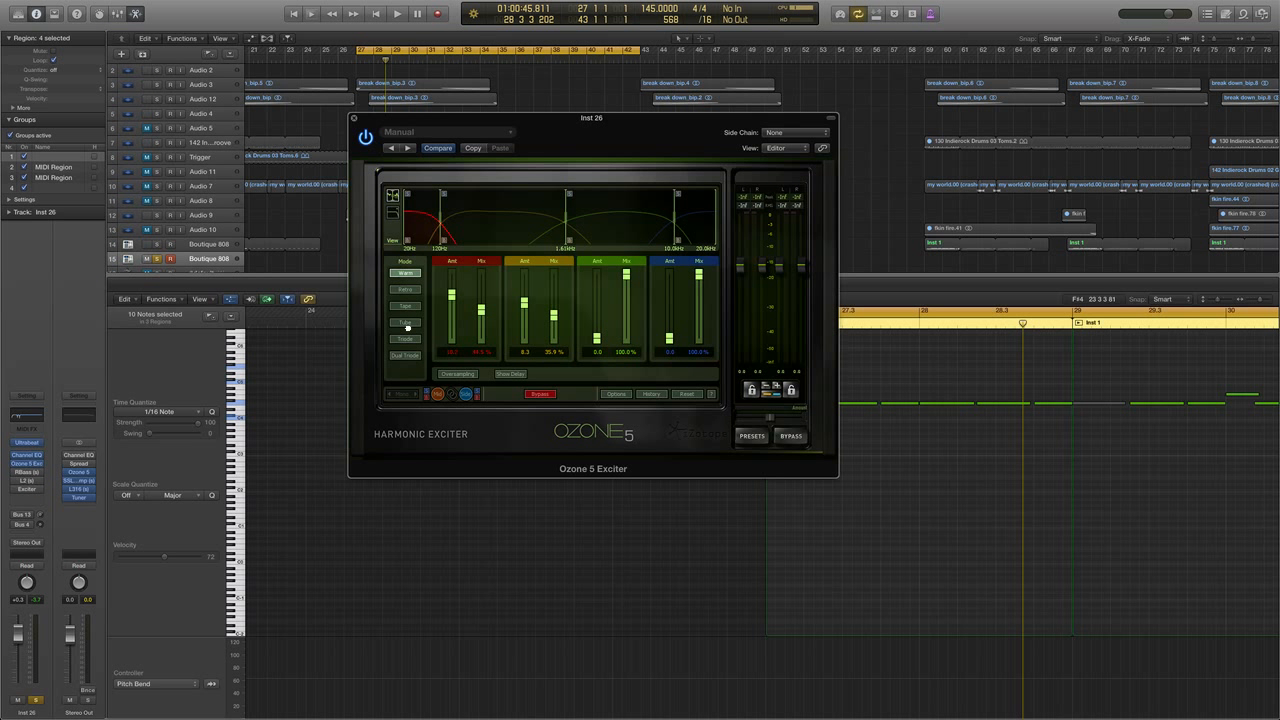
pyautogui.click(406, 322)
pyautogui.click(406, 339)
pyautogui.click(406, 355)
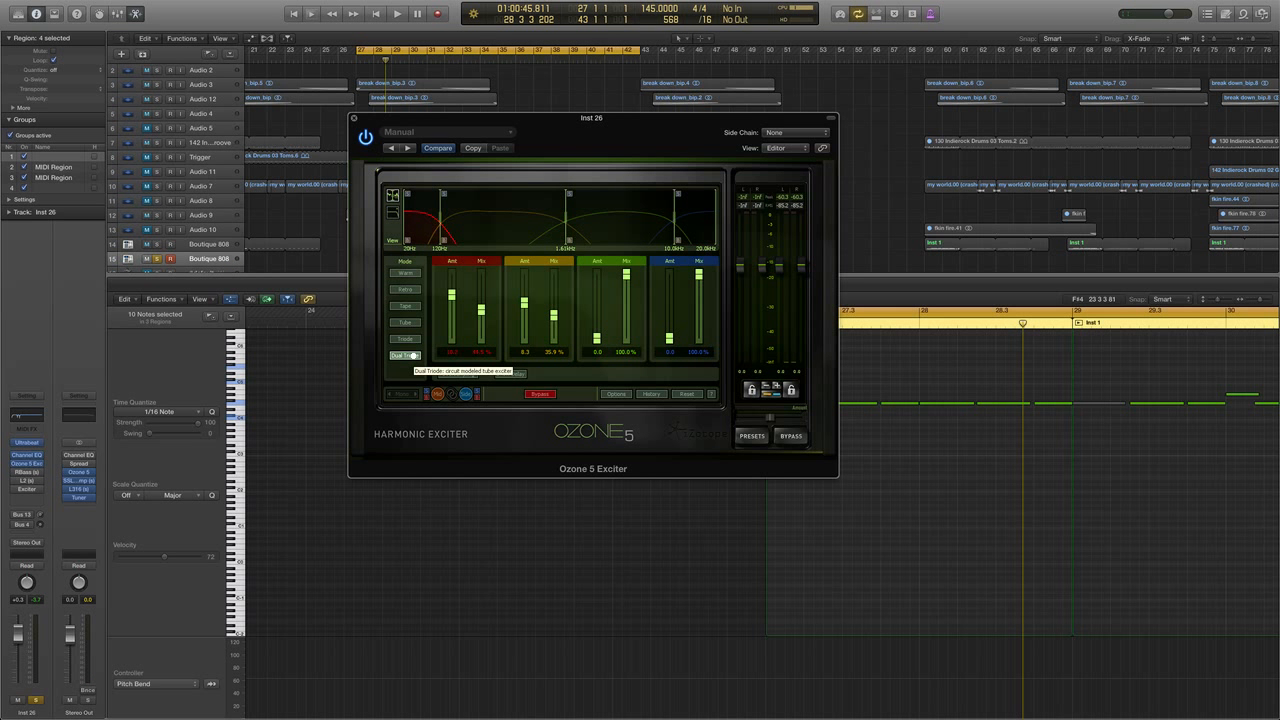
# - Compare the soloed bass with the Ozone 5 Exciter bypassed and active, and unsolo the track
pyautogui.moveTo(451, 115); pyautogui.dragTo(558, 159)
pyautogui.click(475, 180)
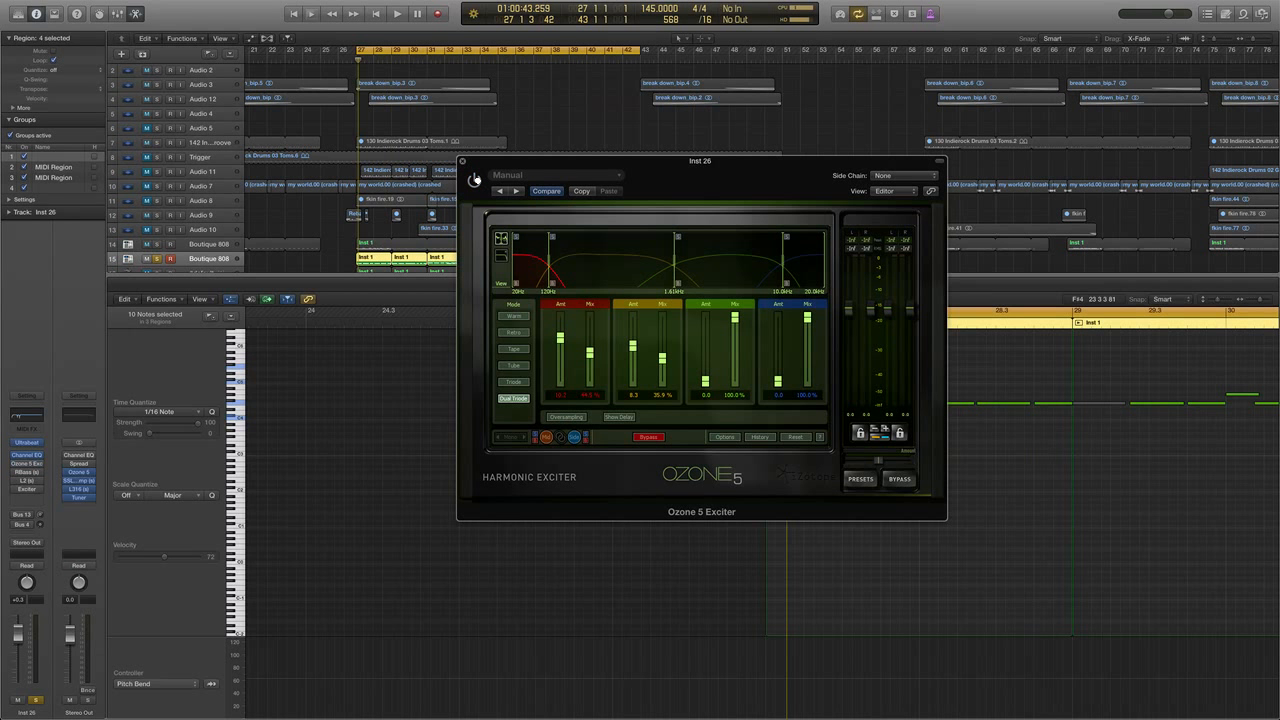
pyautogui.press('space')
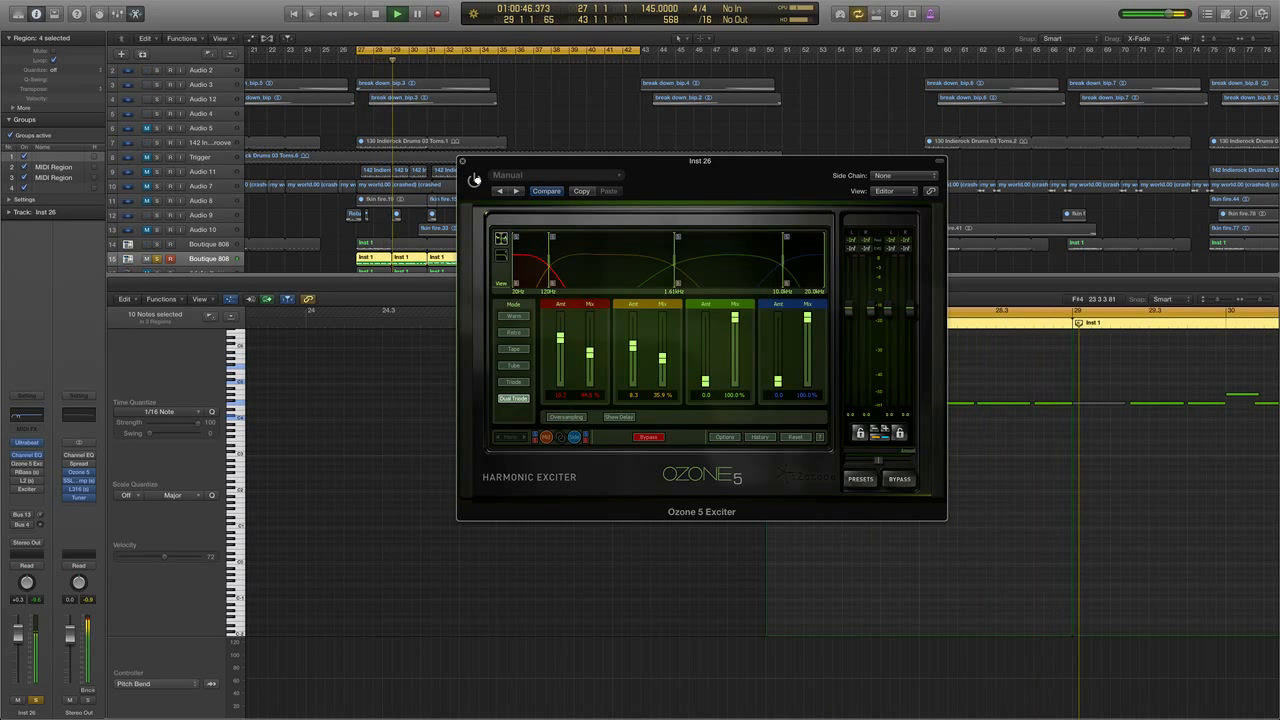
pyautogui.click(475, 180)
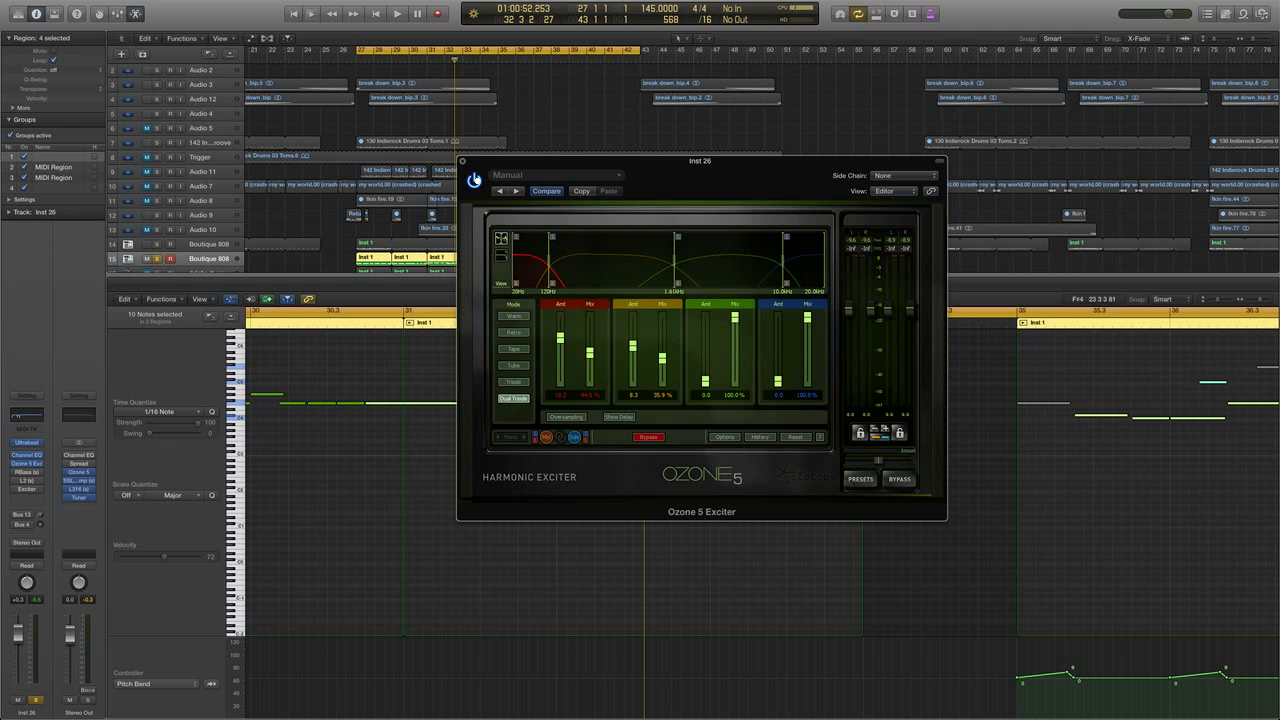
pyautogui.moveTo(475, 162); pyautogui.dragTo(496, 157)
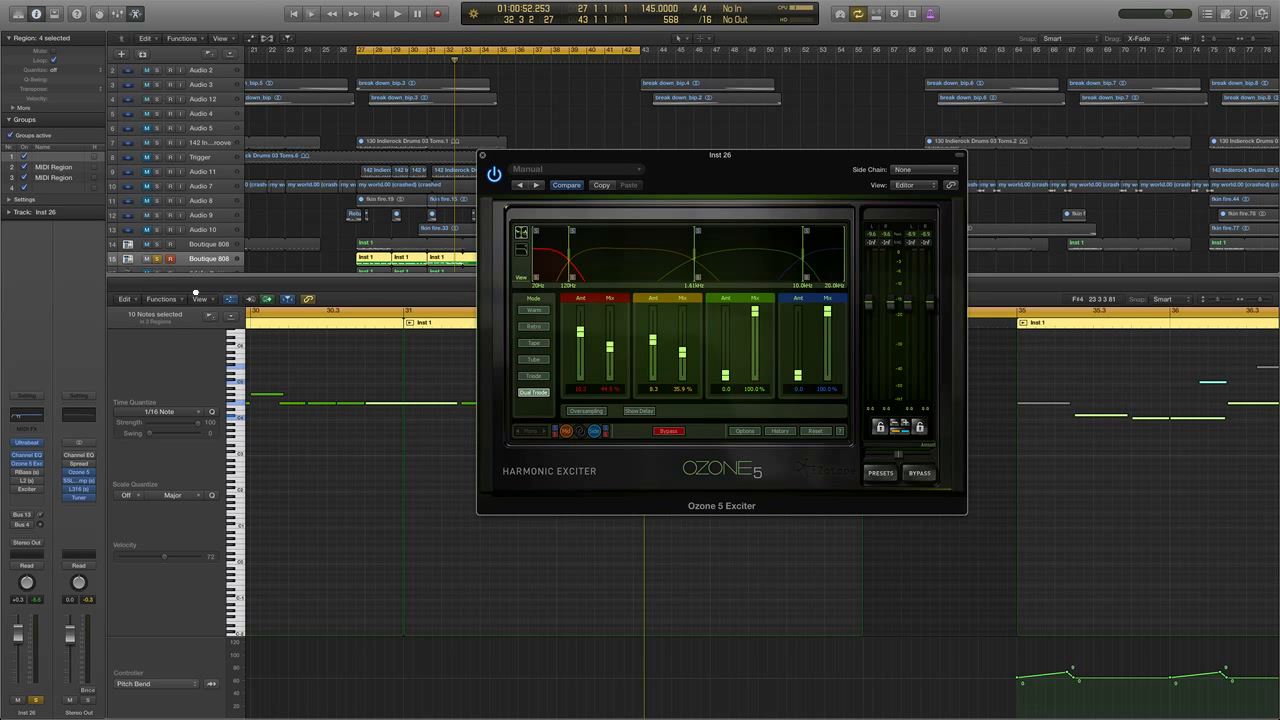
pyautogui.press('s')
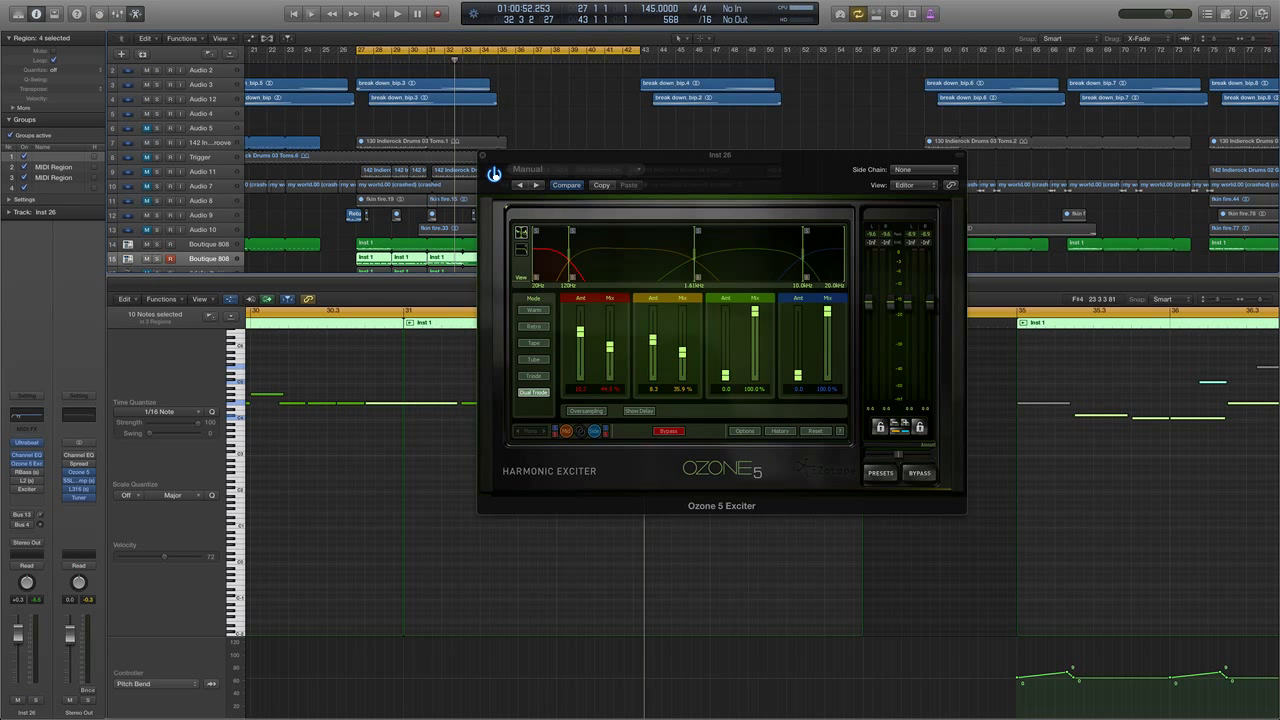
# - Compare the full mix with the Ozone 5 Exciter bypassed and active, and close the Exciter window
pyautogui.press('space')
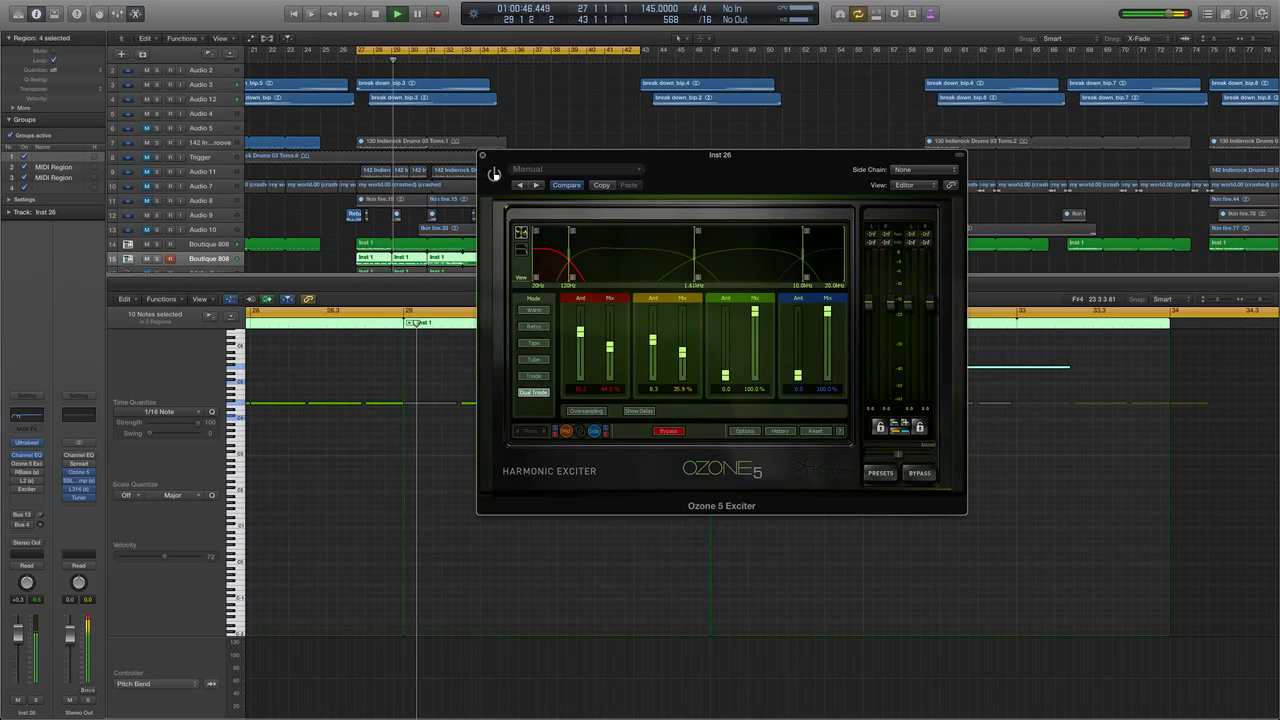
pyautogui.click(494, 174)
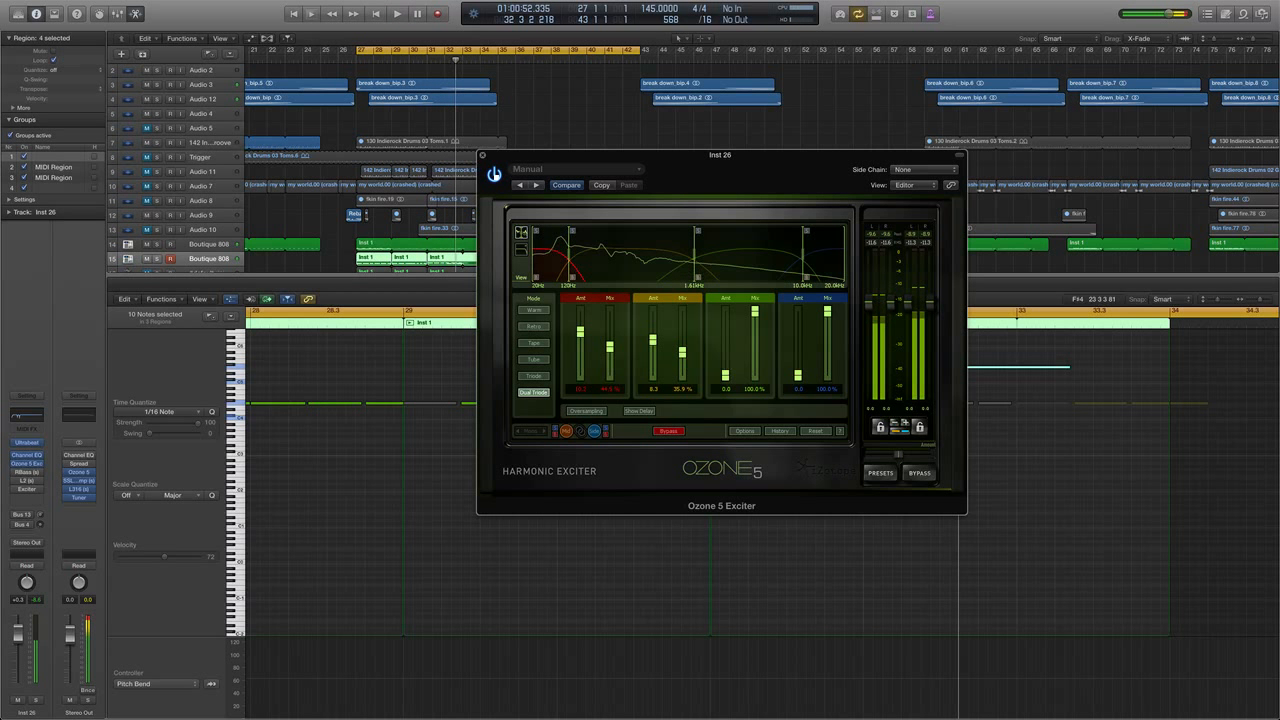
pyautogui.press('space')
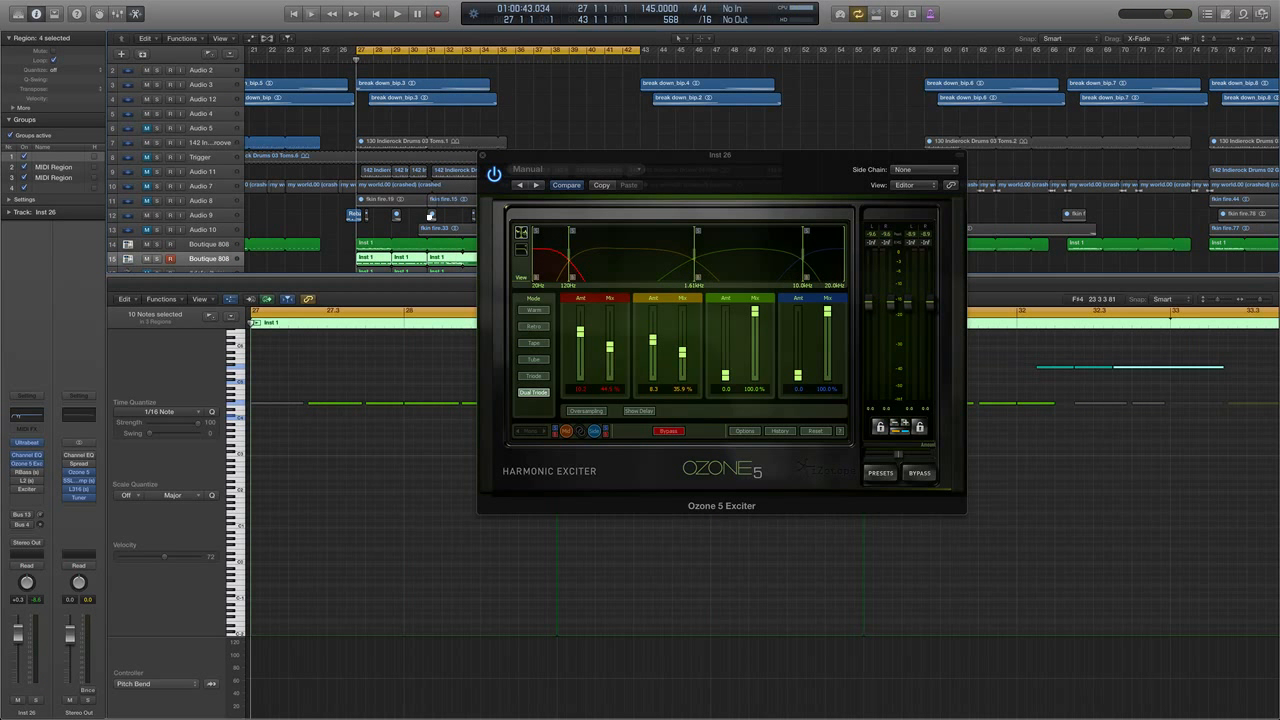
pyautogui.click(483, 157)
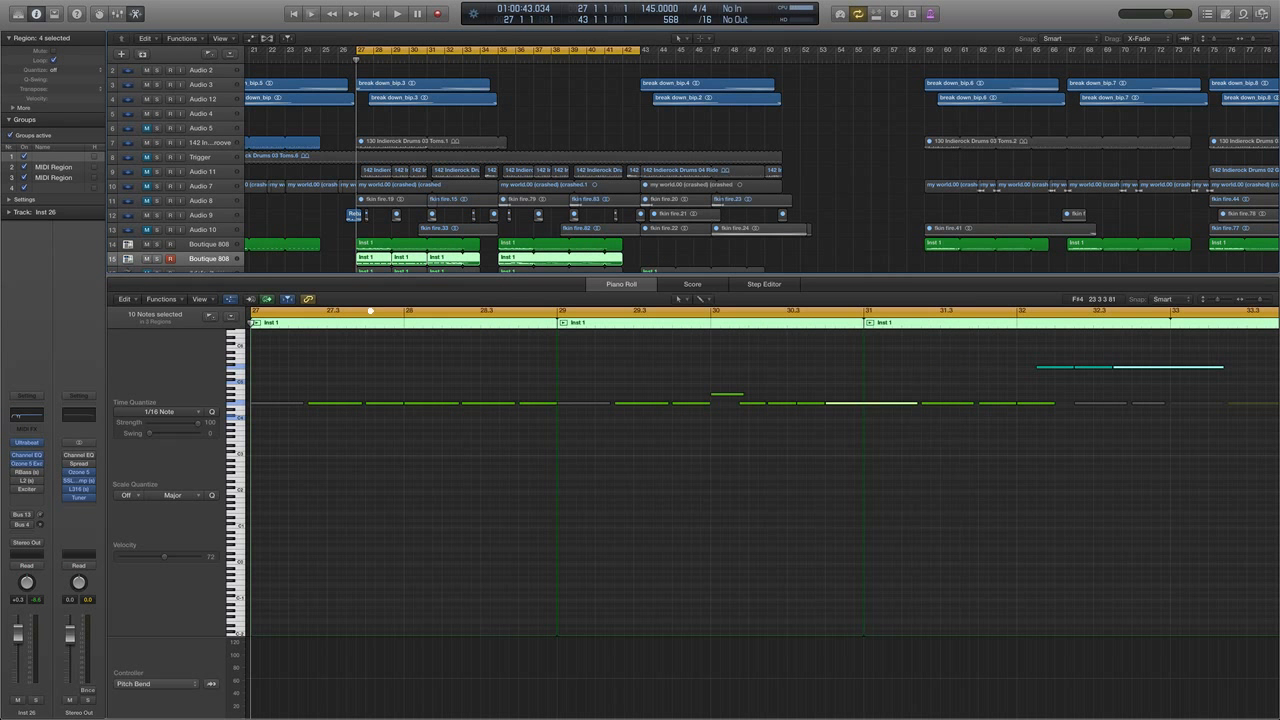
# - Activate the RBass plug-in on Inst 26 and move its window clear of the channel strip
pyautogui.click(25, 471)
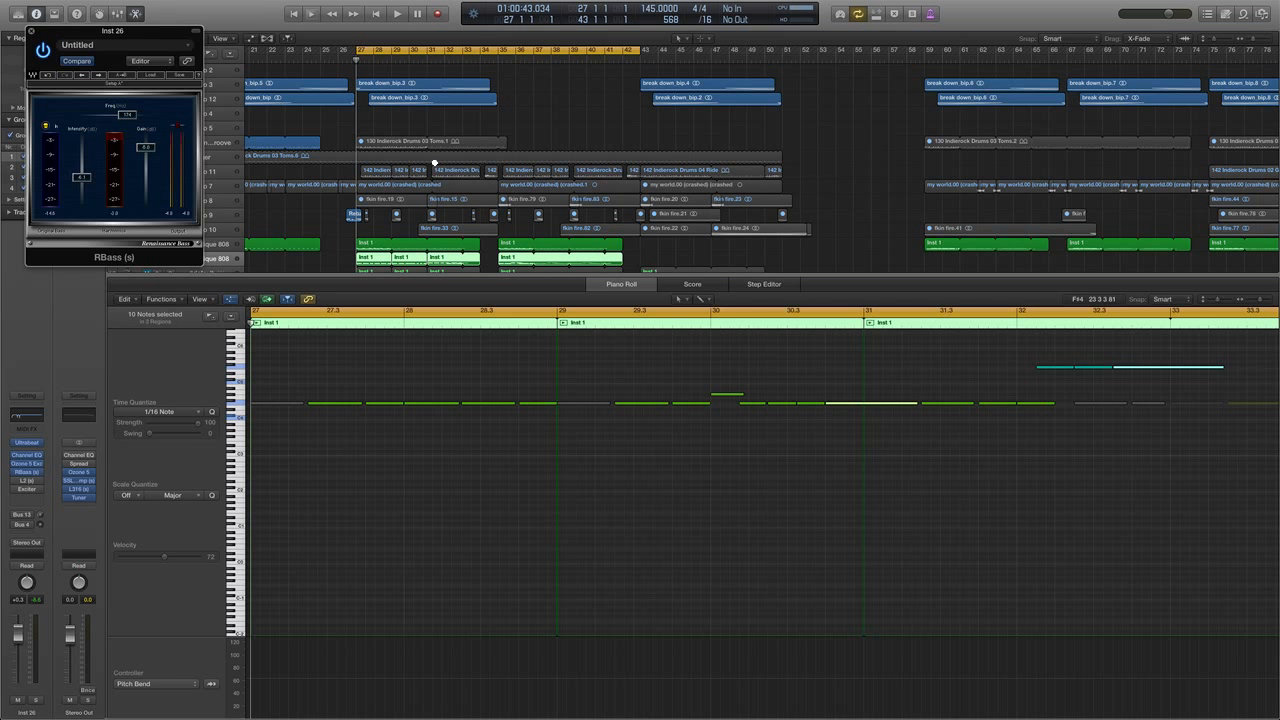
pyautogui.moveTo(166, 27); pyautogui.dragTo(825, 191)
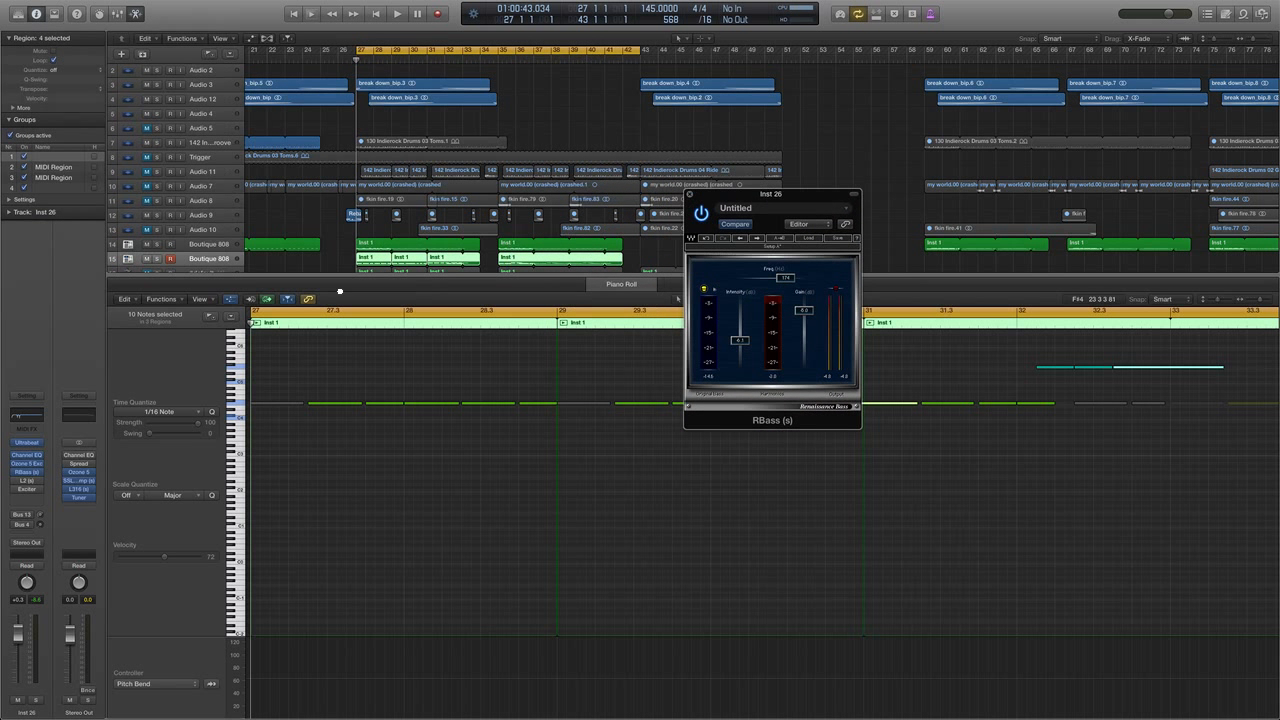
# - Raise the frequency setting of the separate Exciter plug-in on Inst 26 and close its window
pyautogui.click(26, 489)
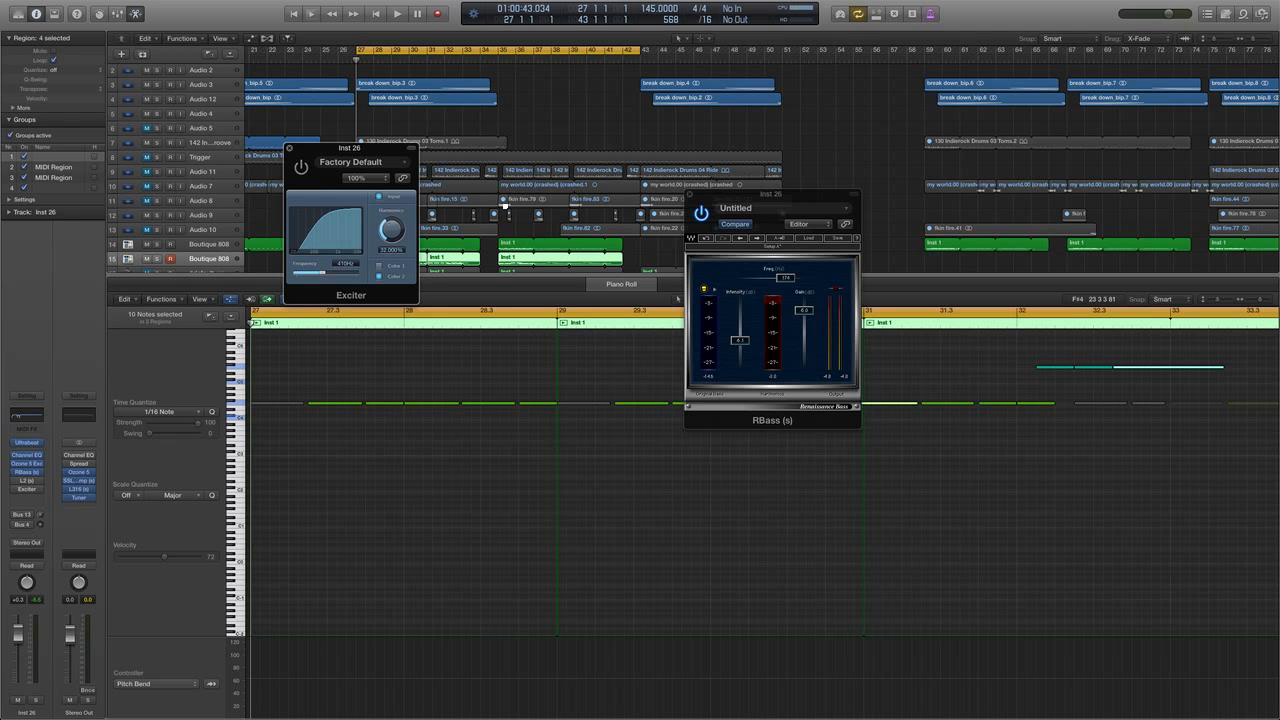
pyautogui.moveTo(323, 273); pyautogui.dragTo(342, 273)
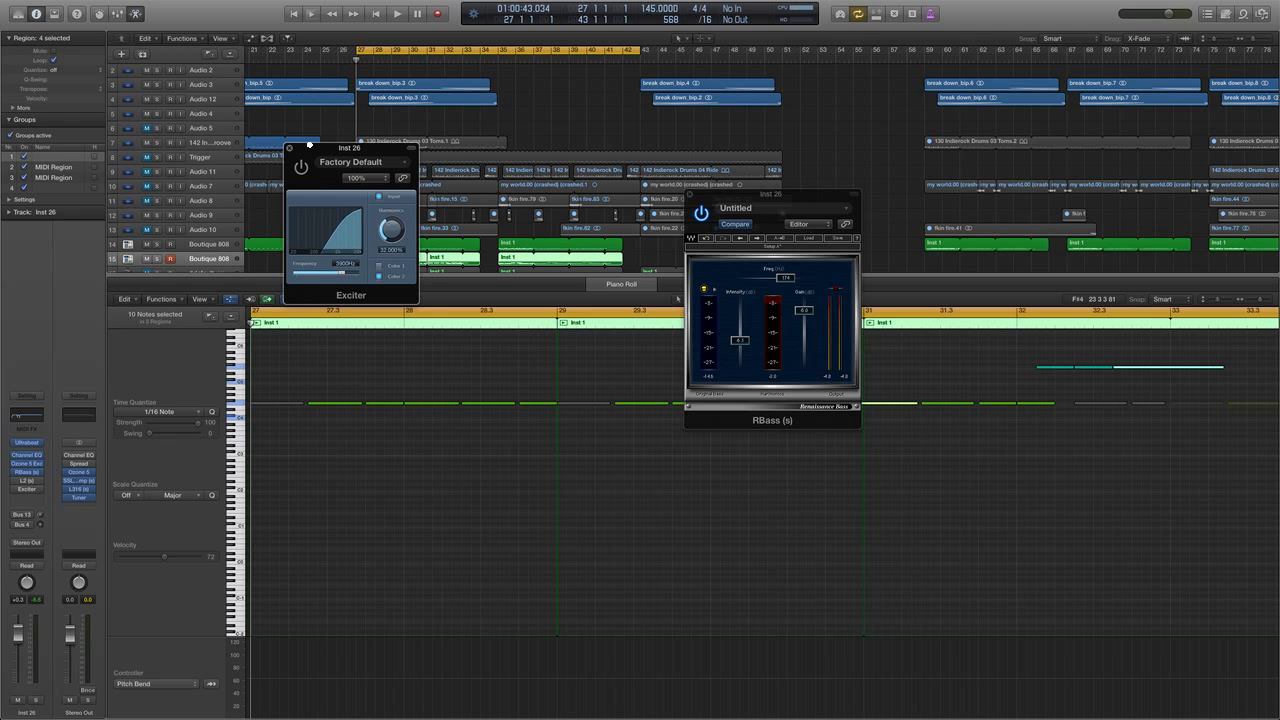
pyautogui.click(290, 148)
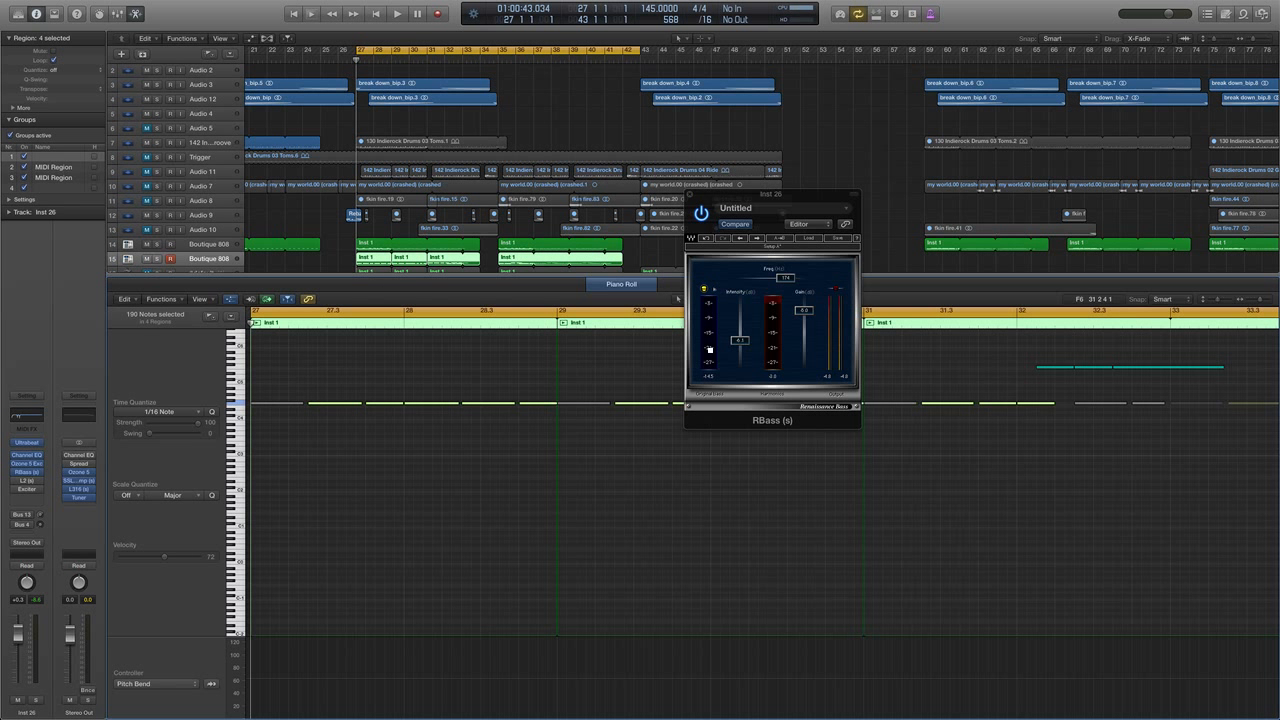
# - Adjust the RBass intensity and compare the bass in the full mix with RBass bypassed and active
pyautogui.click(739, 340)
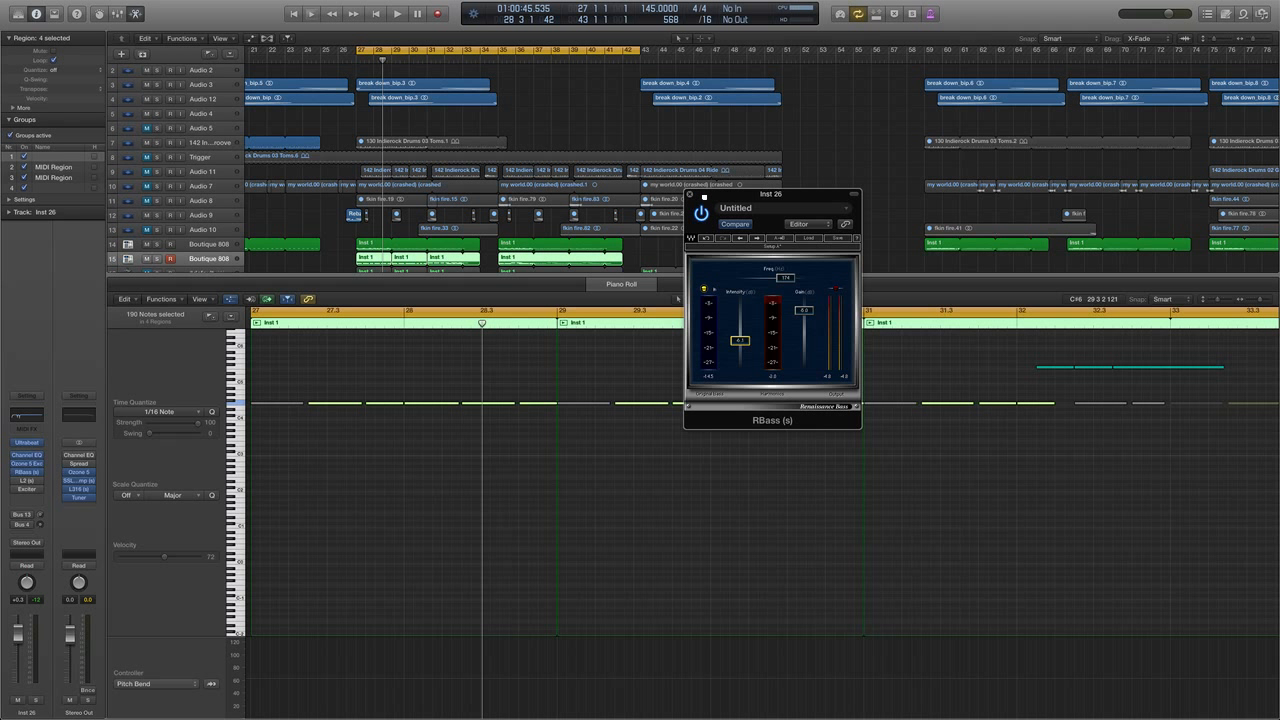
pyautogui.moveTo(704, 197); pyautogui.dragTo(702, 196)
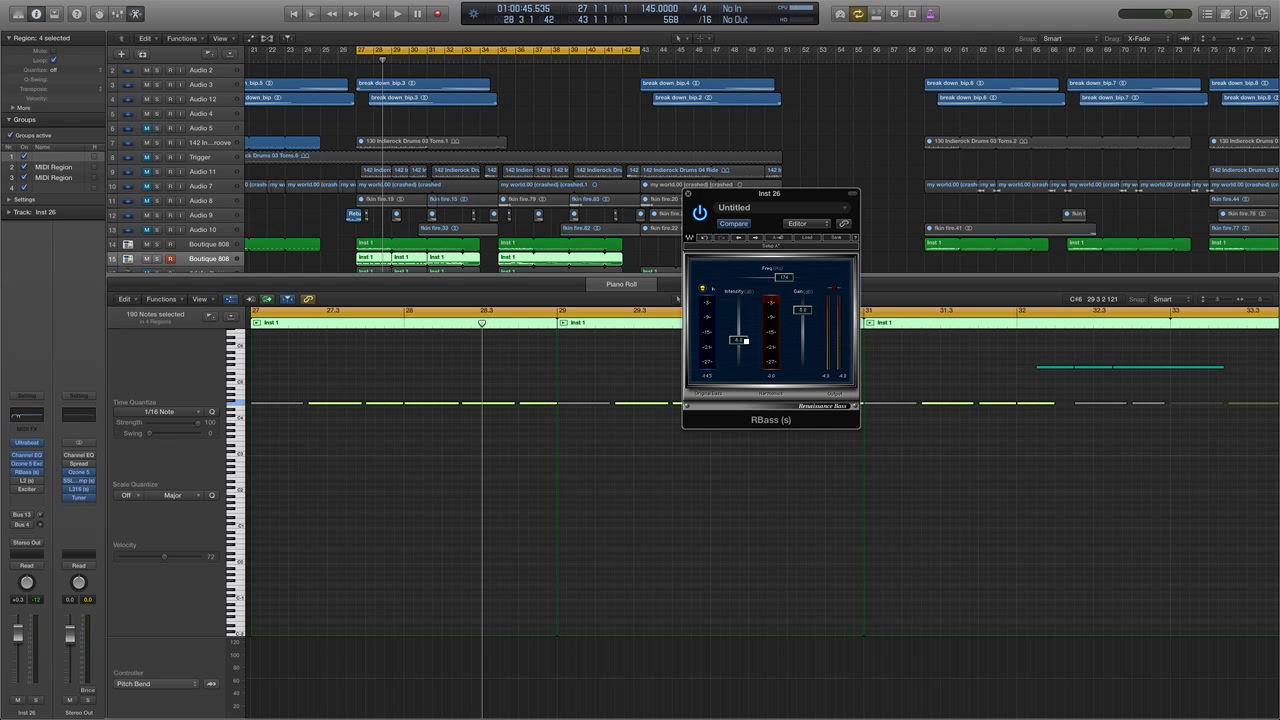
pyautogui.click(742, 341)
pyautogui.moveTo(700, 210); pyautogui.dragTo(683, 222)
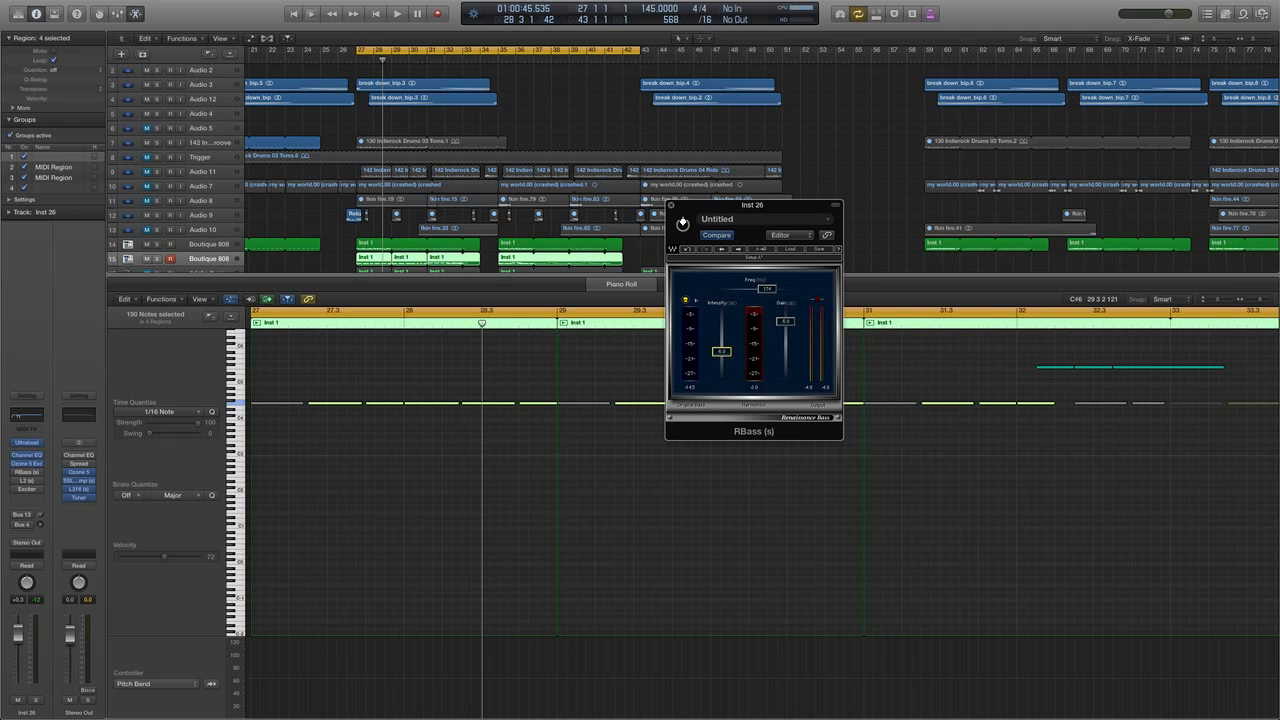
pyautogui.press('space')
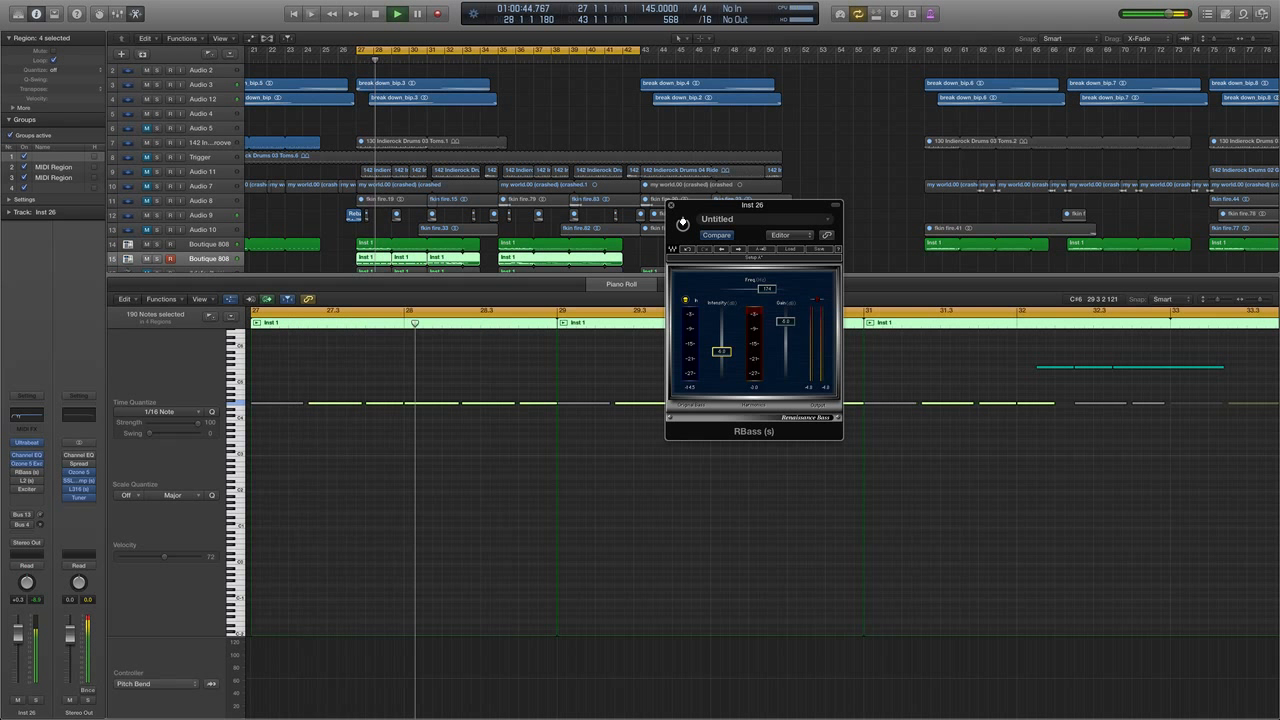
pyautogui.click(683, 224)
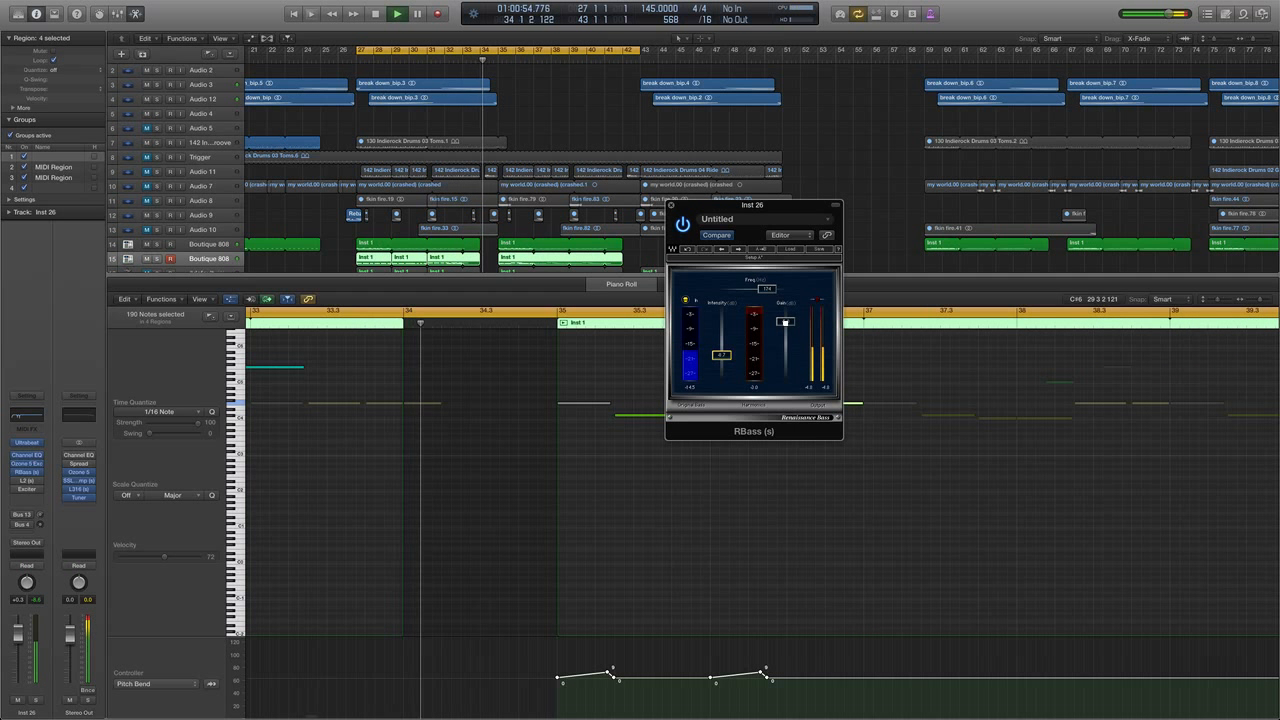
# - Raise the RBass output gain and play the mix again
pyautogui.press('space')
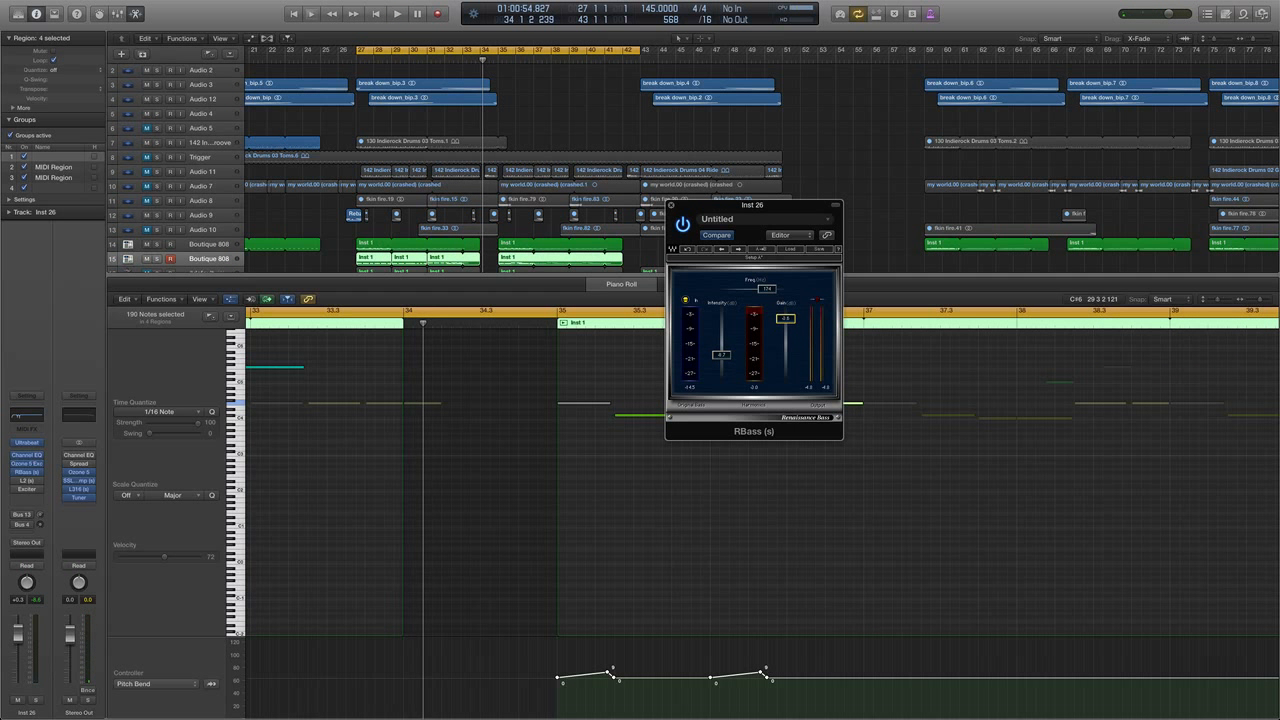
pyautogui.moveTo(786, 319); pyautogui.dragTo(787, 311)
pyautogui.press('space')
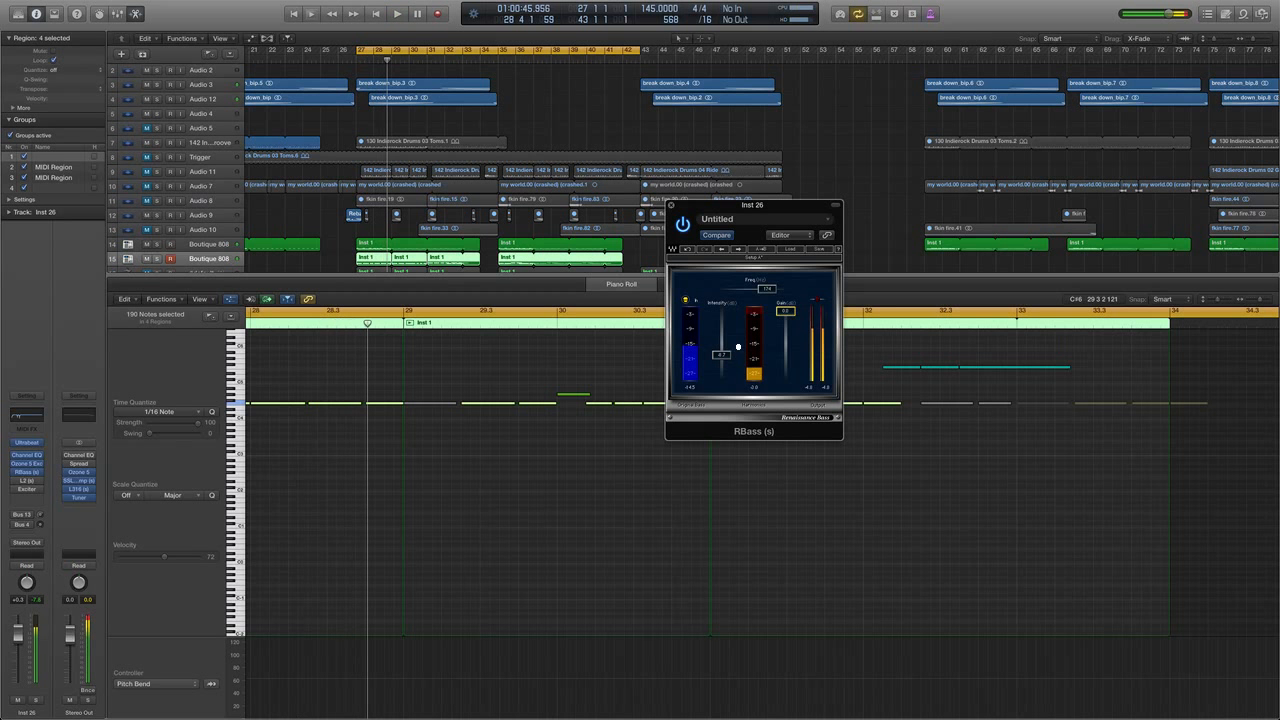
# - Solo the bass, bypass its Ozone 5 Exciter, and compare the sound with RBass off and on
pyautogui.press('s')
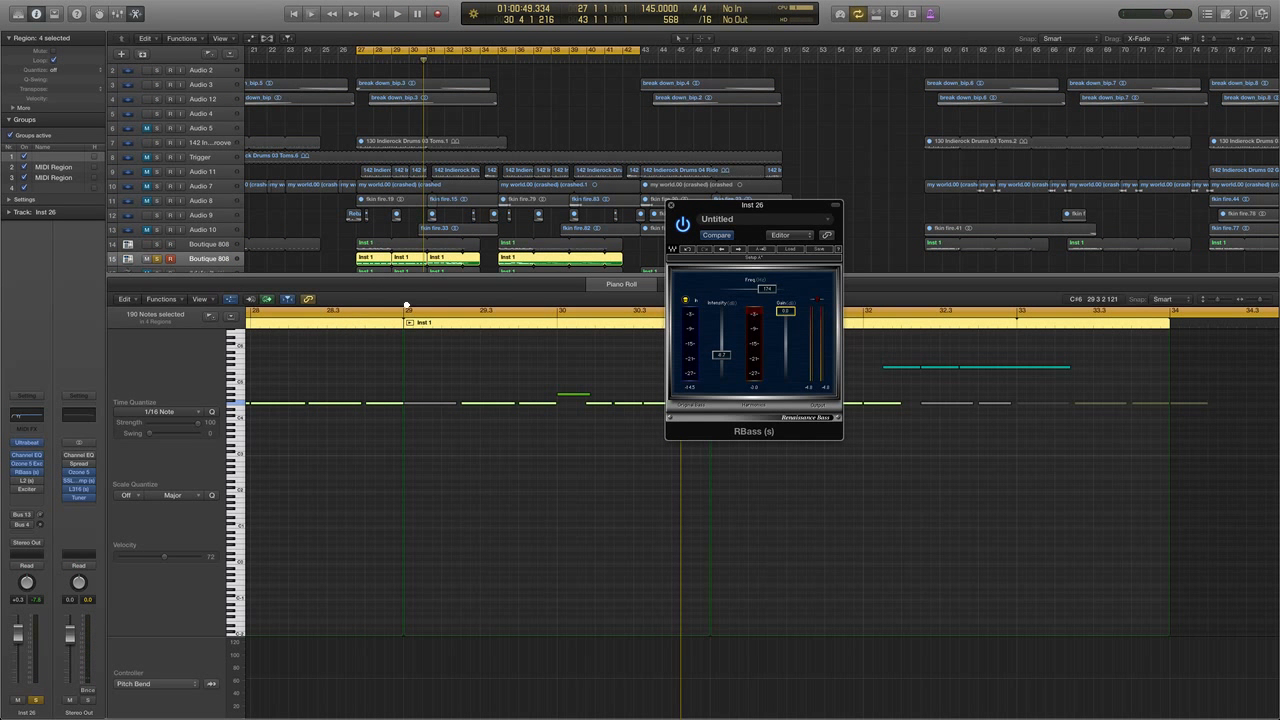
pyautogui.click(15, 470)
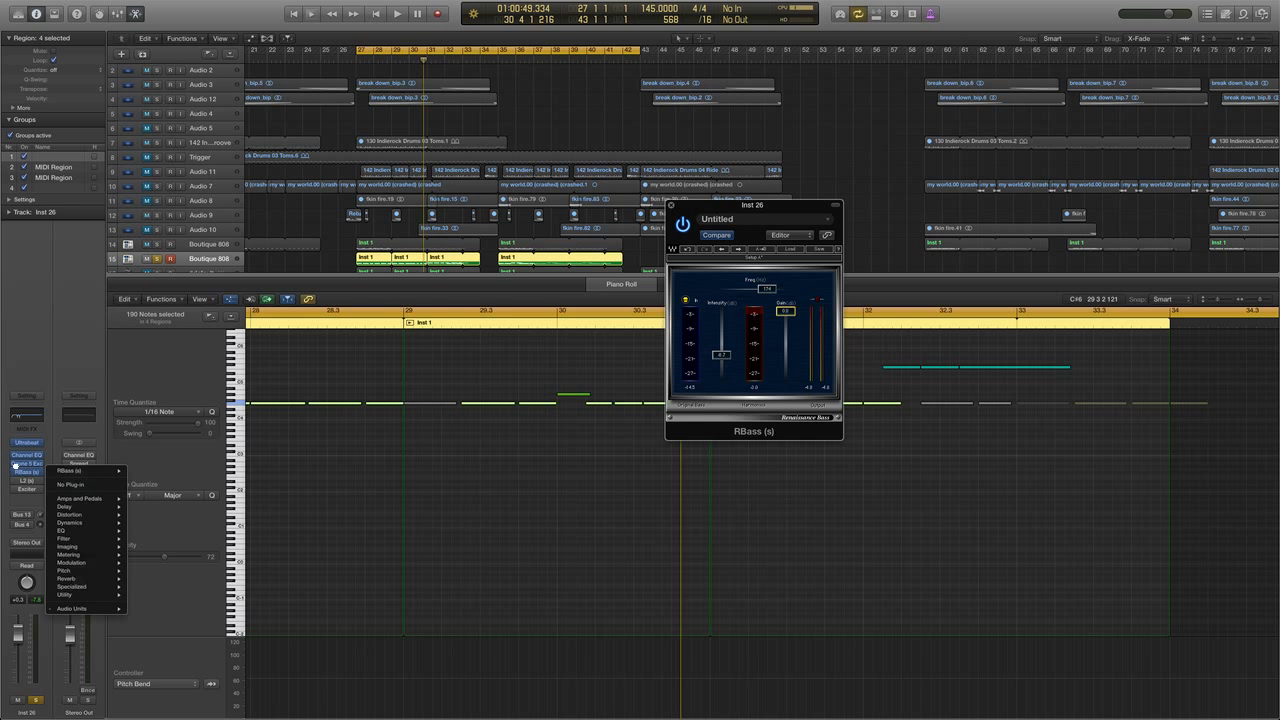
pyautogui.click(15, 465)
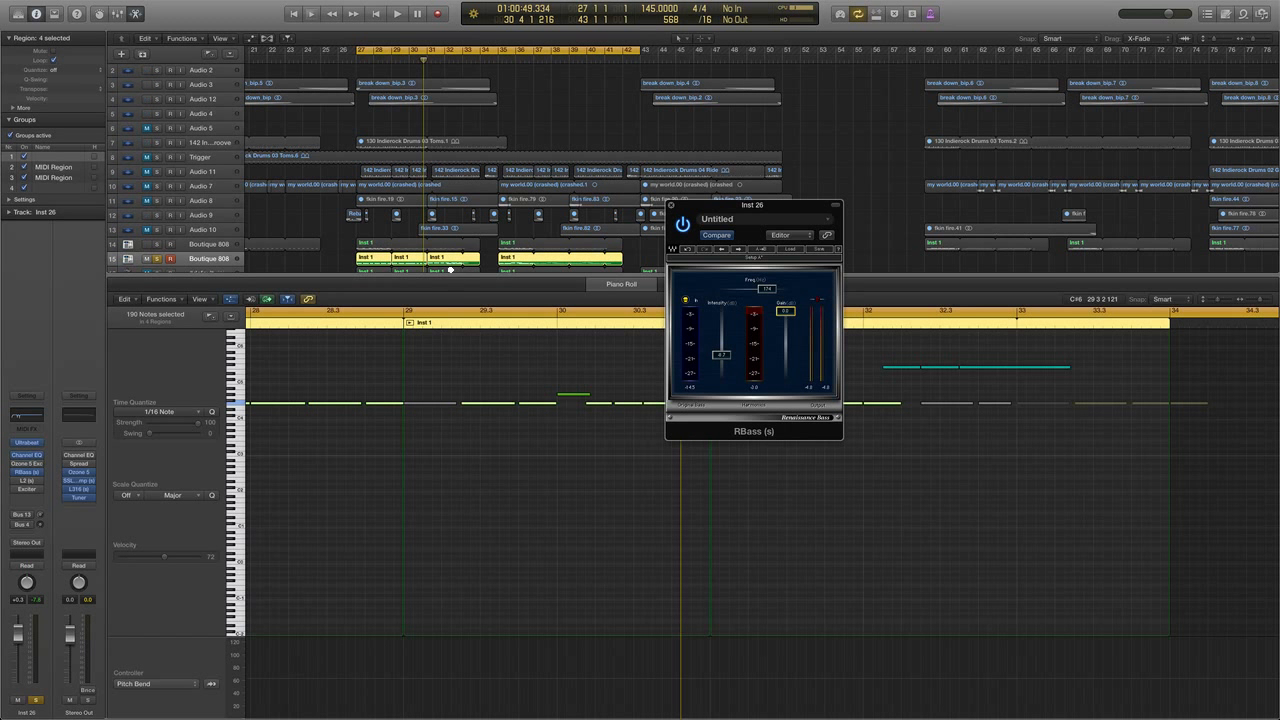
pyautogui.press('space')
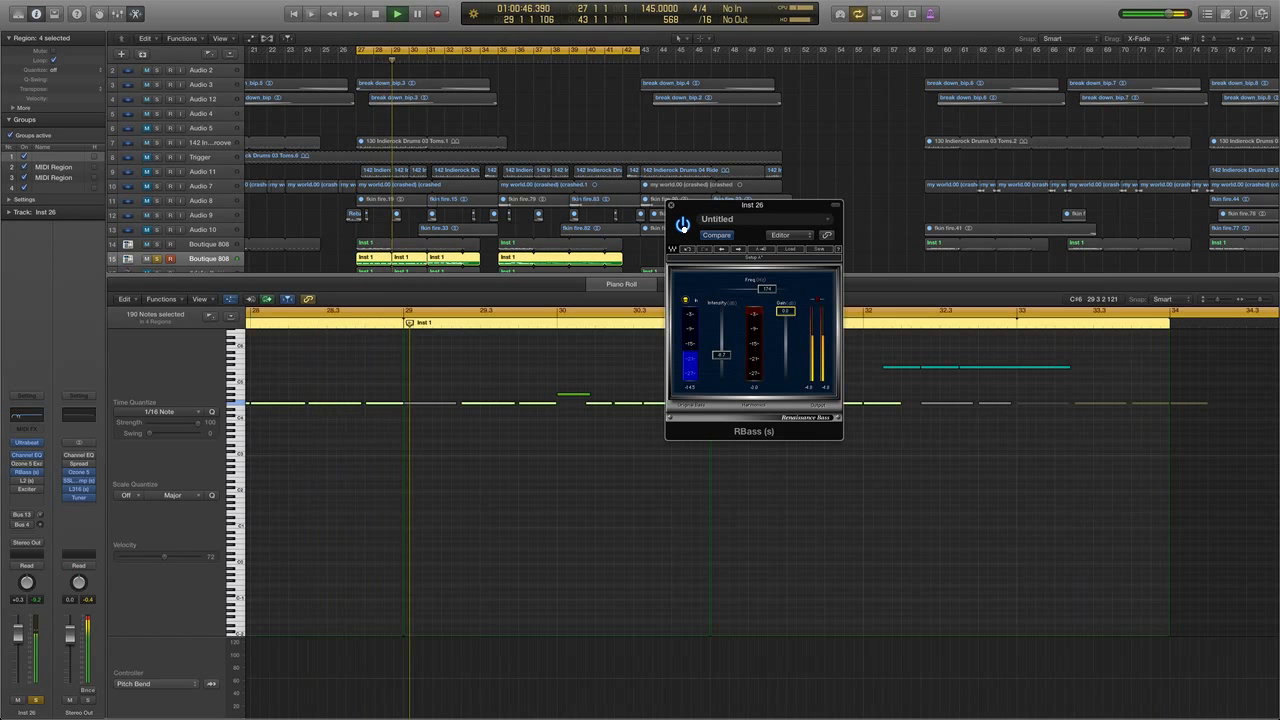
pyautogui.click(683, 227)
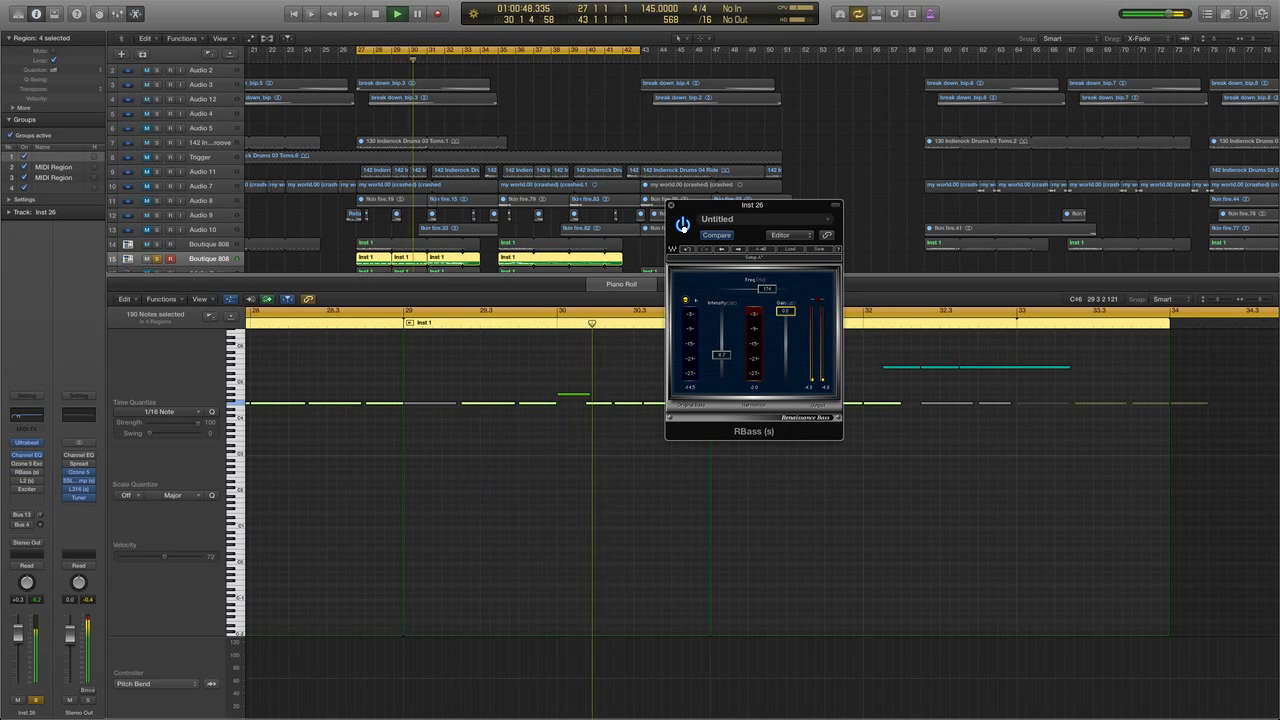
# - Adjust the RBass intensity during playback, close its window, and stop playback
pyautogui.moveTo(722, 353)
pyautogui.mouseDown()
pyautogui.moveTo(722, 332)
pyautogui.moveTo(729, 348)
pyautogui.mouseUp()
pyautogui.click(671, 205)
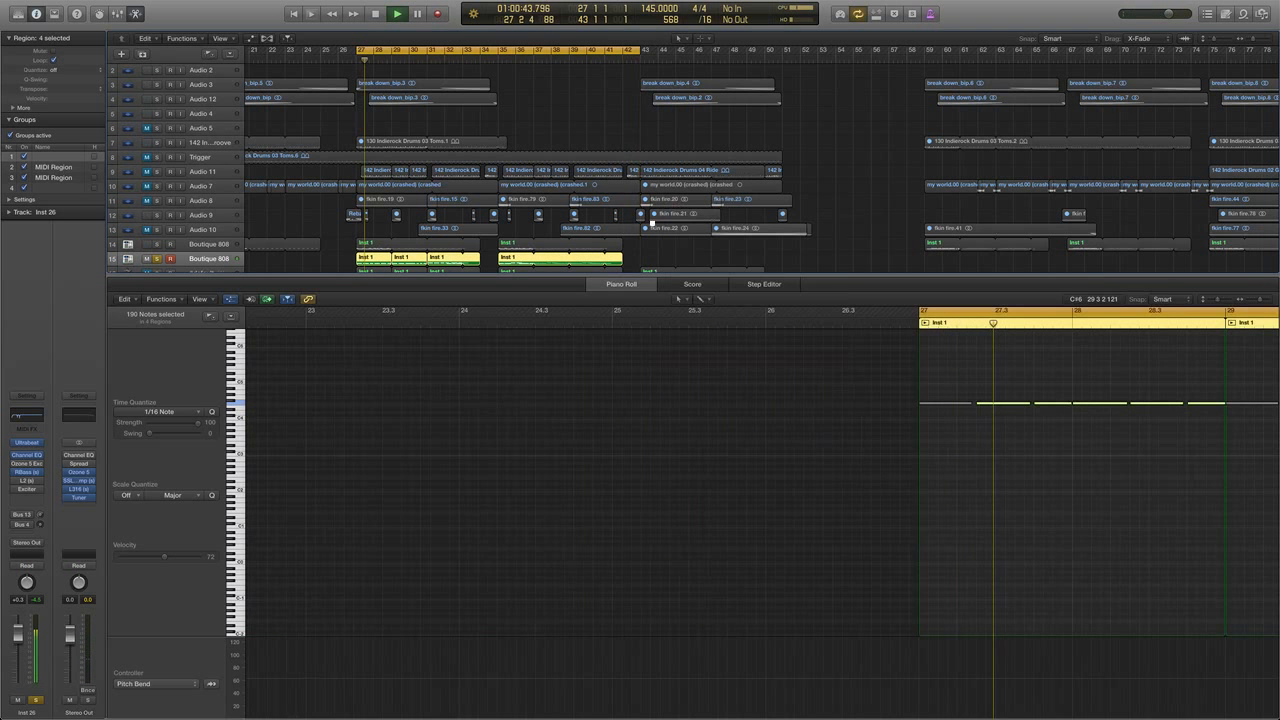
pyautogui.press('space')
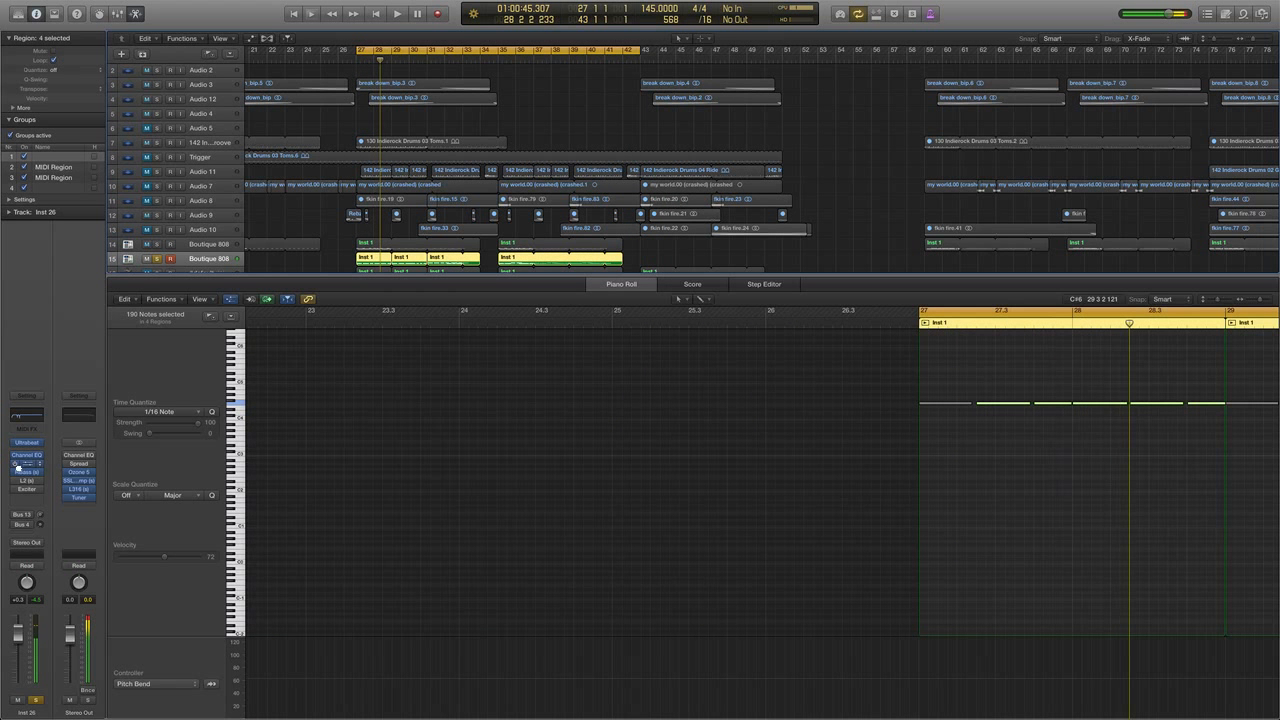
# - Show the L2 Ultramaximizer on Inst 26 and compare the full mix with it bypassed and active
pyautogui.moveTo(15, 482)
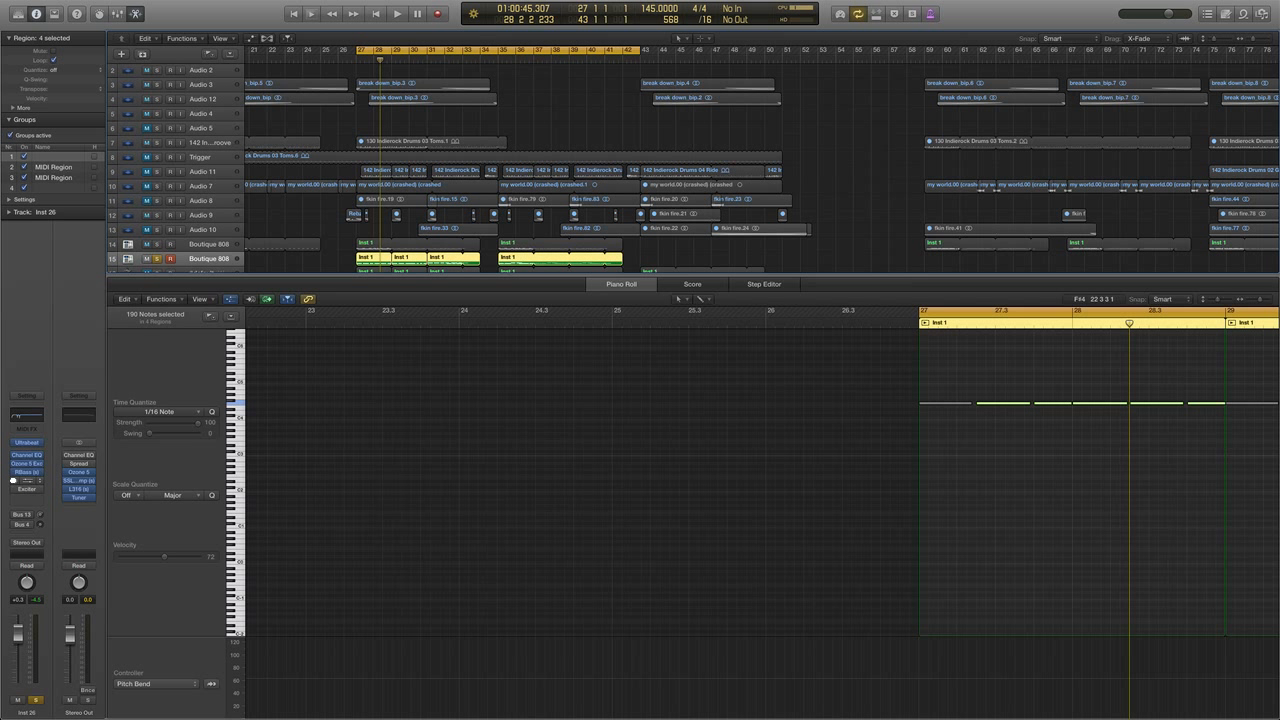
pyautogui.click(27, 481)
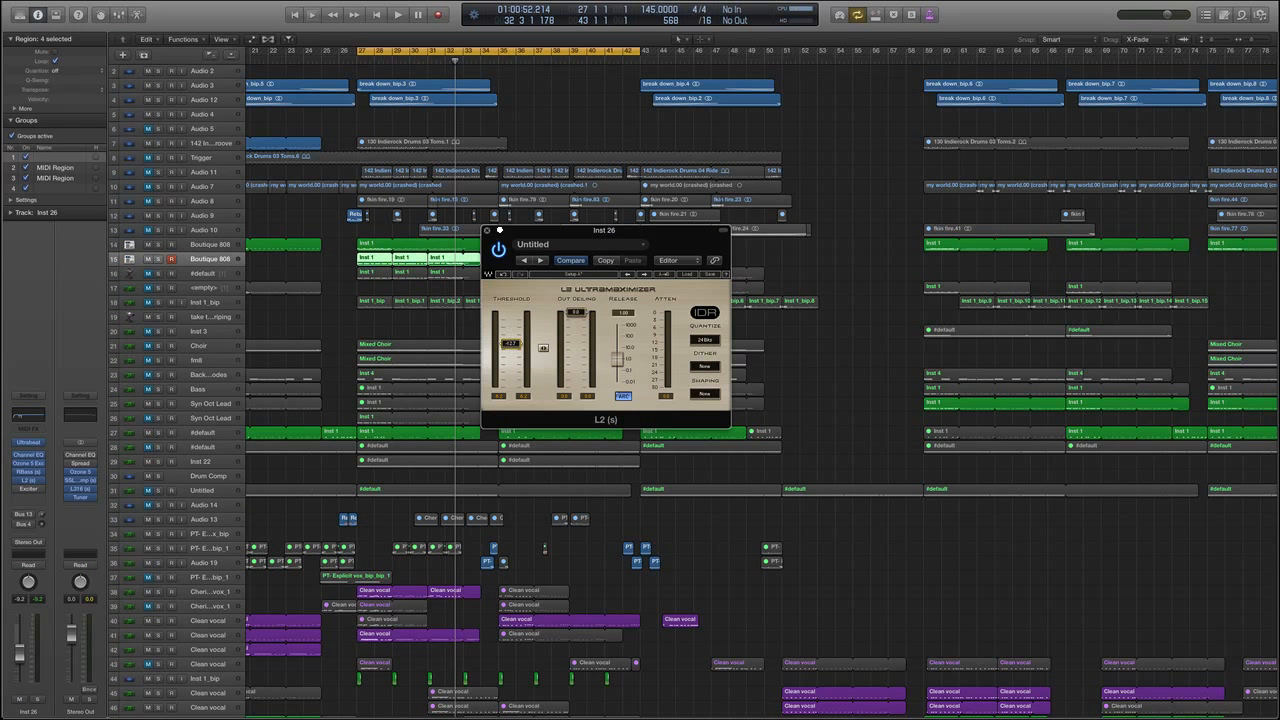
pyautogui.click(498, 249)
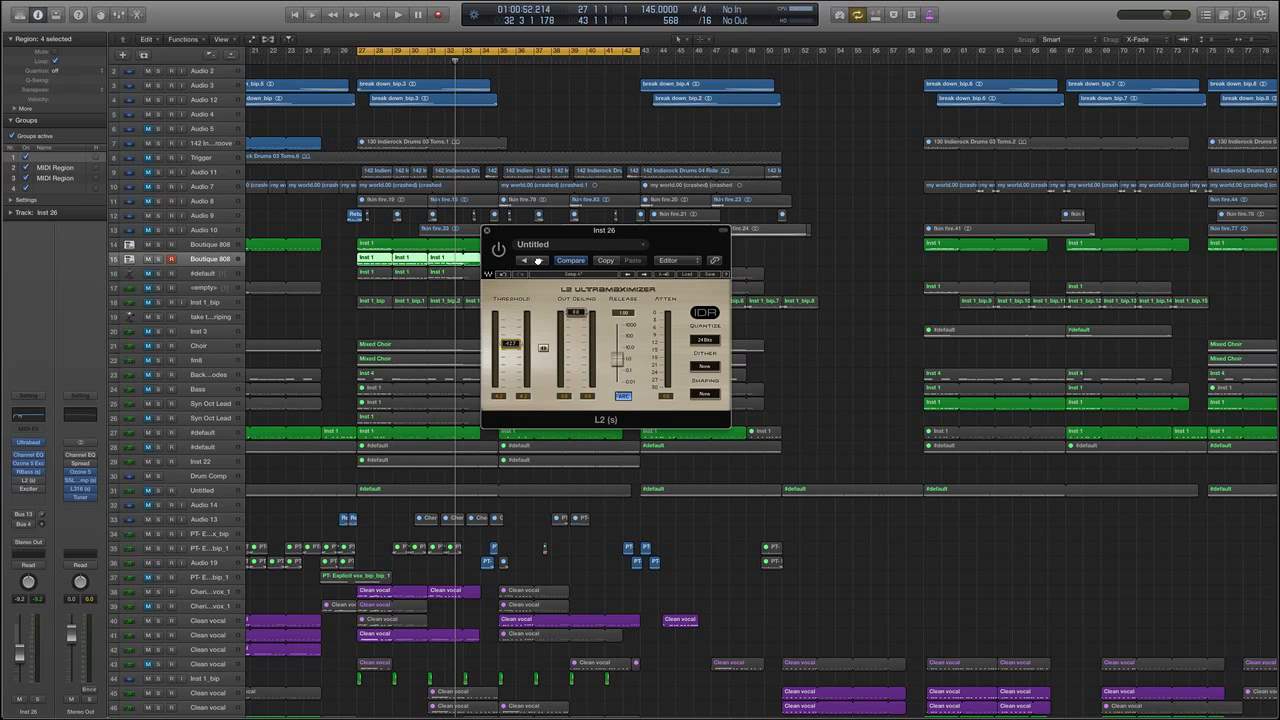
pyautogui.press('space')
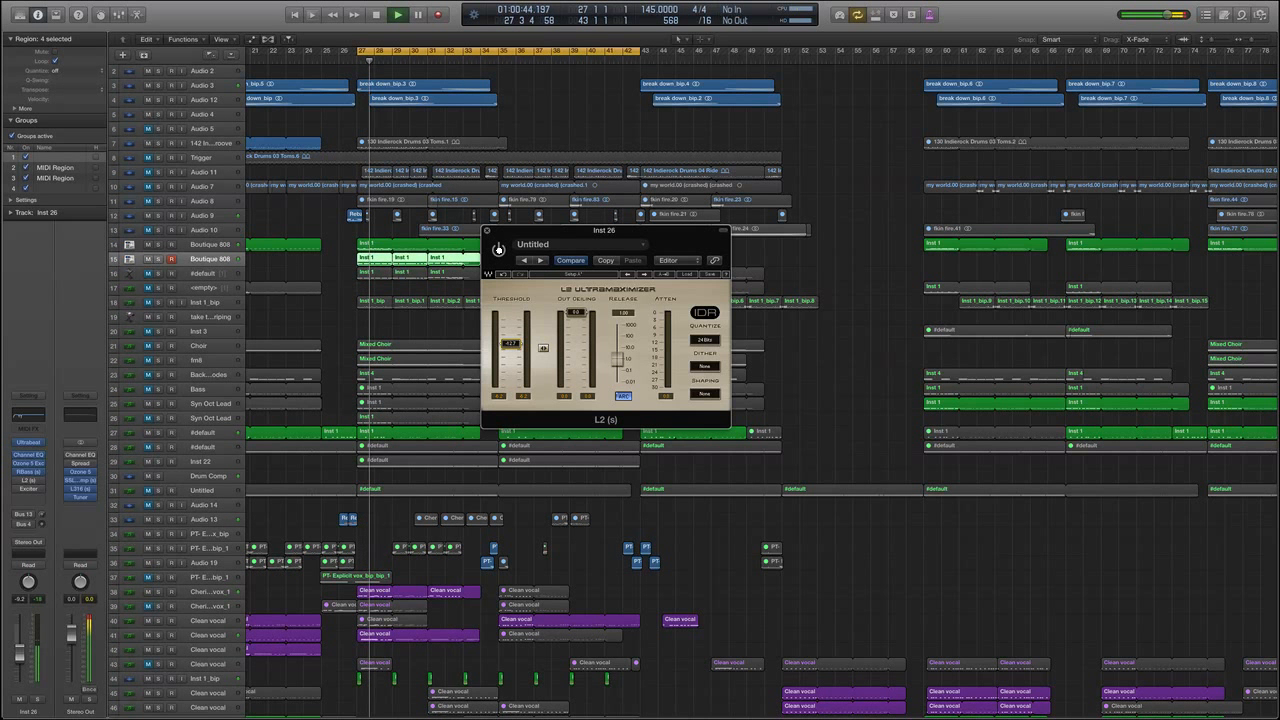
pyautogui.click(498, 249)
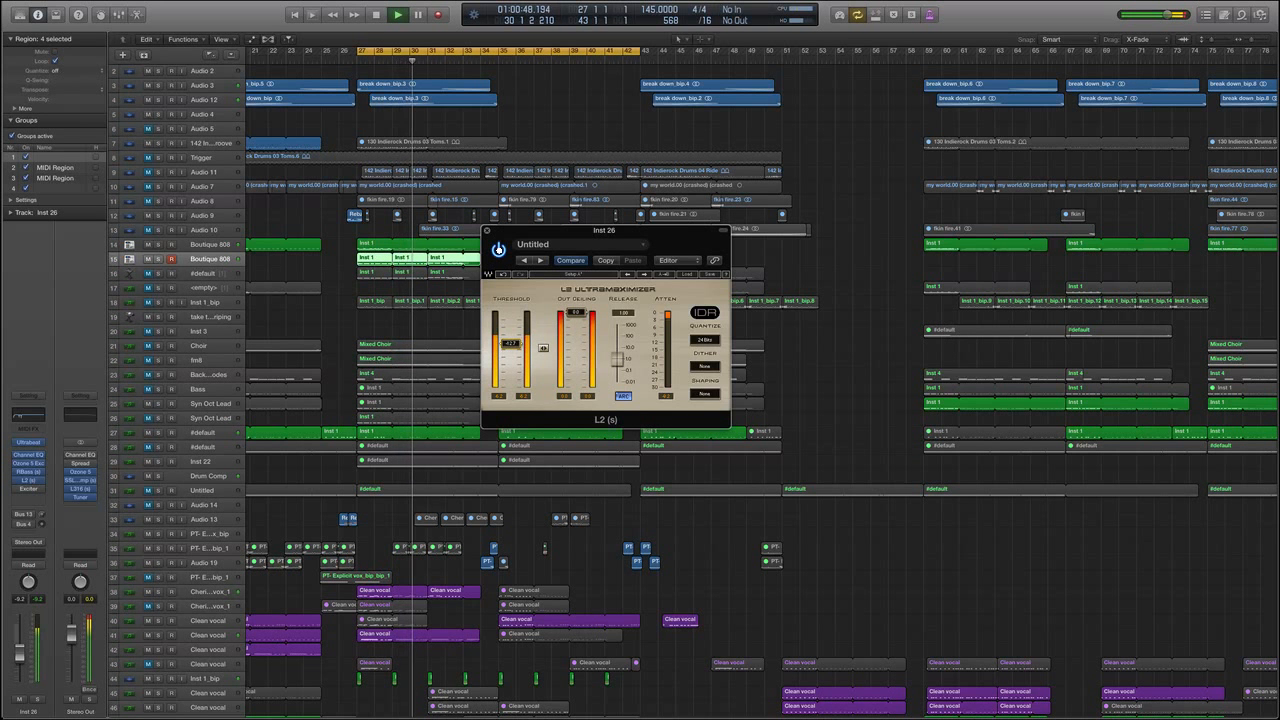
pyautogui.click(498, 249)
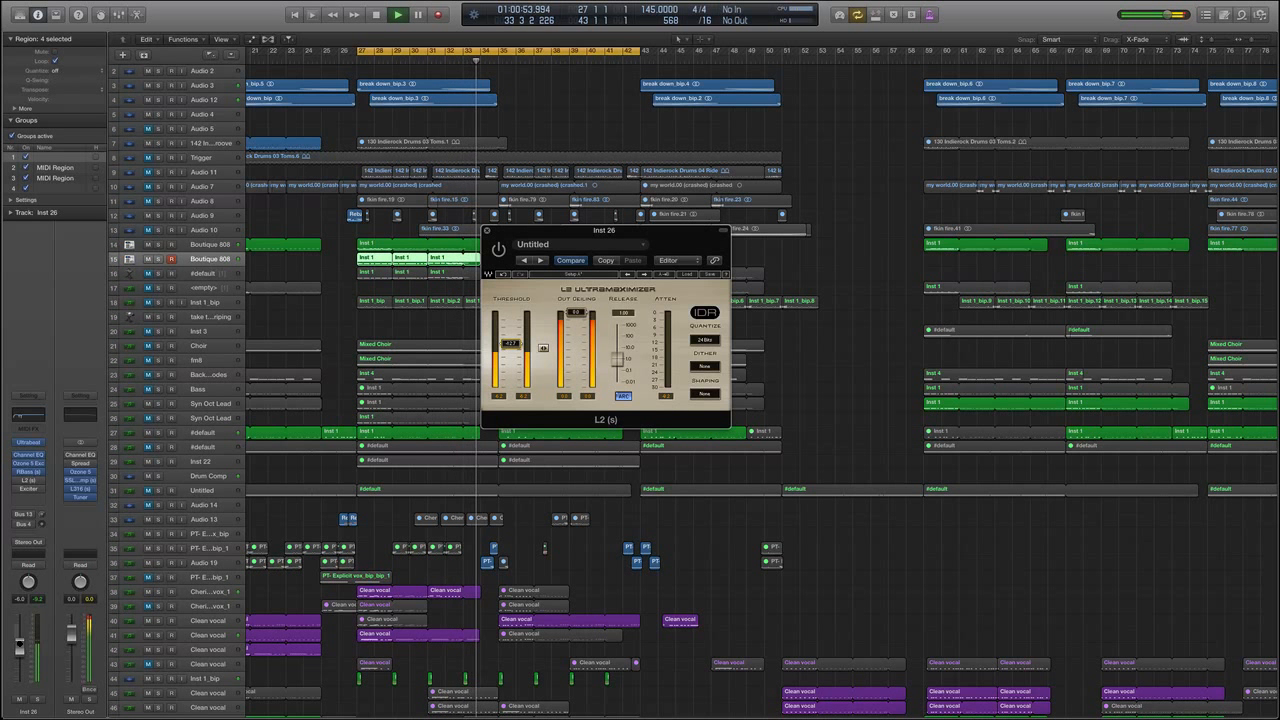
# - Rebalance the Inst 26 channel volume with the L2 bypassed and reactivated, stop playback, and reposition the L2 window
pyautogui.moveTo(19, 649); pyautogui.dragTo(21, 633)
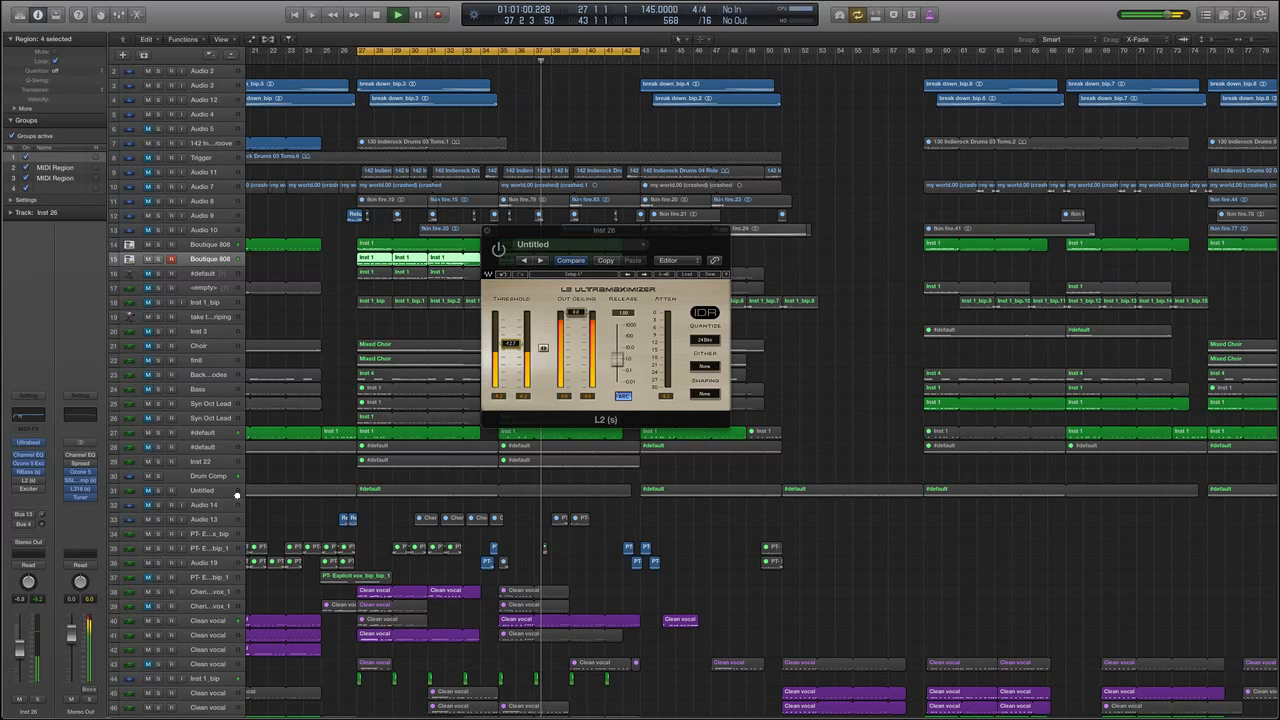
pyautogui.click(525, 259)
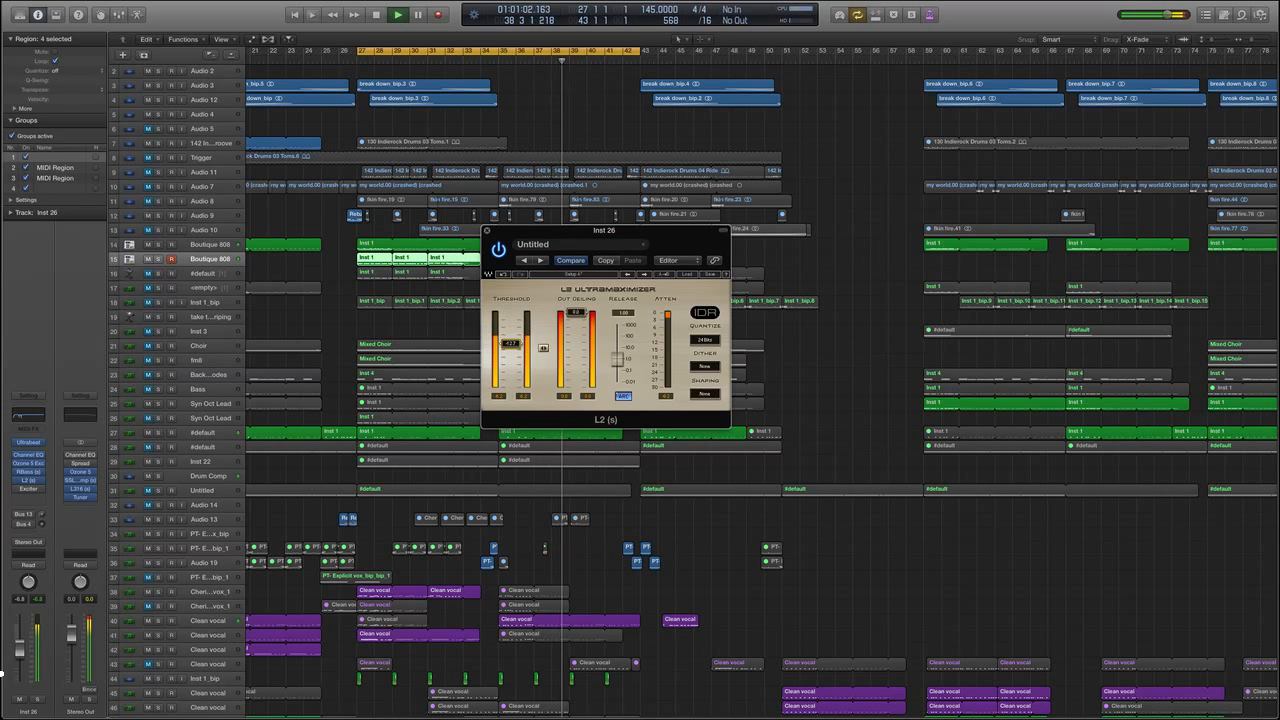
pyautogui.moveTo(21, 650); pyautogui.dragTo(20, 653)
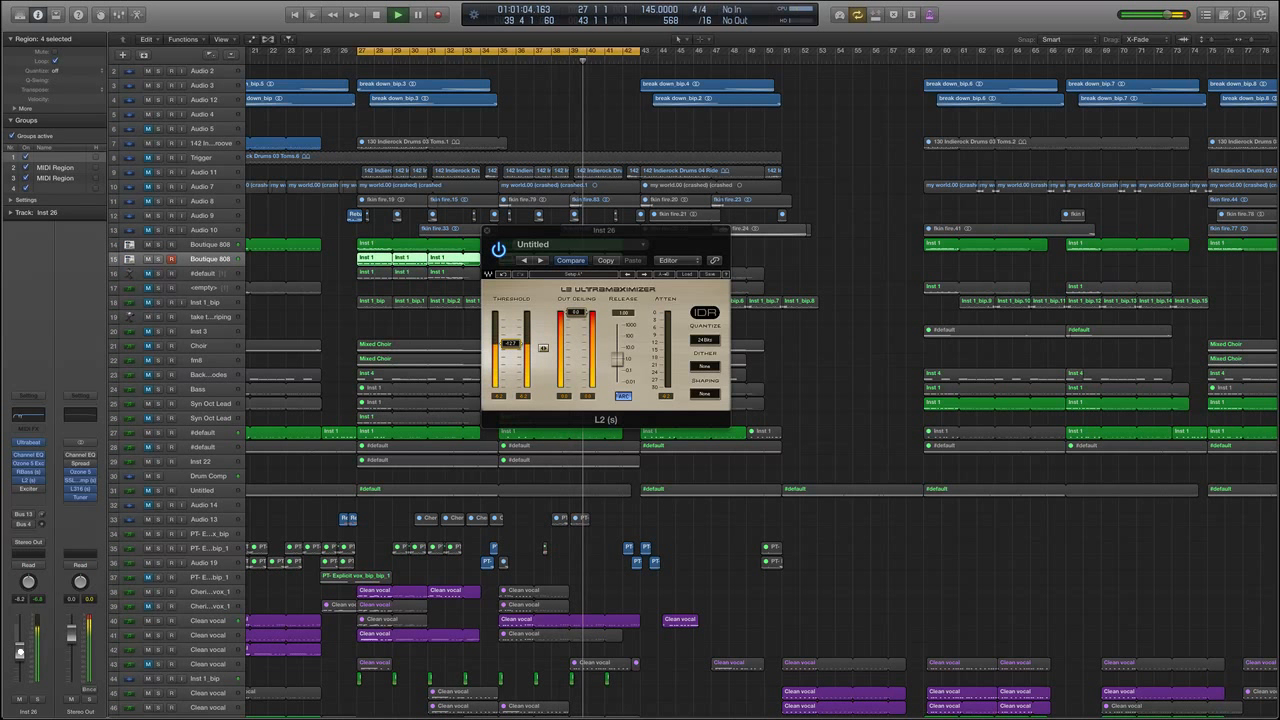
pyautogui.press('space')
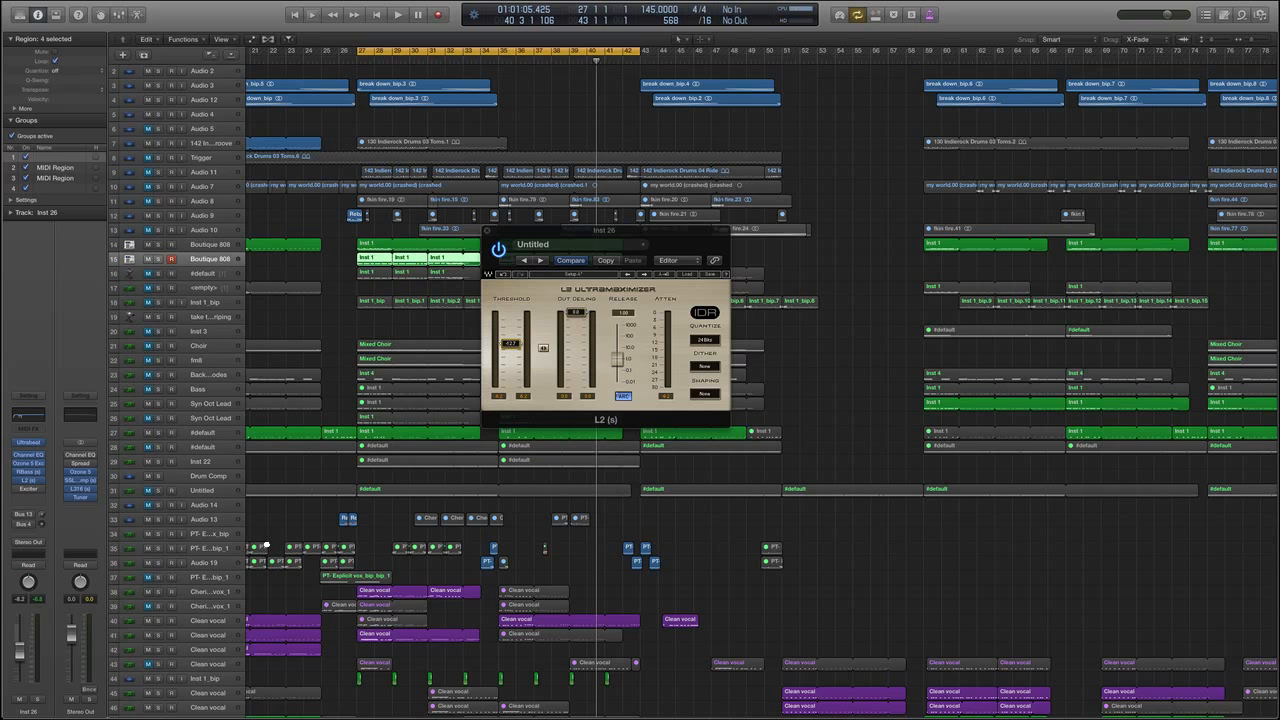
pyautogui.moveTo(538, 236); pyautogui.dragTo(507, 274)
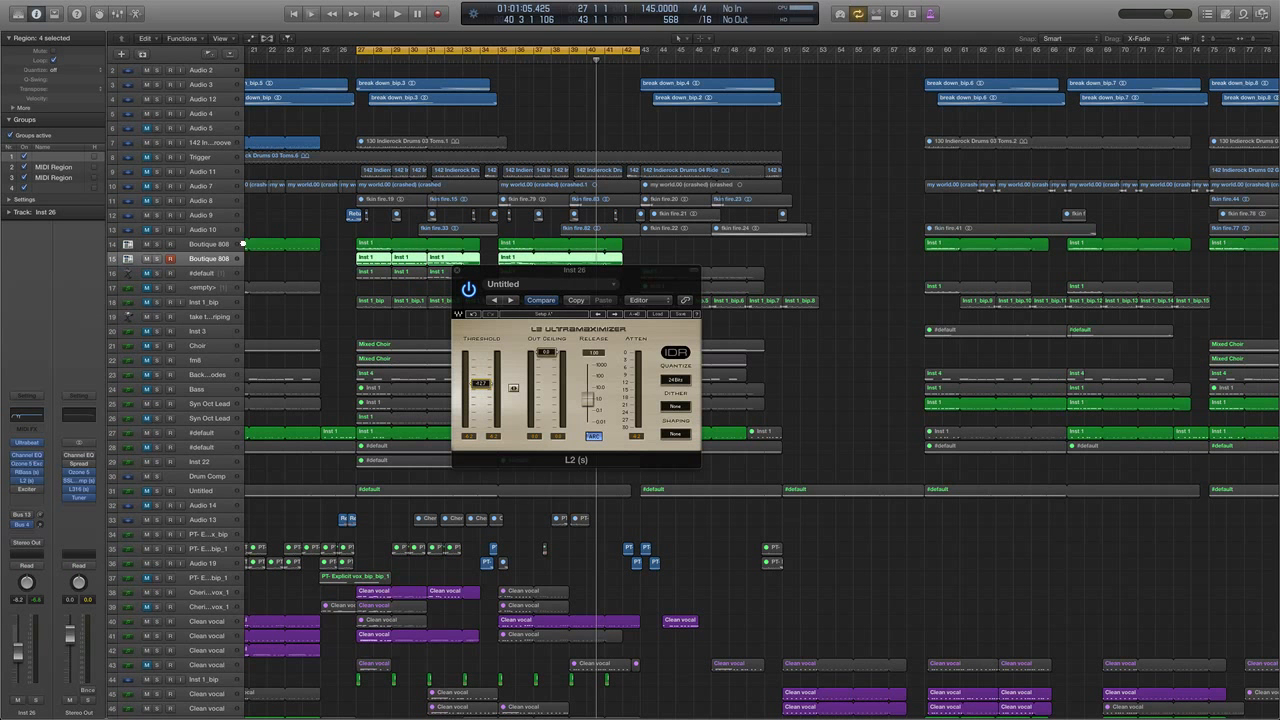
pyautogui.hscroll(1, 224, 257)
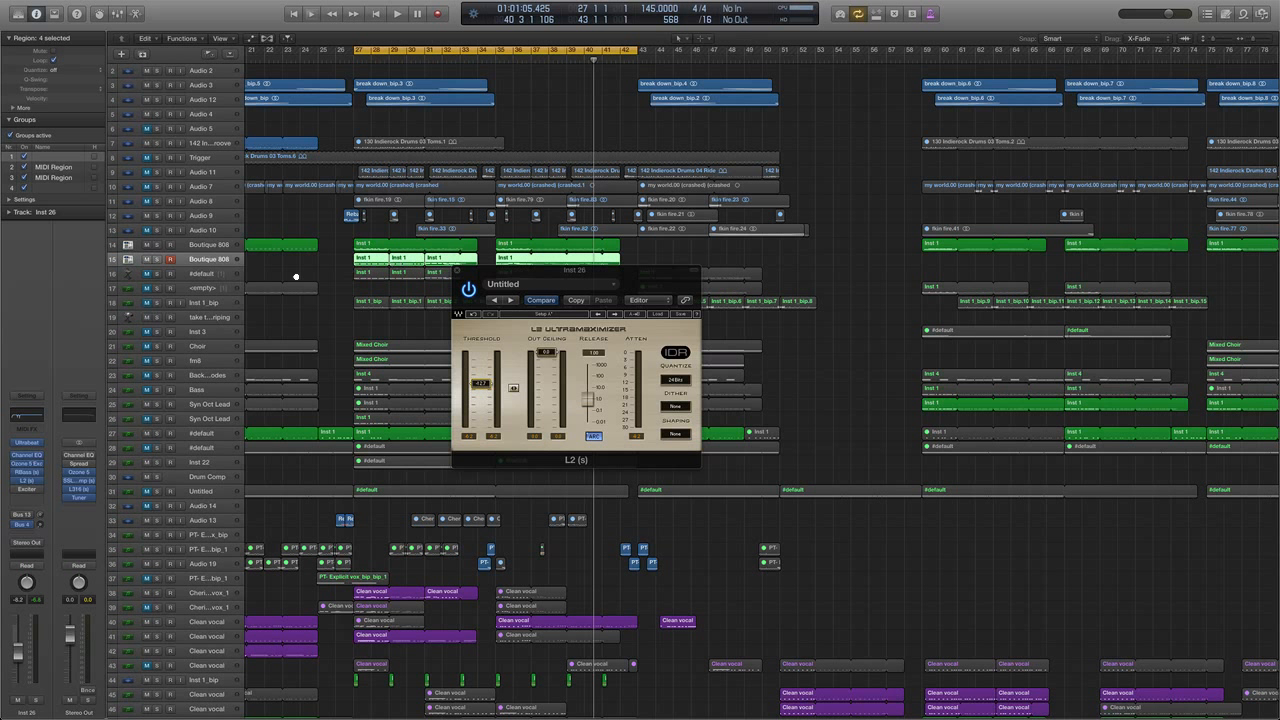
# - Play the mix and lower the L2 Ultramaximizer threshold to its minimum, followed by a lower output ceiling
pyautogui.moveTo(496, 270); pyautogui.dragTo(443, 262)
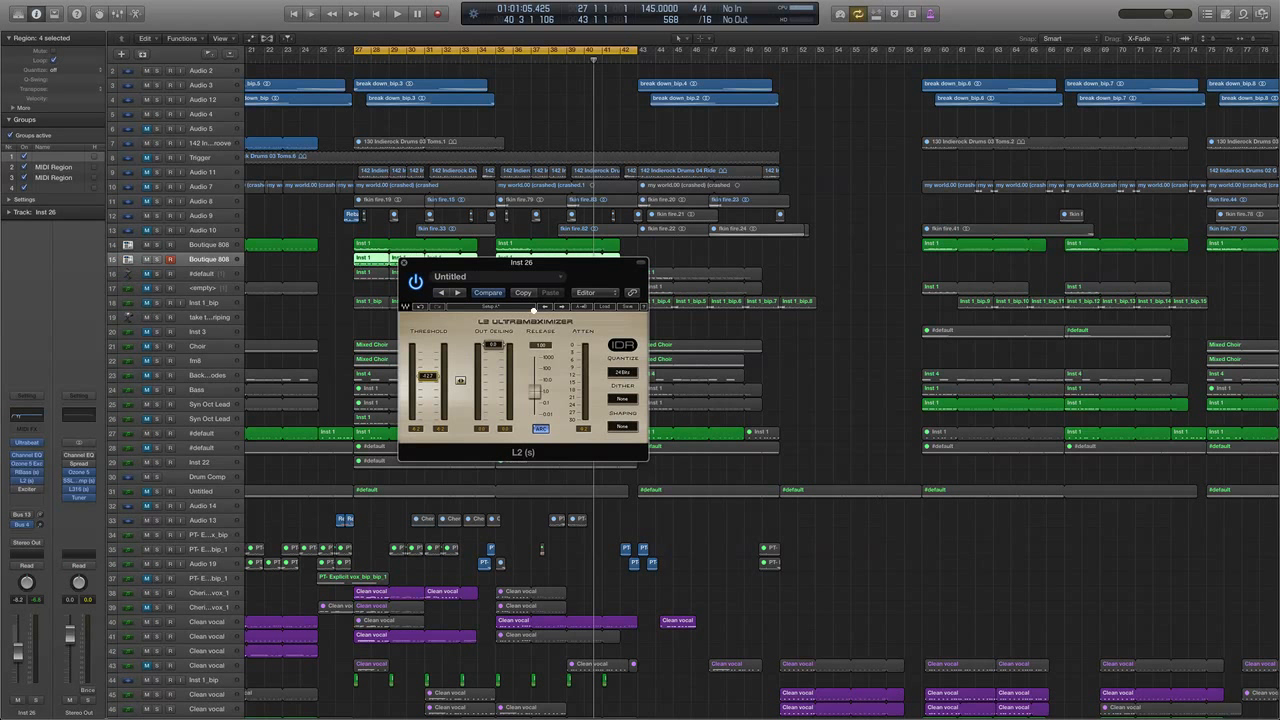
pyautogui.moveTo(520, 263); pyautogui.dragTo(536, 263)
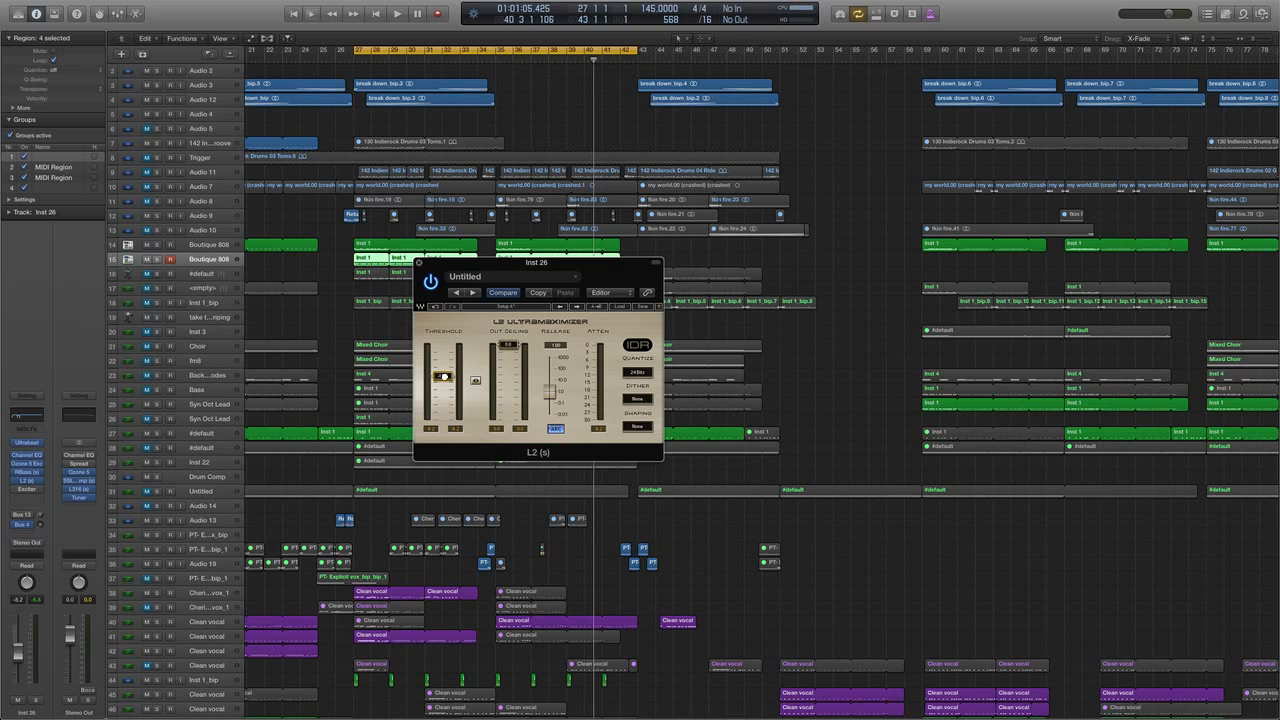
pyautogui.press('space')
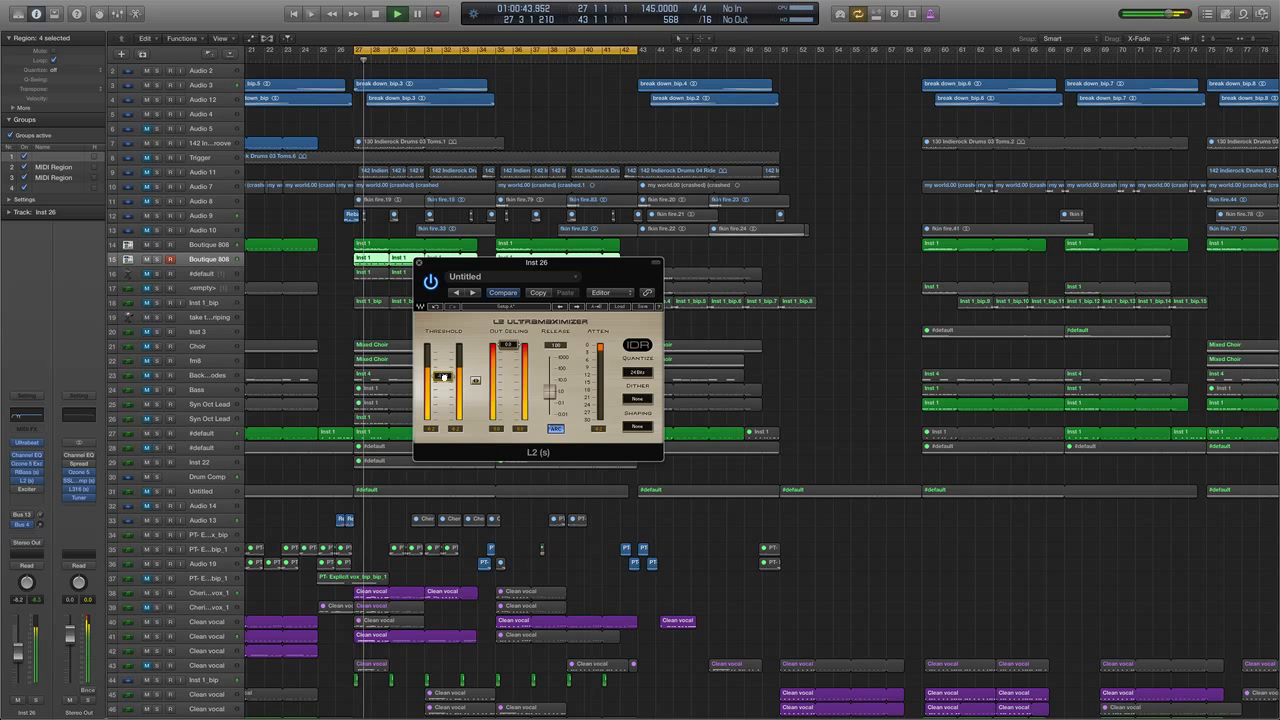
pyautogui.moveTo(441, 376); pyautogui.dragTo(443, 419)
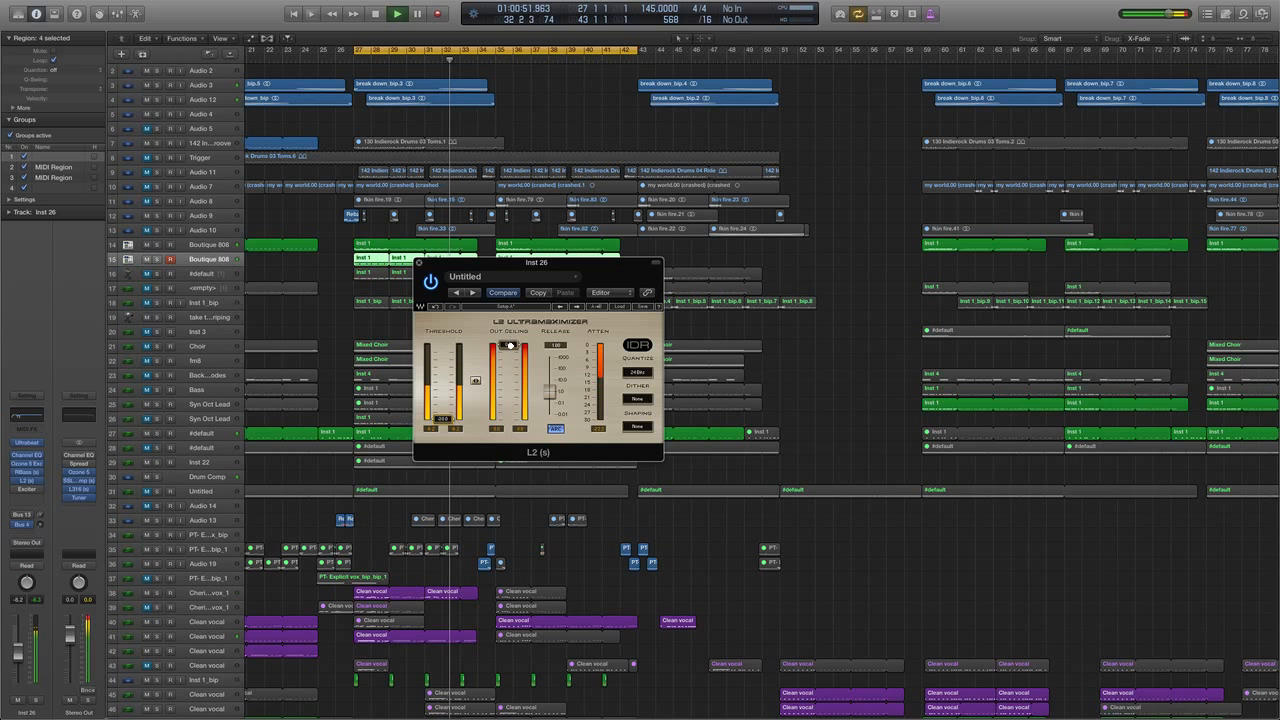
pyautogui.moveTo(510, 348); pyautogui.dragTo(511, 357)
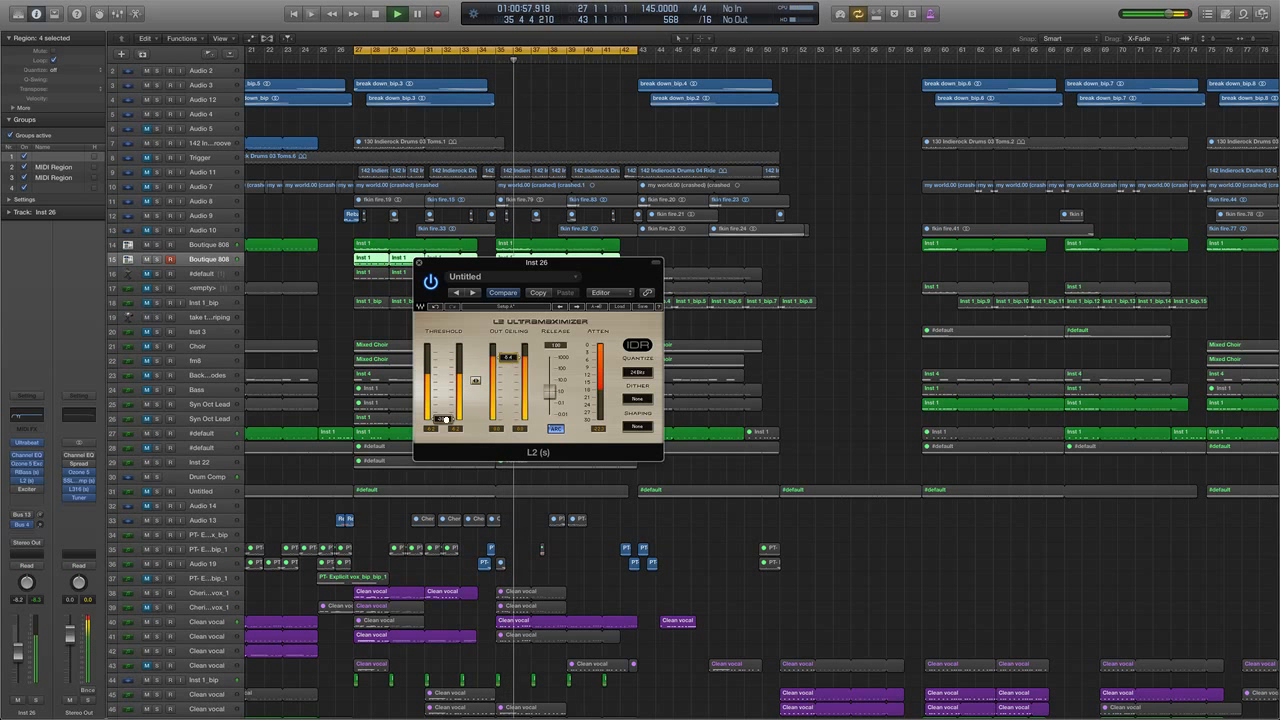
# - Restore the L2 output ceiling to 0.0, raise the threshold while auditioning the mix, and close the plug-in window
pyautogui.moveTo(446, 419); pyautogui.dragTo(447, 378)
pyautogui.press('space')
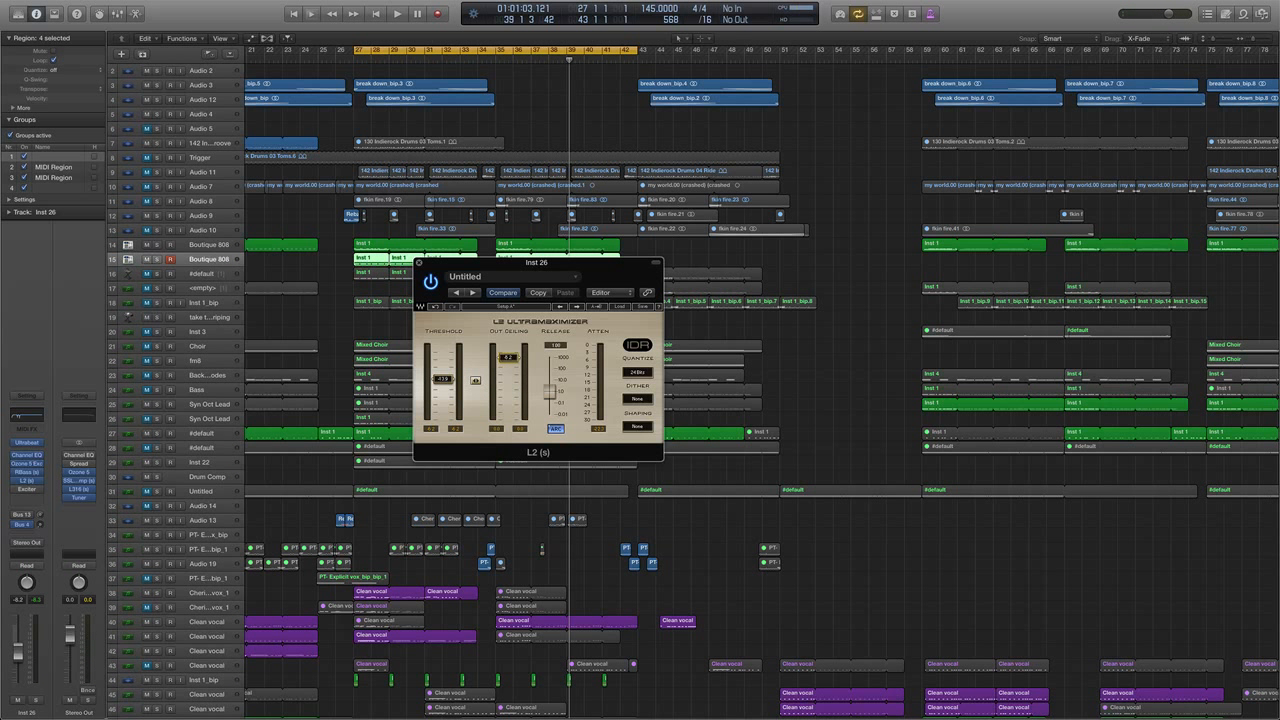
pyautogui.moveTo(508, 357); pyautogui.dragTo(508, 344)
pyautogui.press('space')
pyautogui.moveTo(445, 379); pyautogui.dragTo(446, 370)
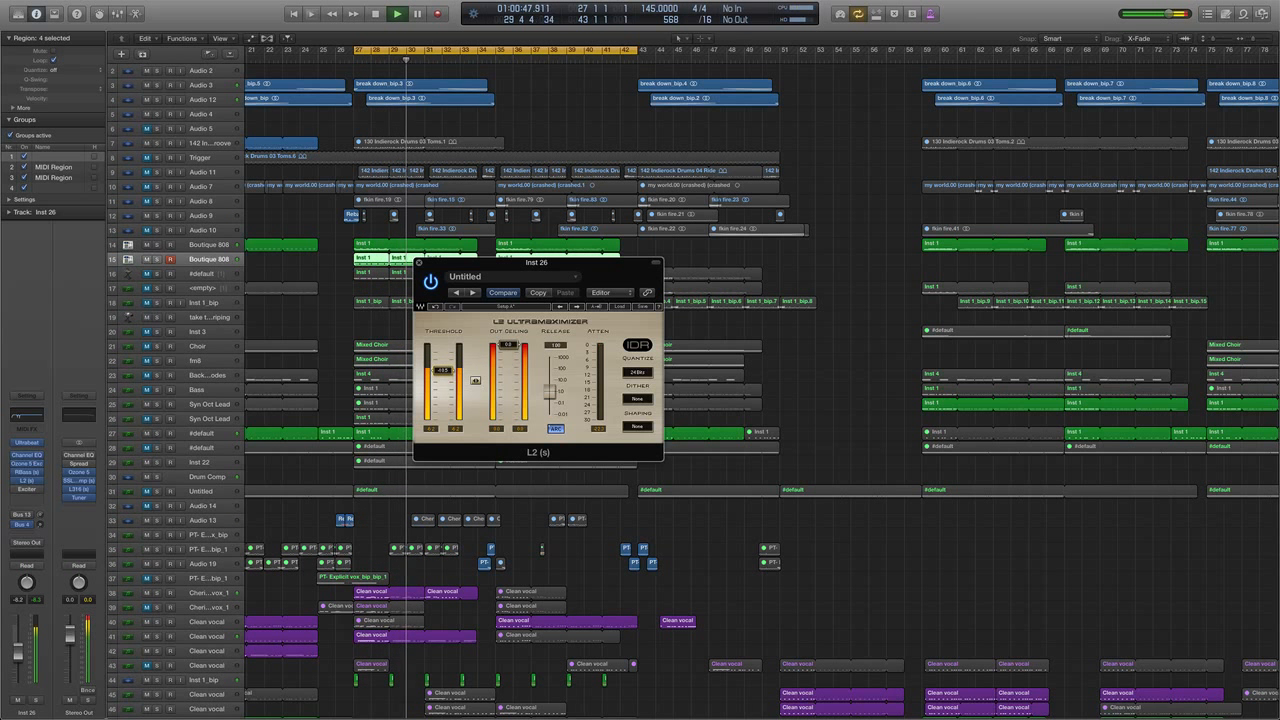
pyautogui.moveTo(446, 371); pyautogui.dragTo(447, 368)
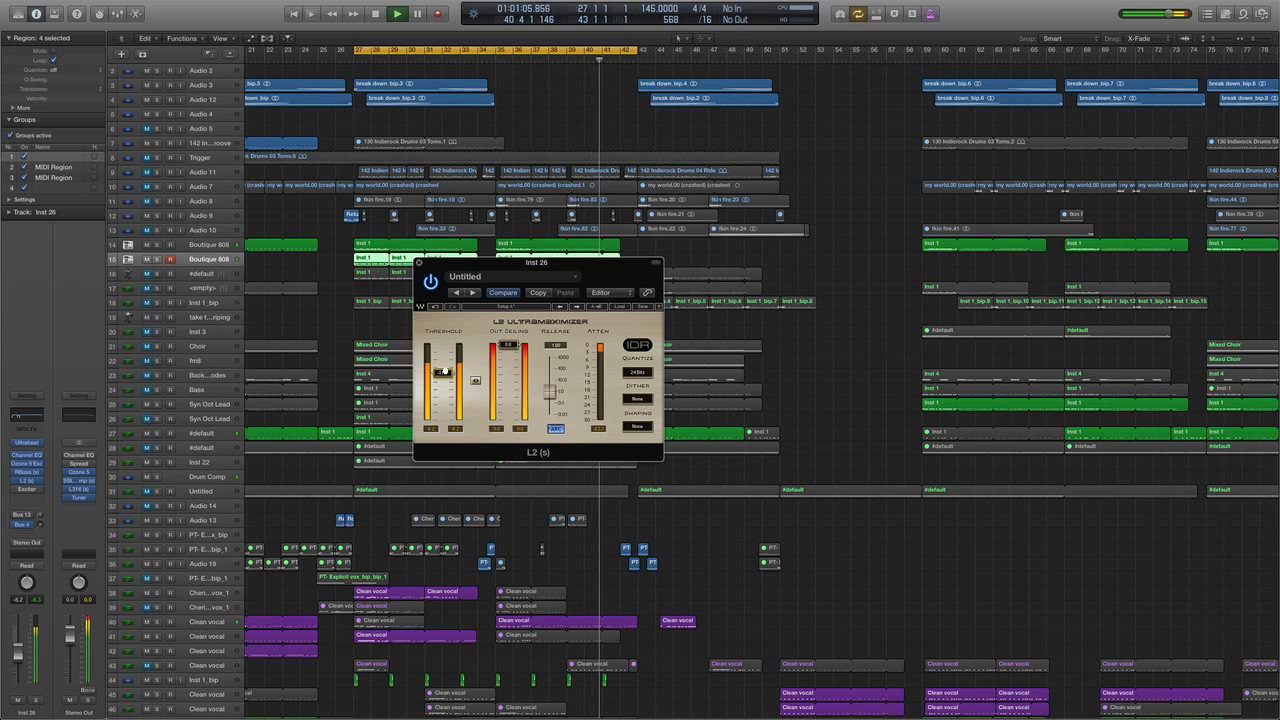
pyautogui.press('space')
pyautogui.click(419, 262)
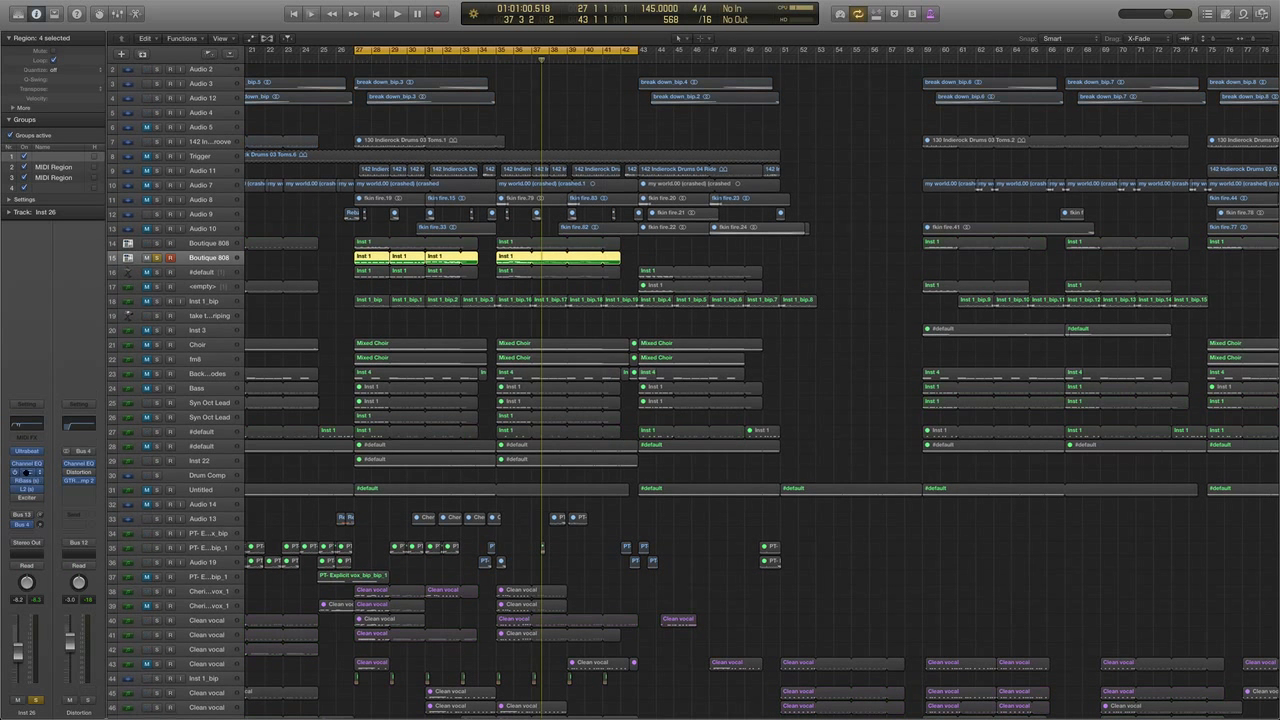
# - Review the Exciter amount control in Ozone 5 and the RBass settings on Inst 26, closing each plug-in window
pyautogui.click(27, 471)
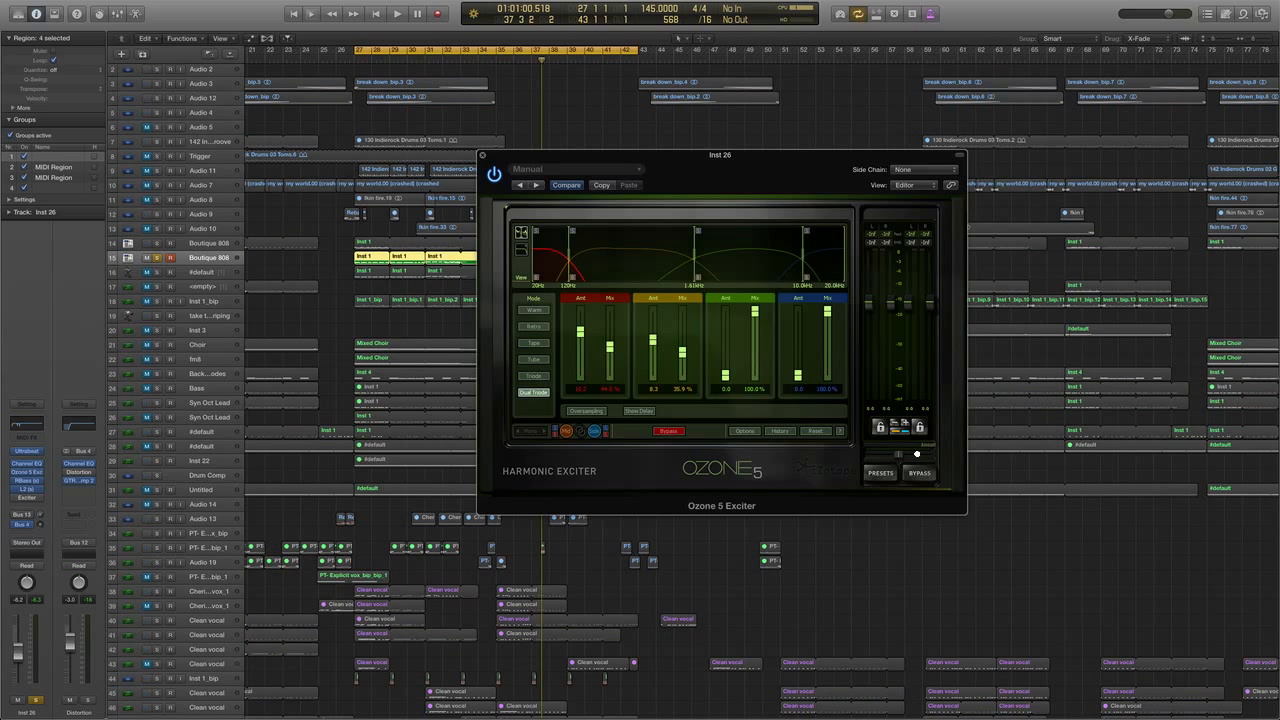
pyautogui.moveTo(917, 454); pyautogui.dragTo(884, 454)
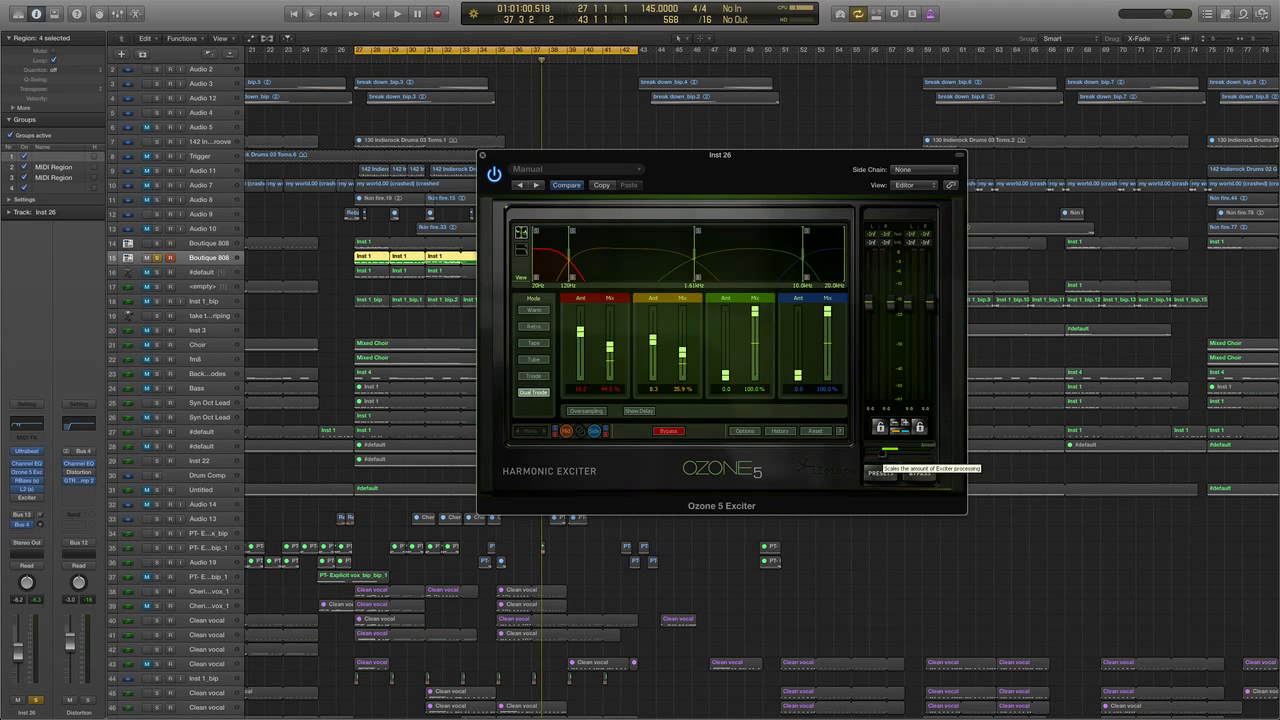
pyautogui.click(481, 154)
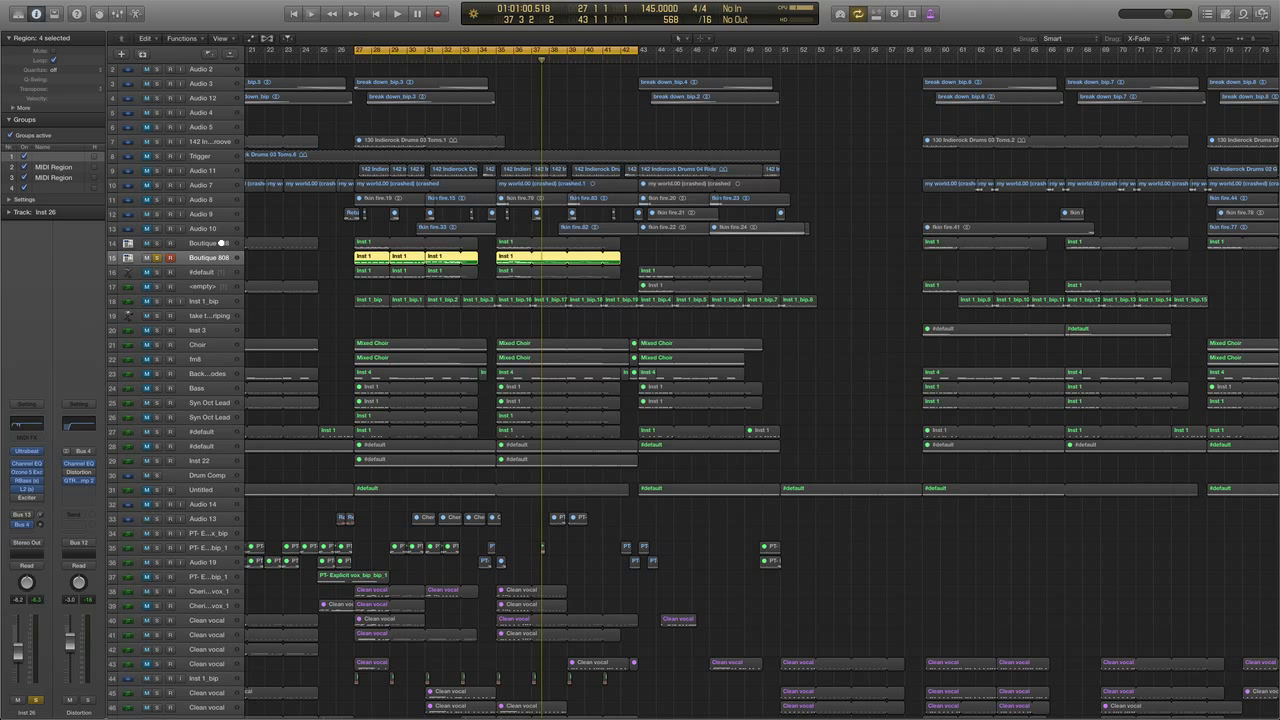
pyautogui.click(26, 480)
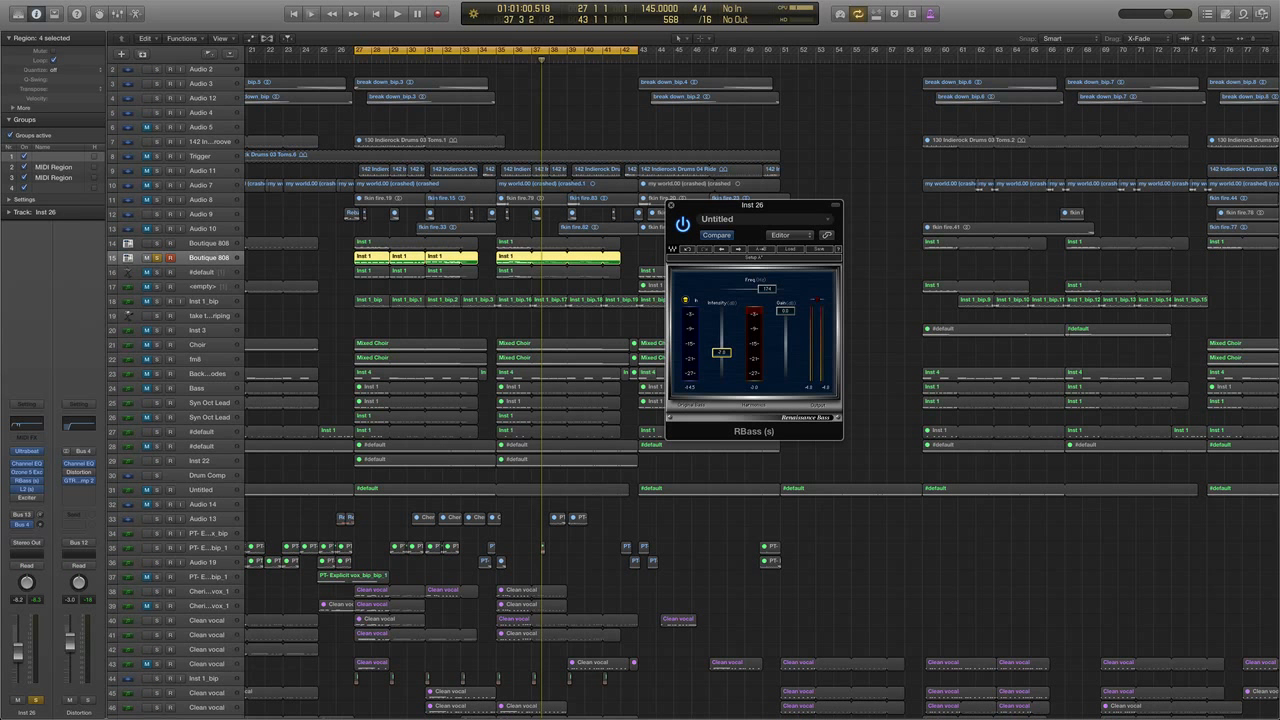
pyautogui.click(670, 205)
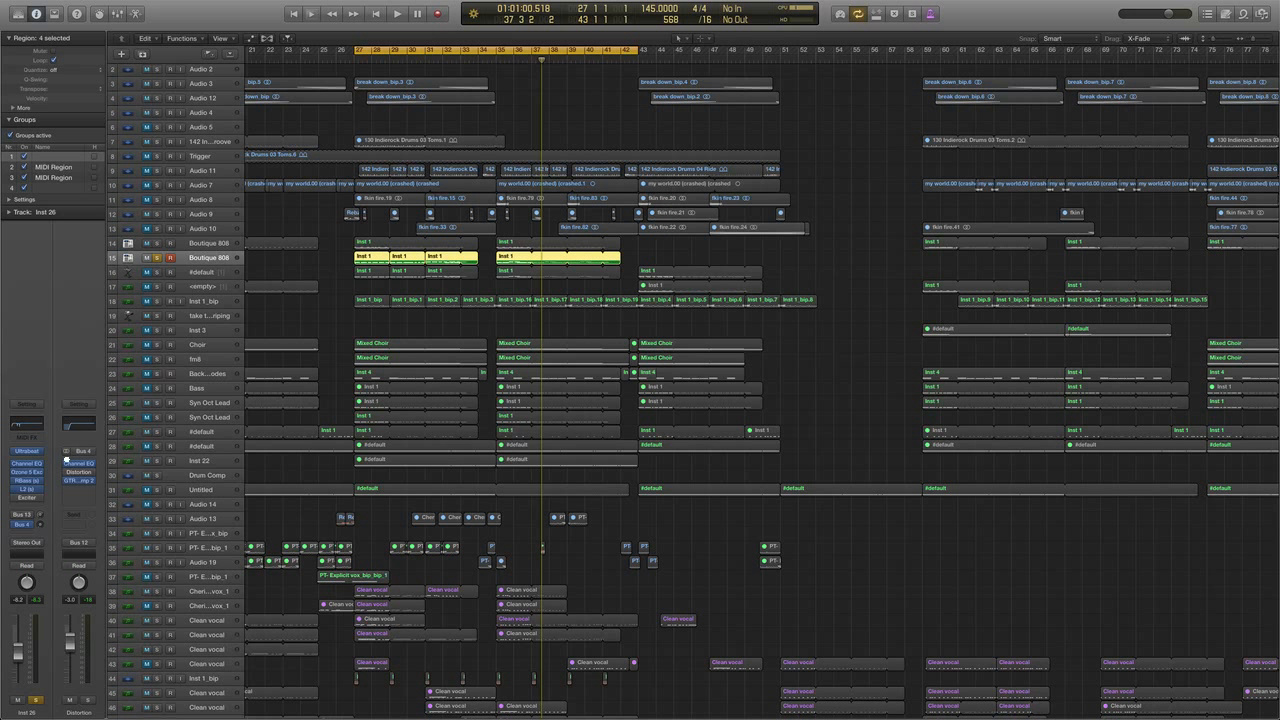
# - Show the L2 Ultramaximizer settings on Inst 26, reposition its window, and close it
pyautogui.click(26, 489)
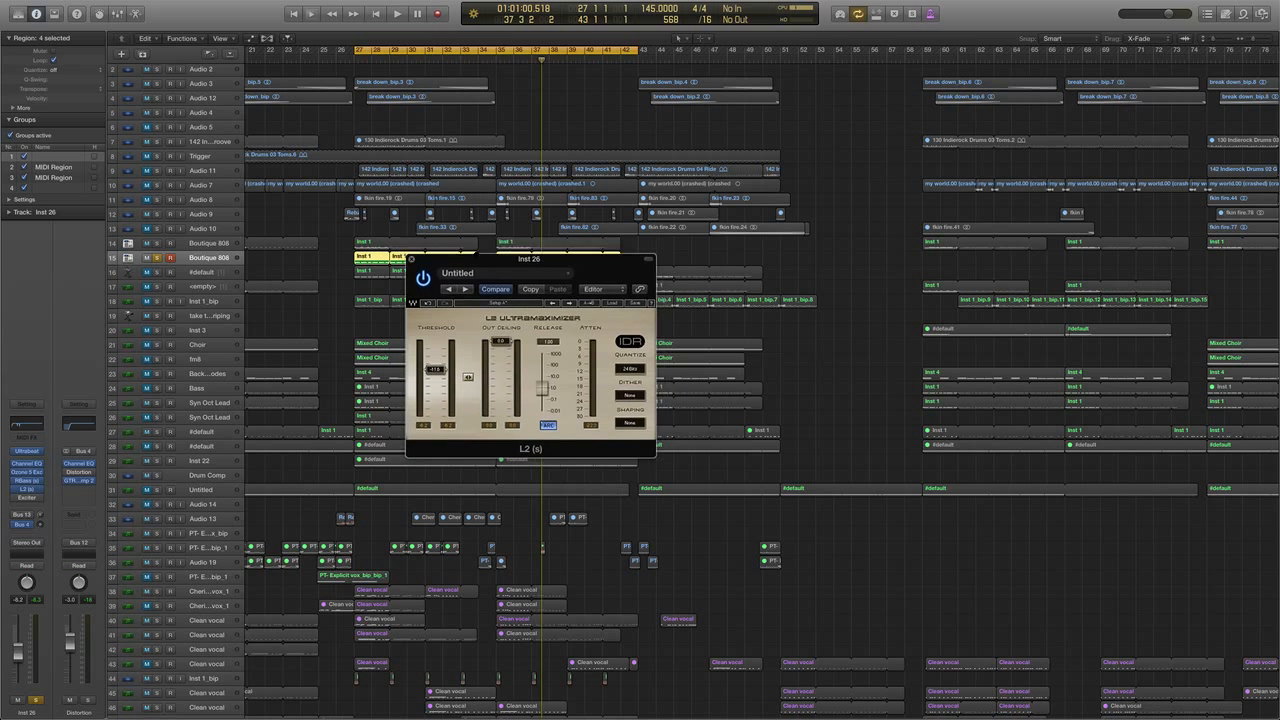
pyautogui.moveTo(483, 259); pyautogui.dragTo(471, 254)
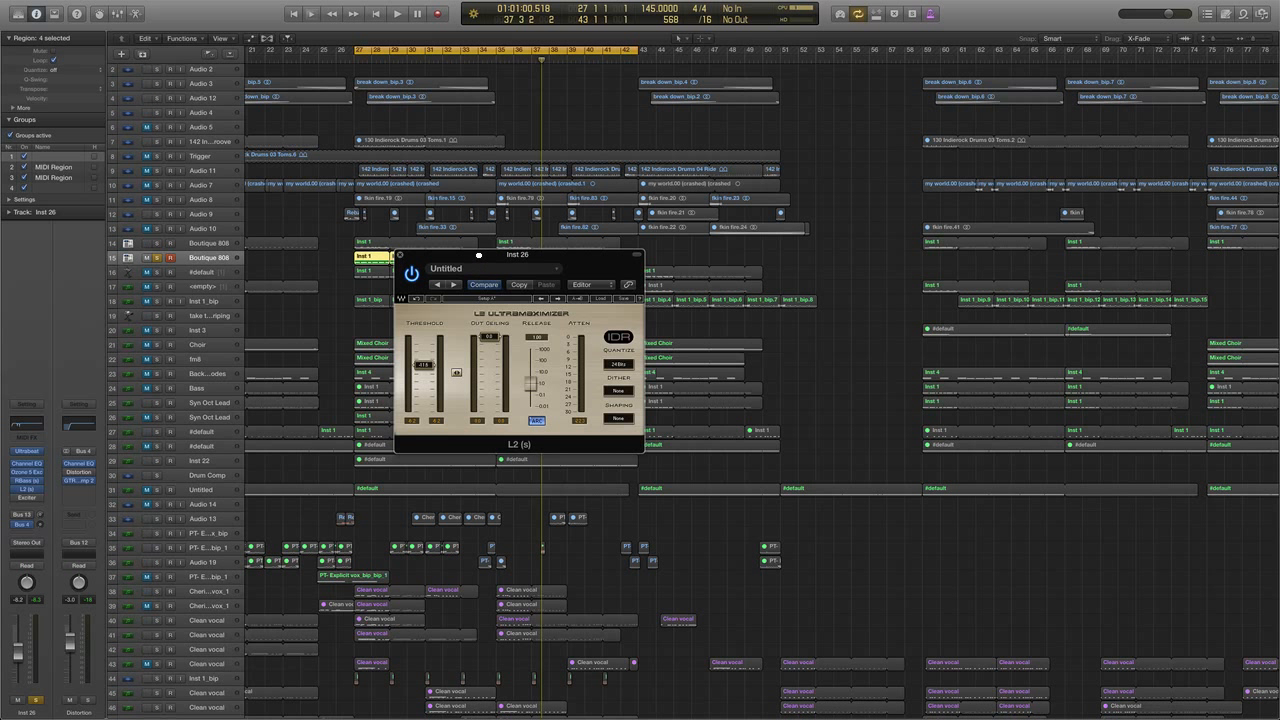
pyautogui.moveTo(480, 278); pyautogui.dragTo(475, 279)
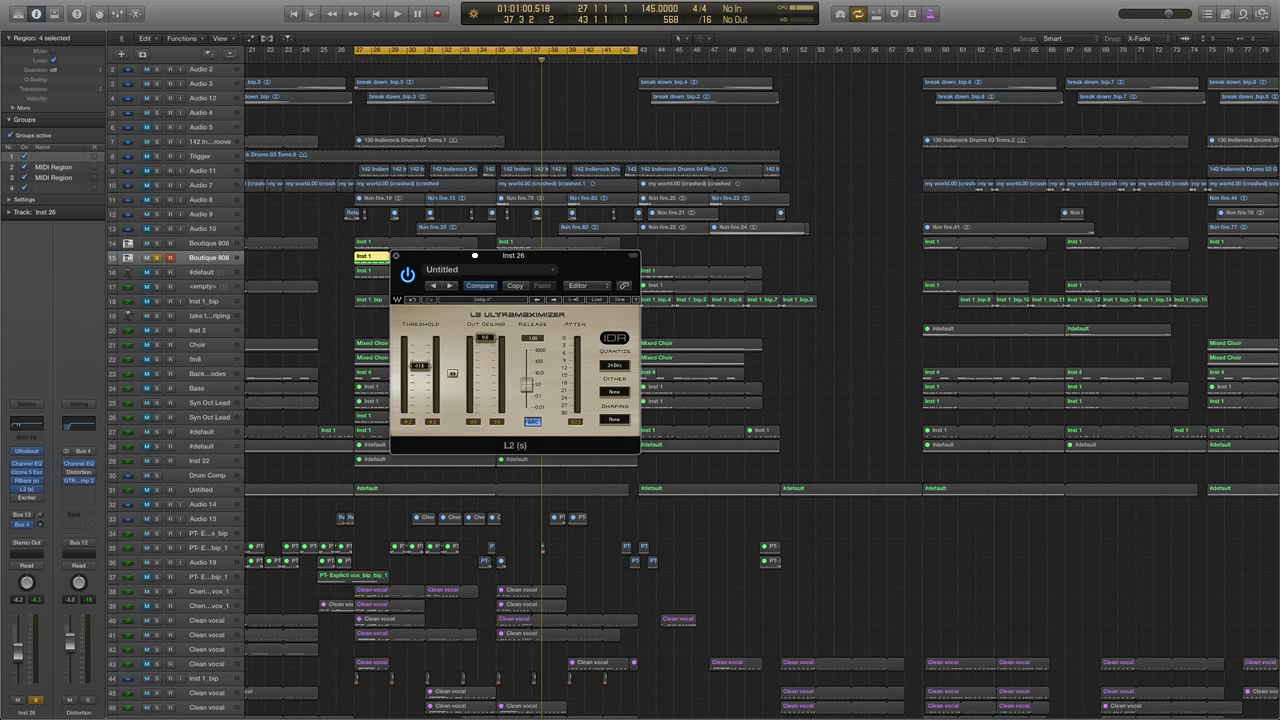
pyautogui.moveTo(475, 256); pyautogui.dragTo(465, 258)
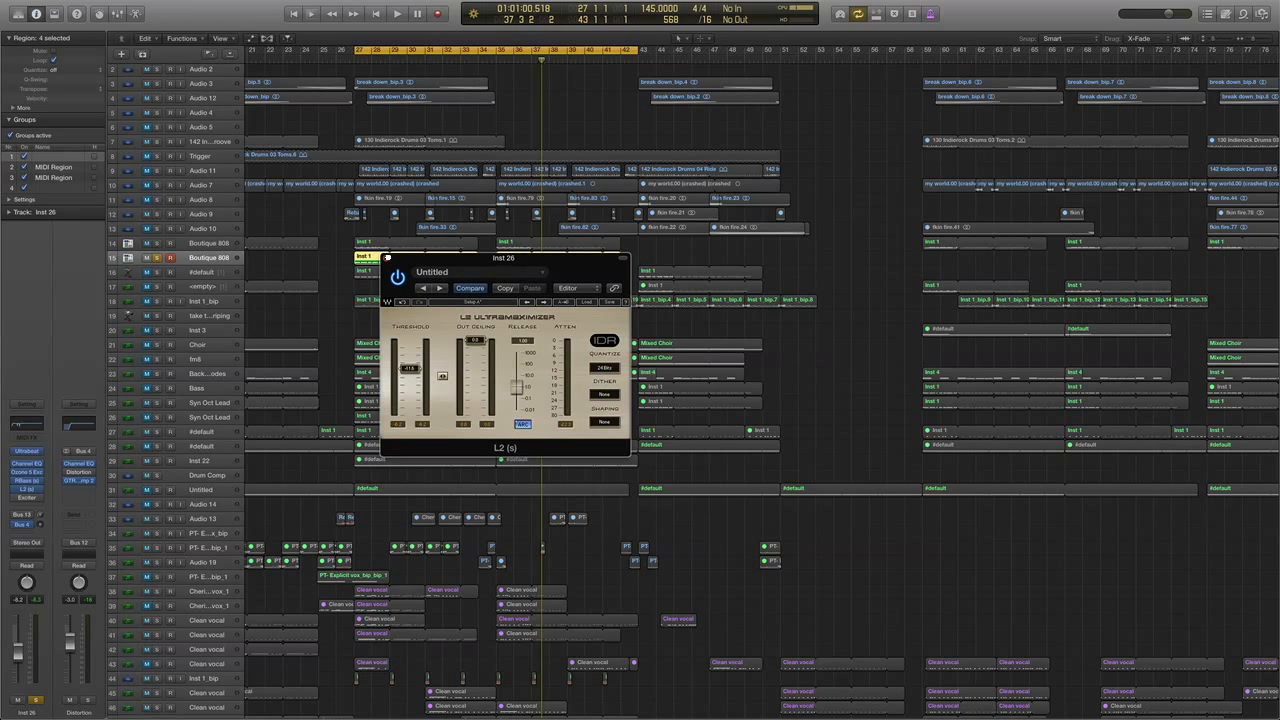
pyautogui.click(387, 258)
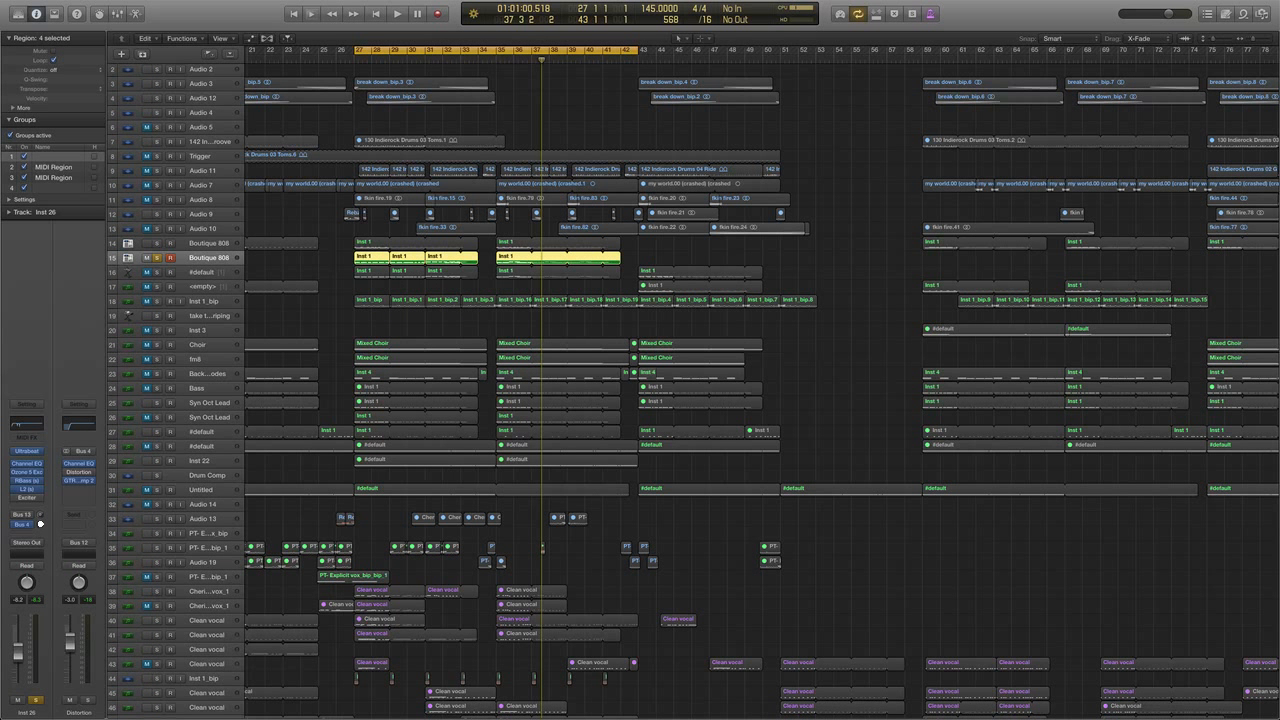
# - Audition the soloed bass in short playback passes while adjusting its Bus 4 distortion send level
pyautogui.moveTo(40, 524)
pyautogui.press('space')
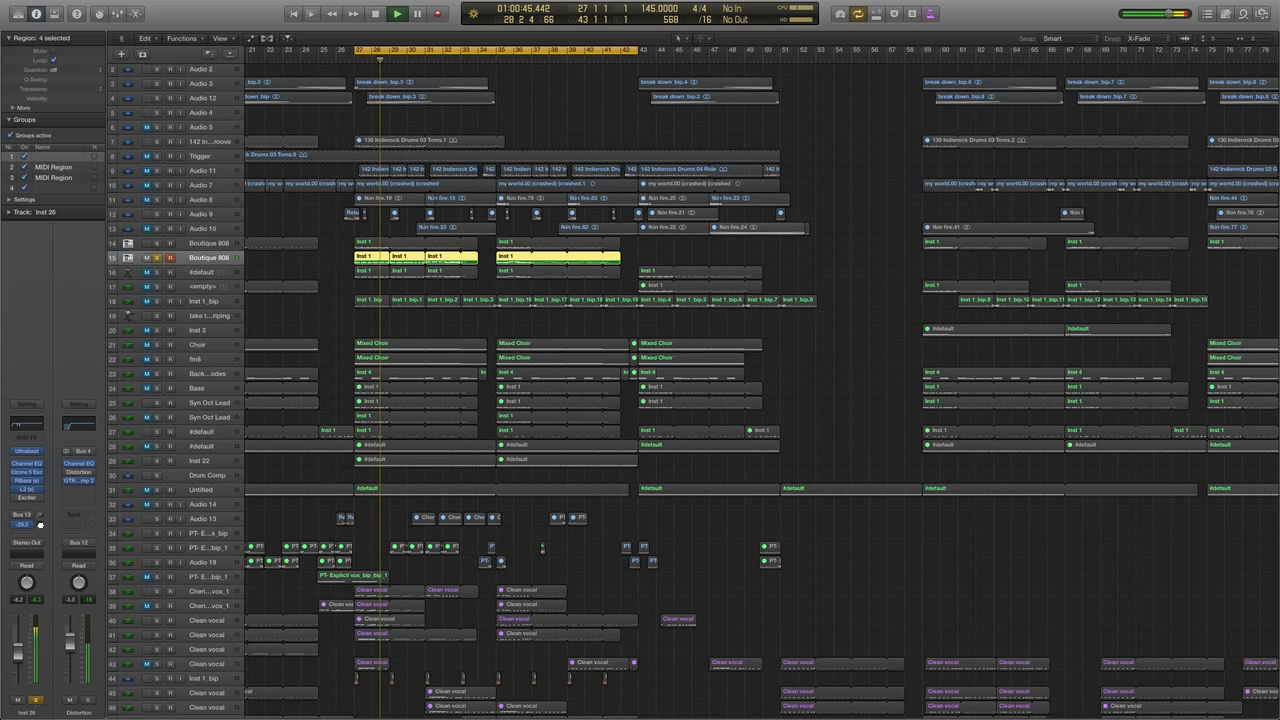
pyautogui.press('space')
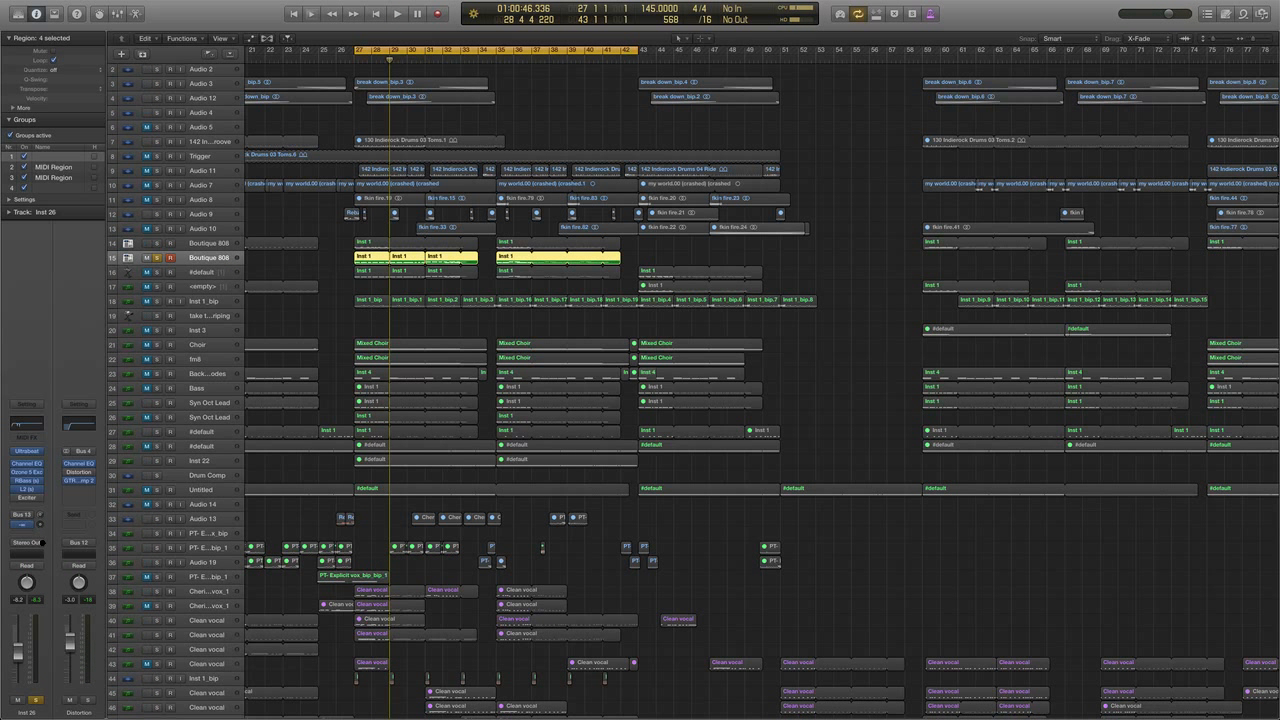
pyautogui.press('space')
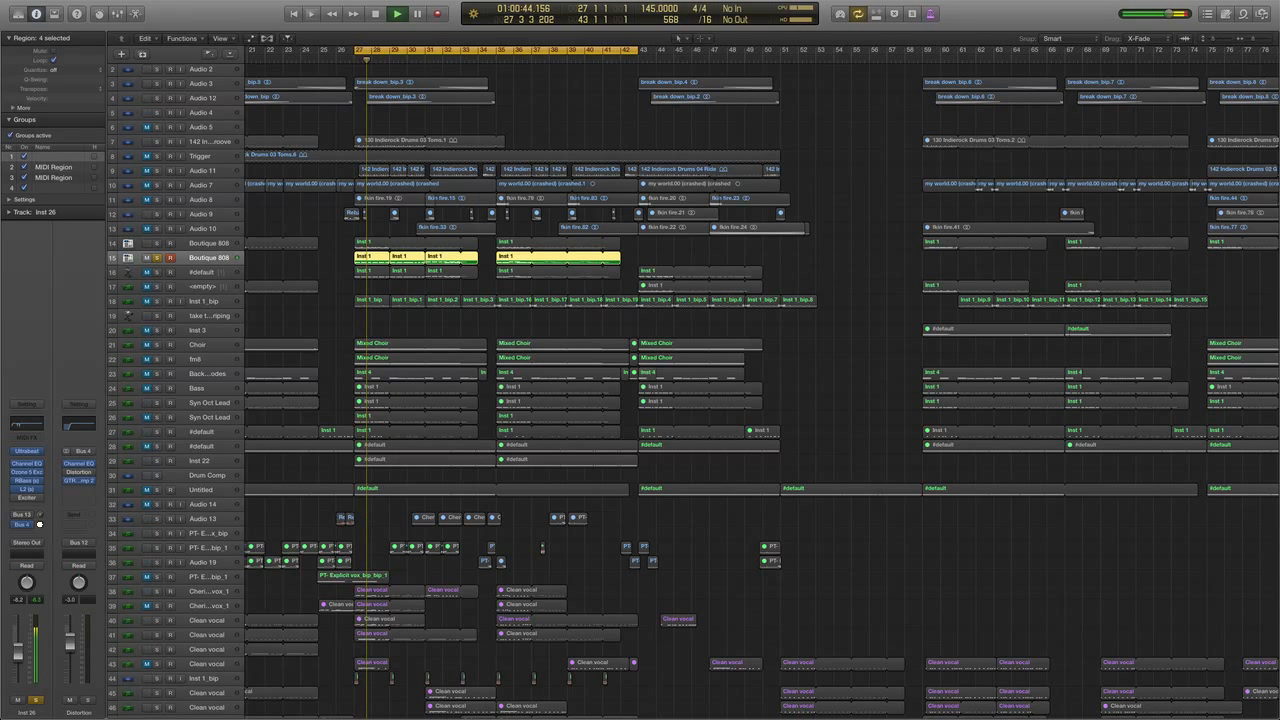
pyautogui.press('space')
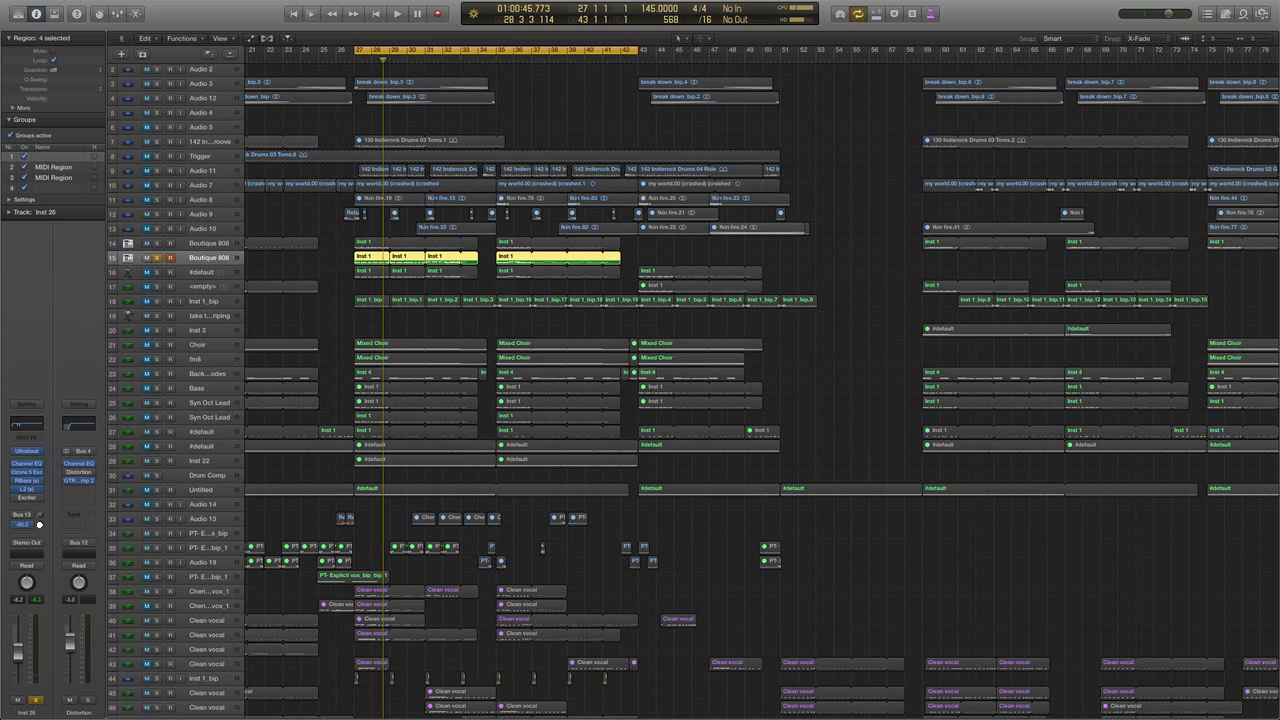
pyautogui.press('space')
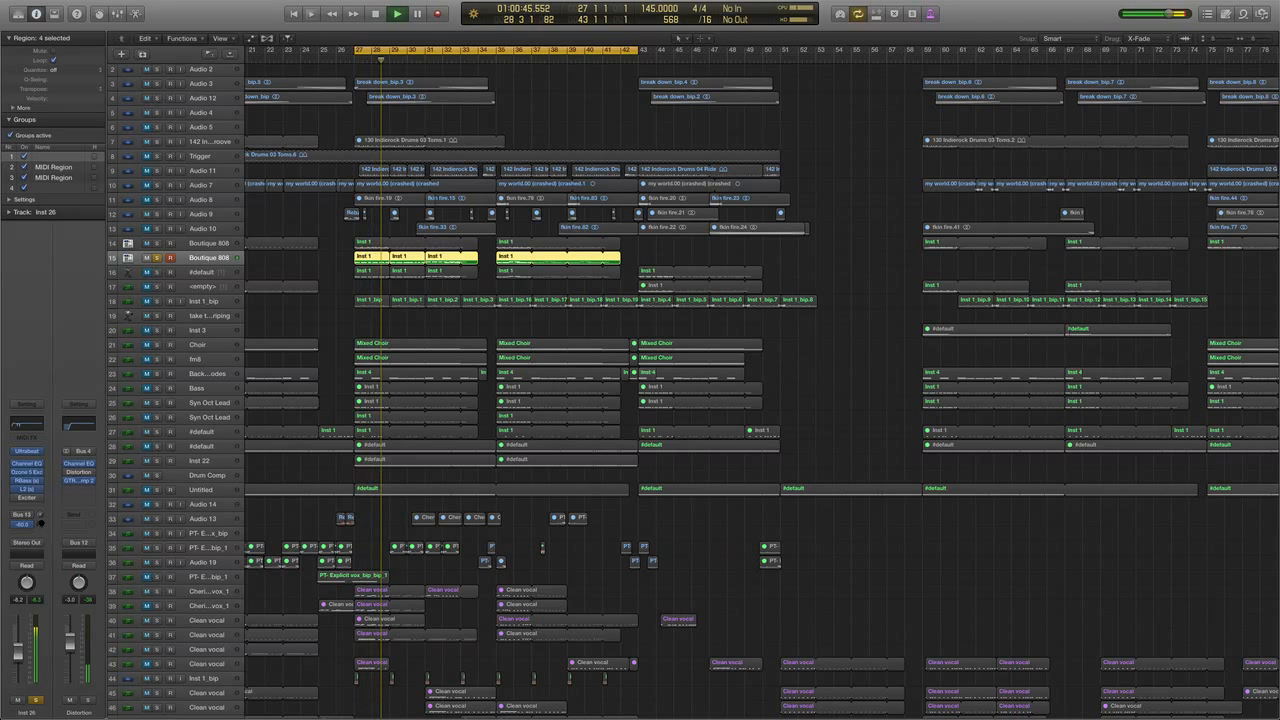
pyautogui.moveTo(40, 525); pyautogui.dragTo(41, 523)
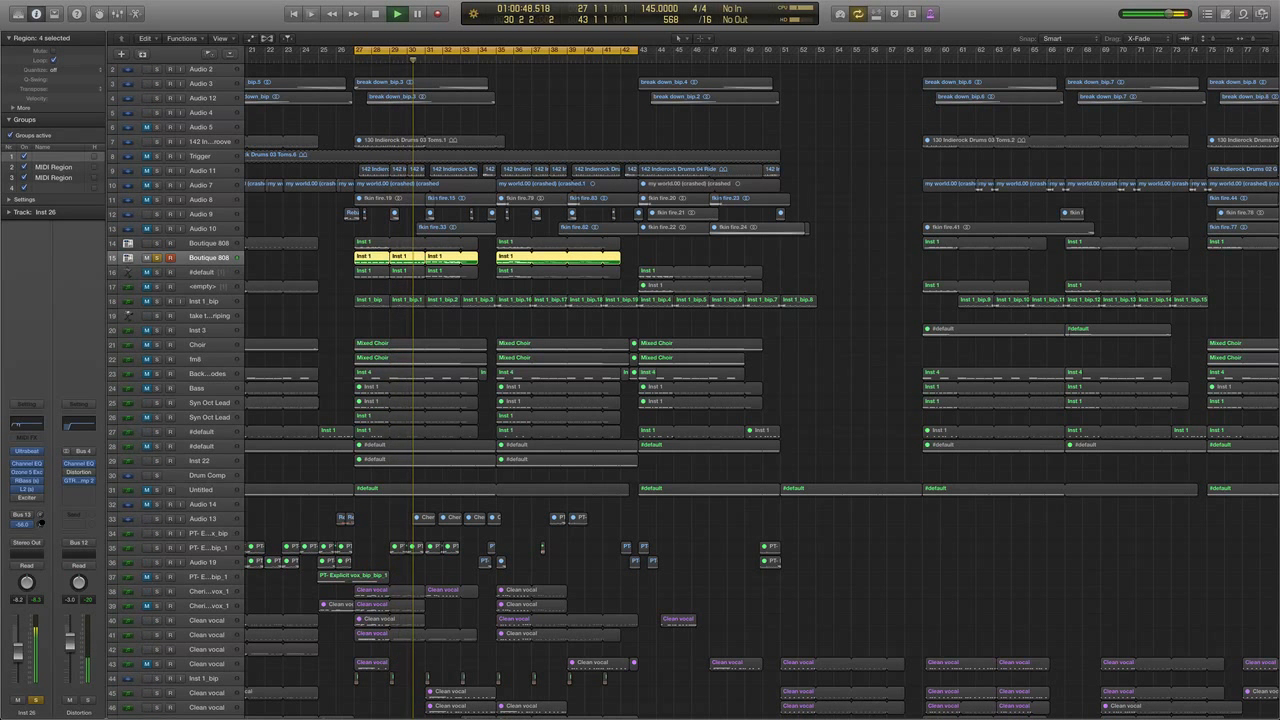
# - Compare the soloed bass with the Bus 4 send bypassed and active, fine-tune the send level, and stop playback
pyautogui.click(15, 525)
pyautogui.click(15, 525)
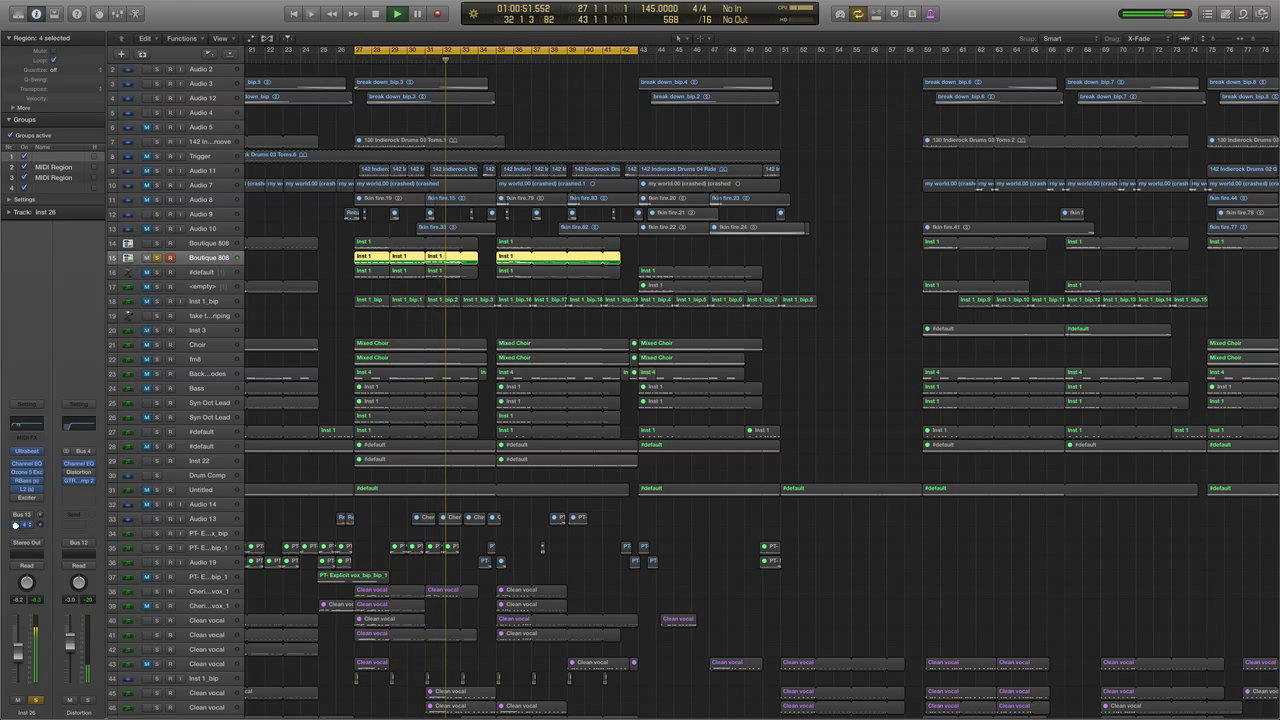
pyautogui.moveTo(41, 524); pyautogui.dragTo(41, 524)
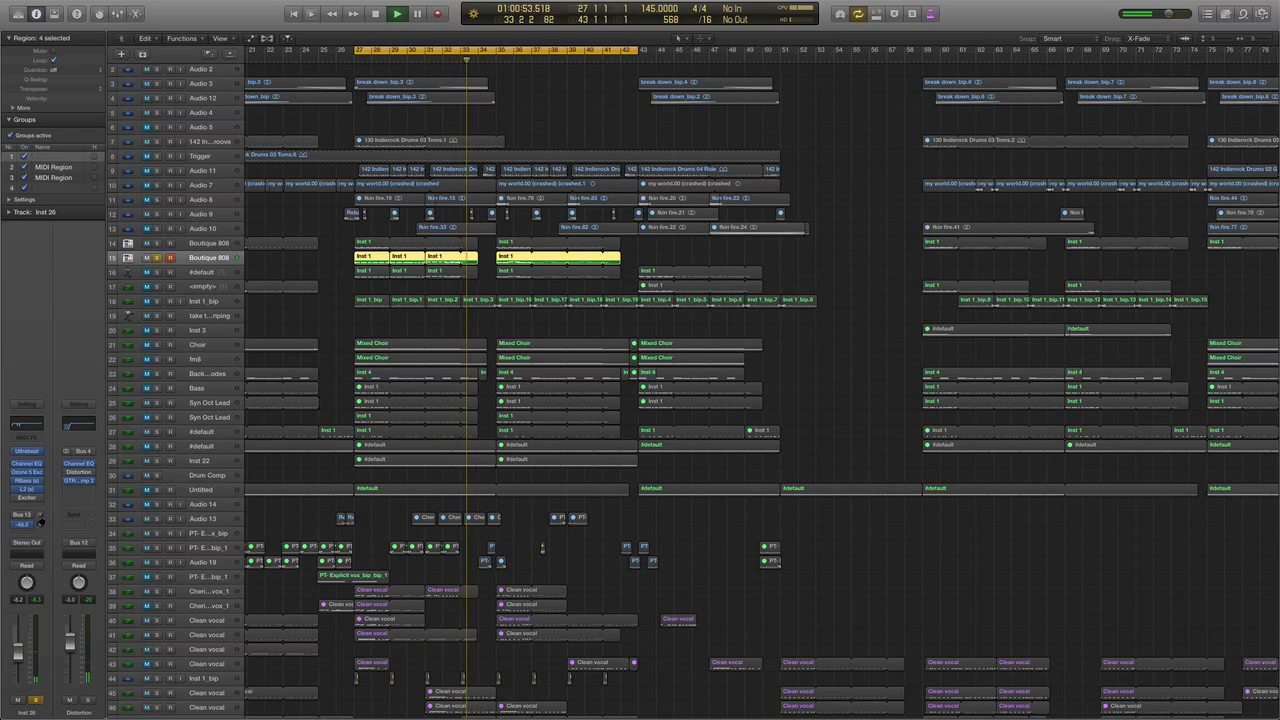
pyautogui.click(15, 525)
pyautogui.click(15, 525)
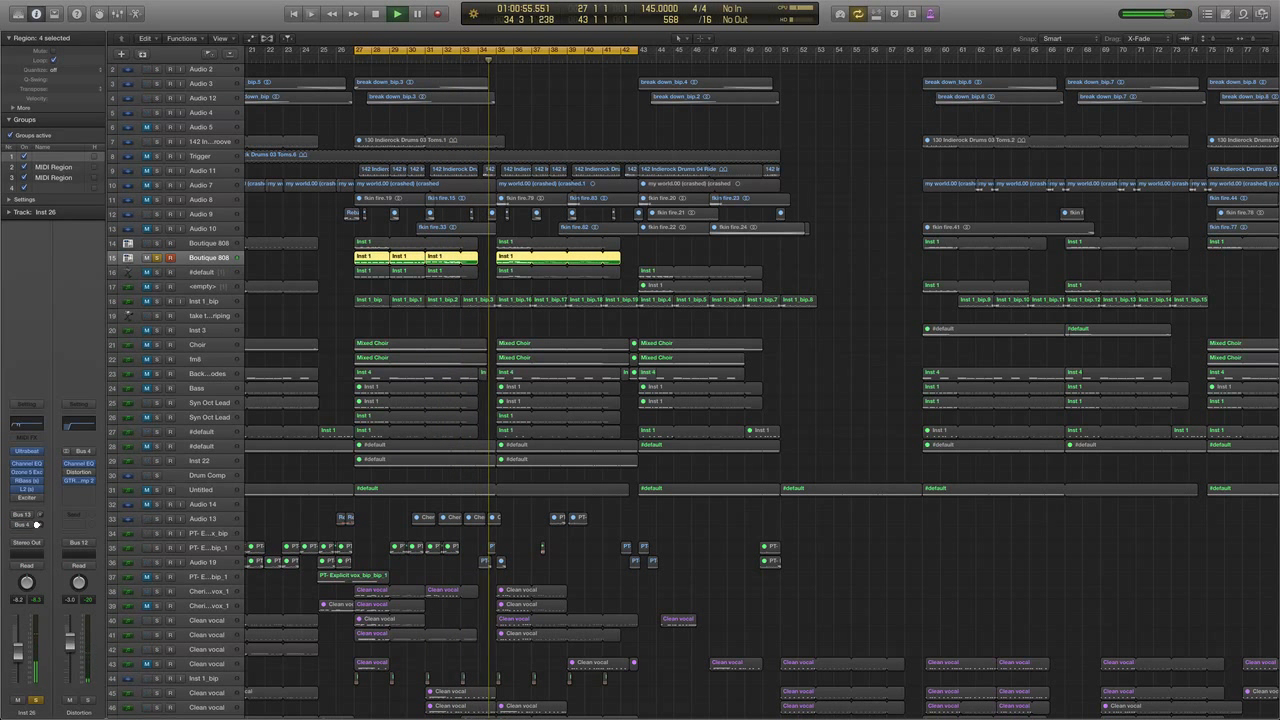
pyautogui.moveTo(42, 526); pyautogui.dragTo(43, 525)
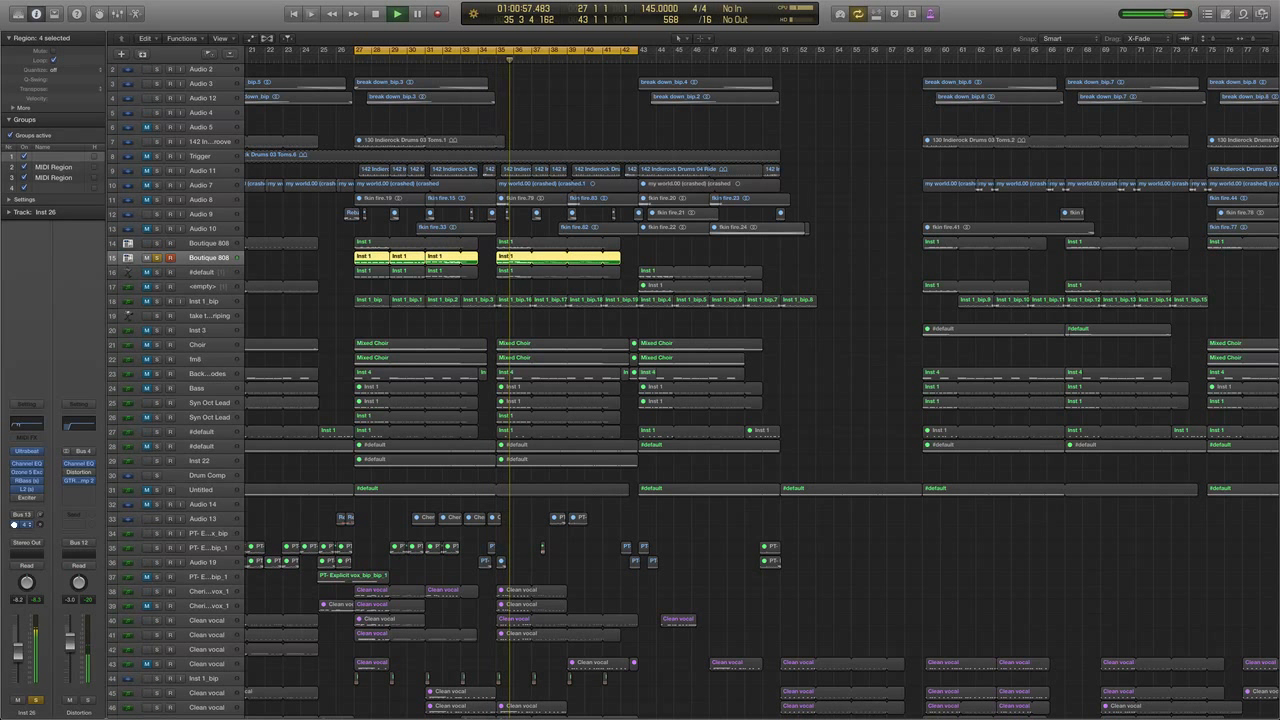
pyautogui.click(15, 525)
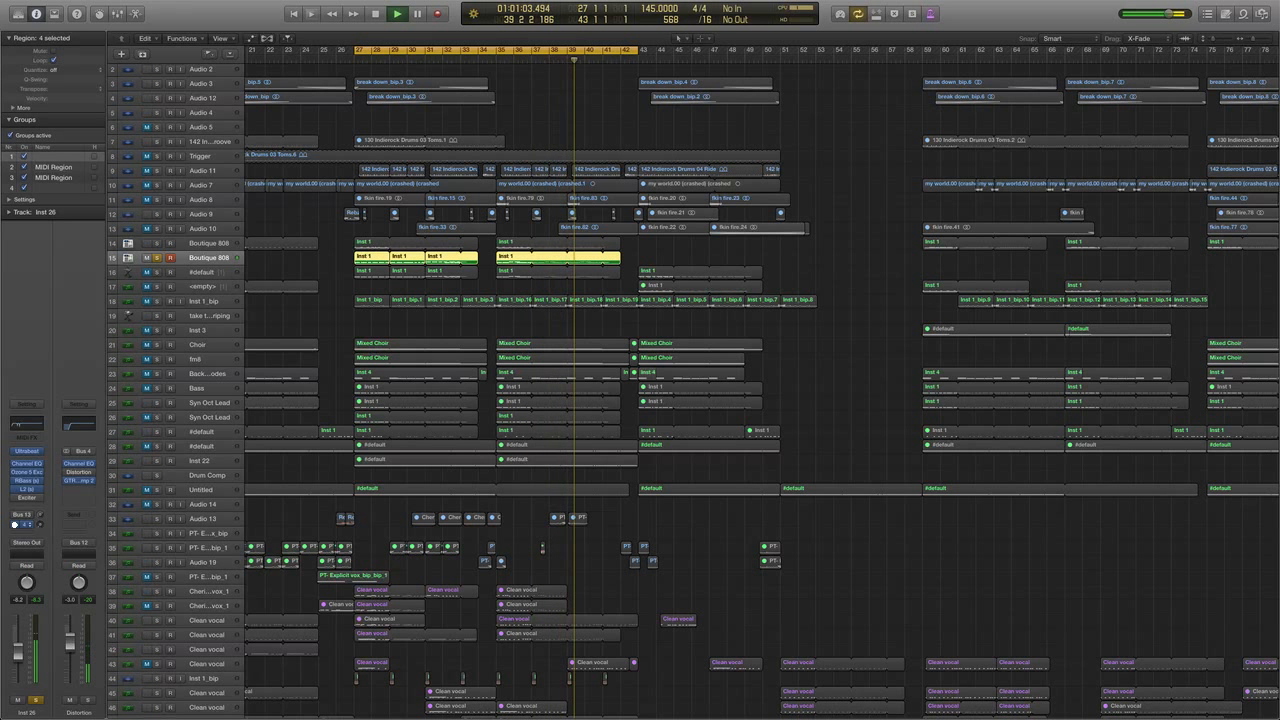
pyautogui.press('space')
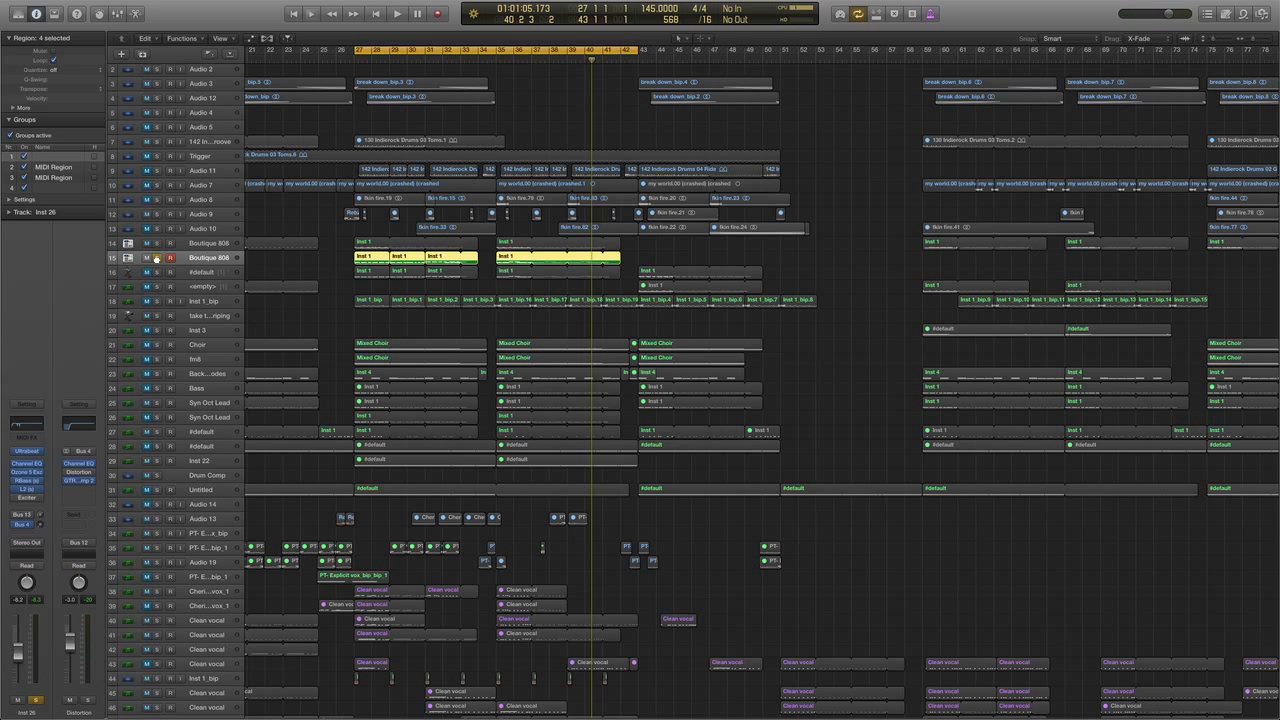
# - Unsolo the selected Boutique 808 track, audition the processed bass in the full mix, and stop playback
pyautogui.click(157, 259)
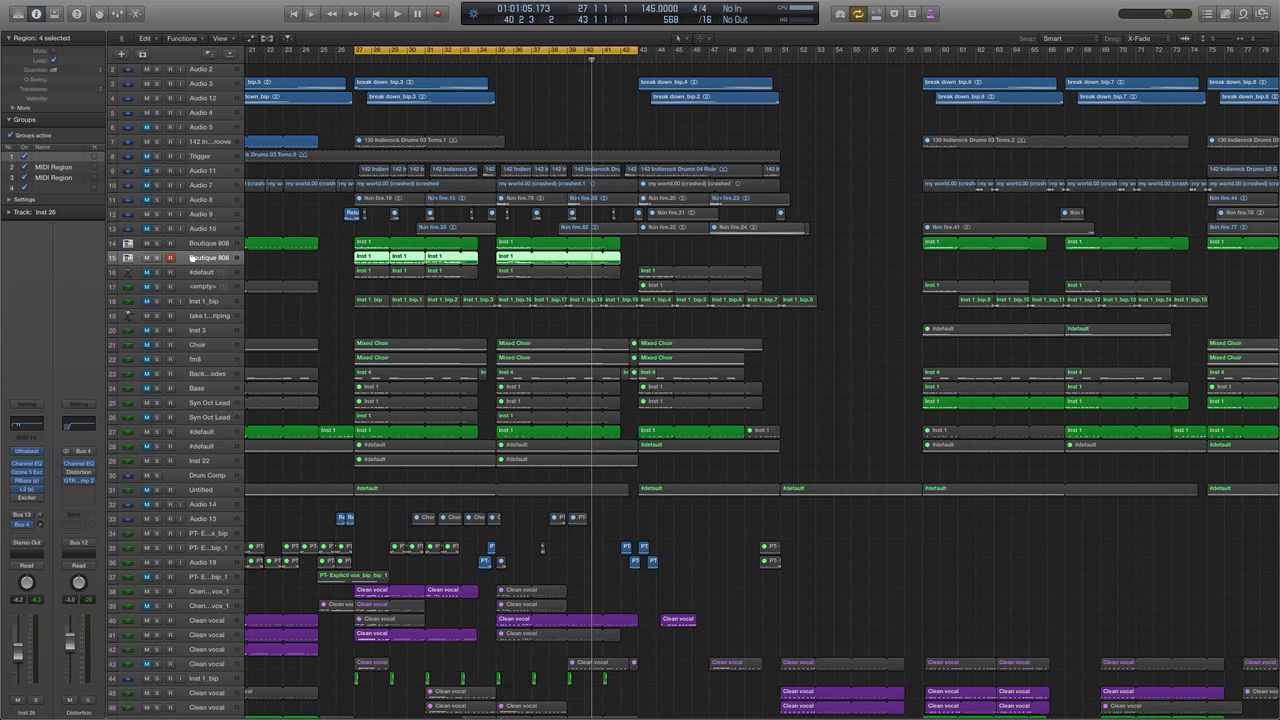
pyautogui.press('space')
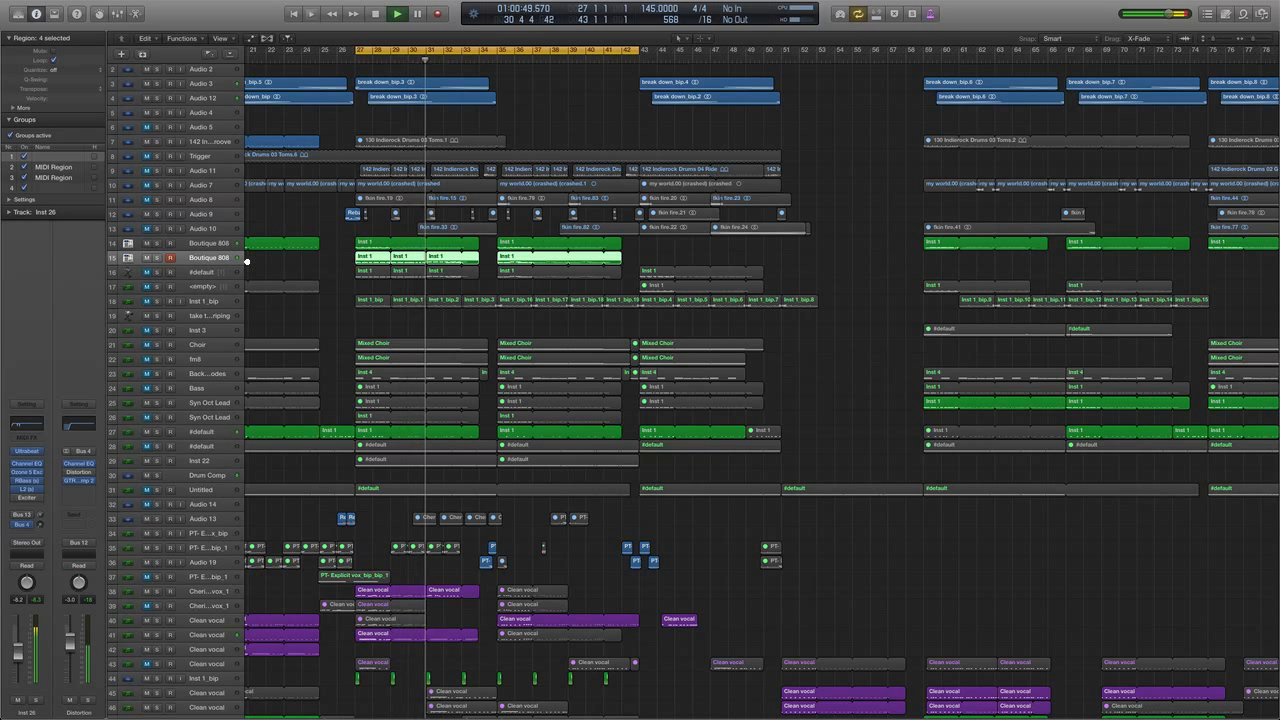
pyautogui.press('space')
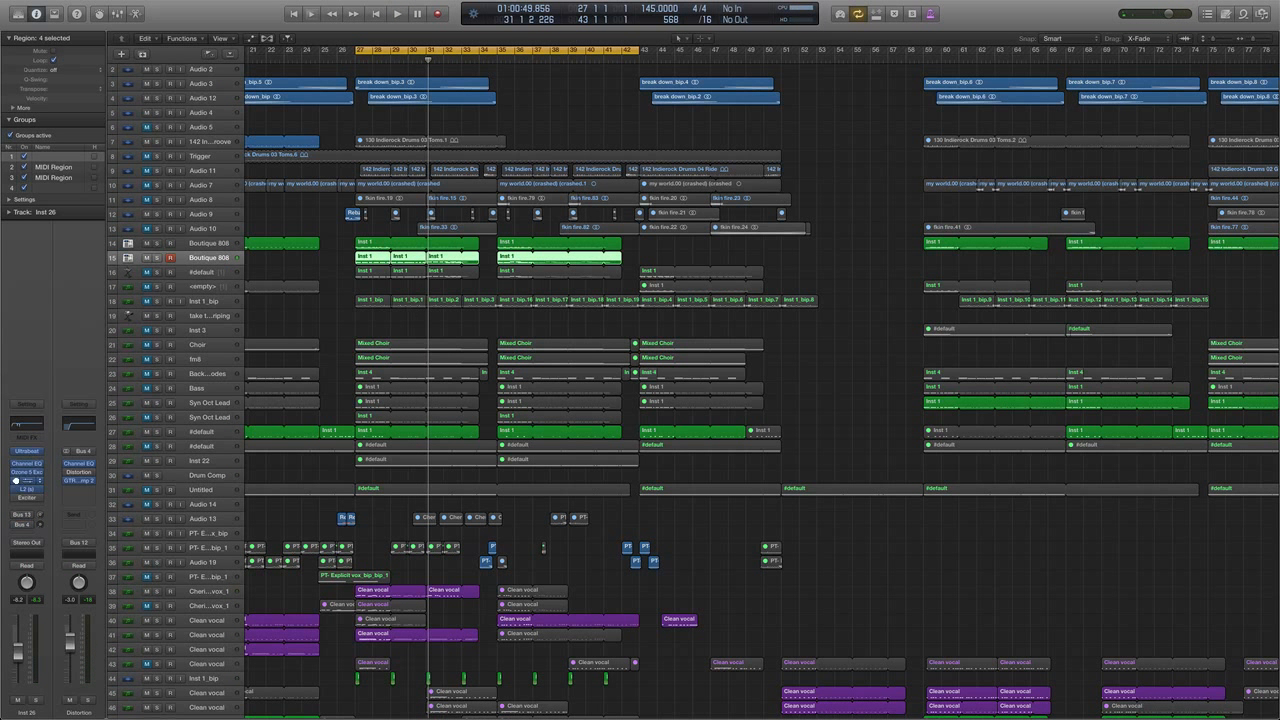
# - Play the mix with the bass inserts and sends bypassed, raising the Inst 26 volume to about +0.6 dB, and stop playback
pyautogui.press('space')
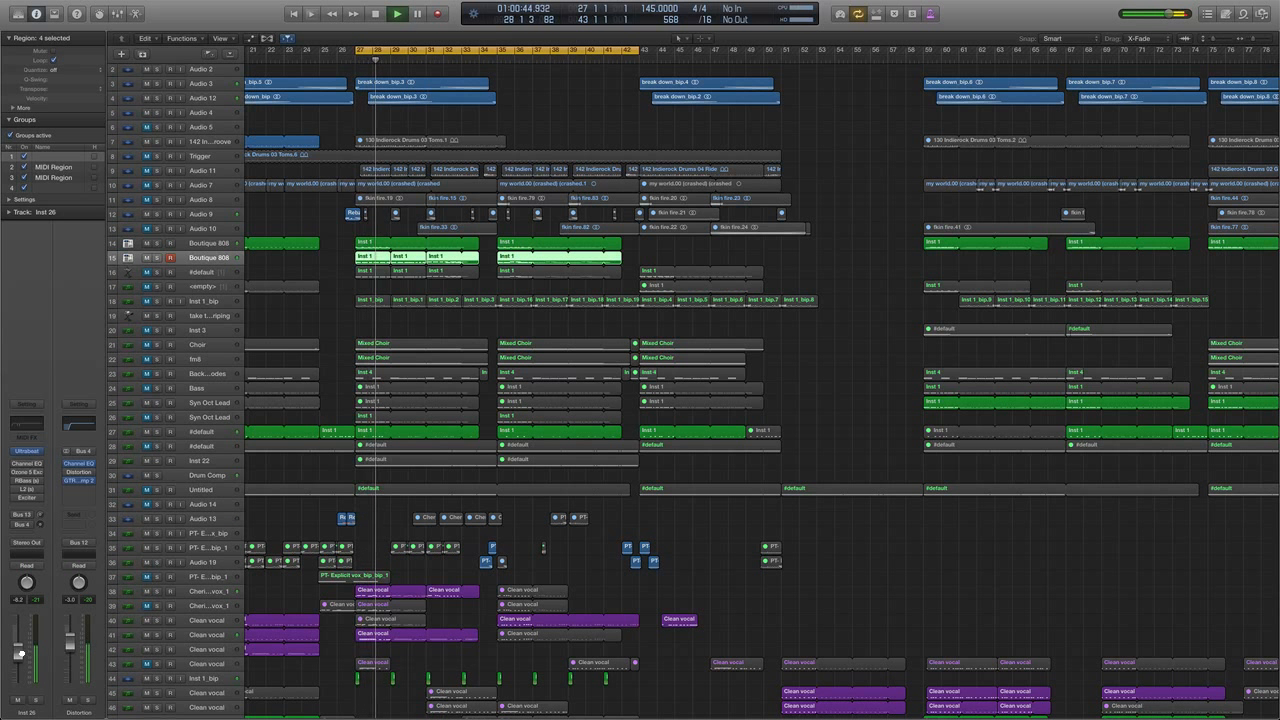
pyautogui.moveTo(19, 655); pyautogui.dragTo(19, 641)
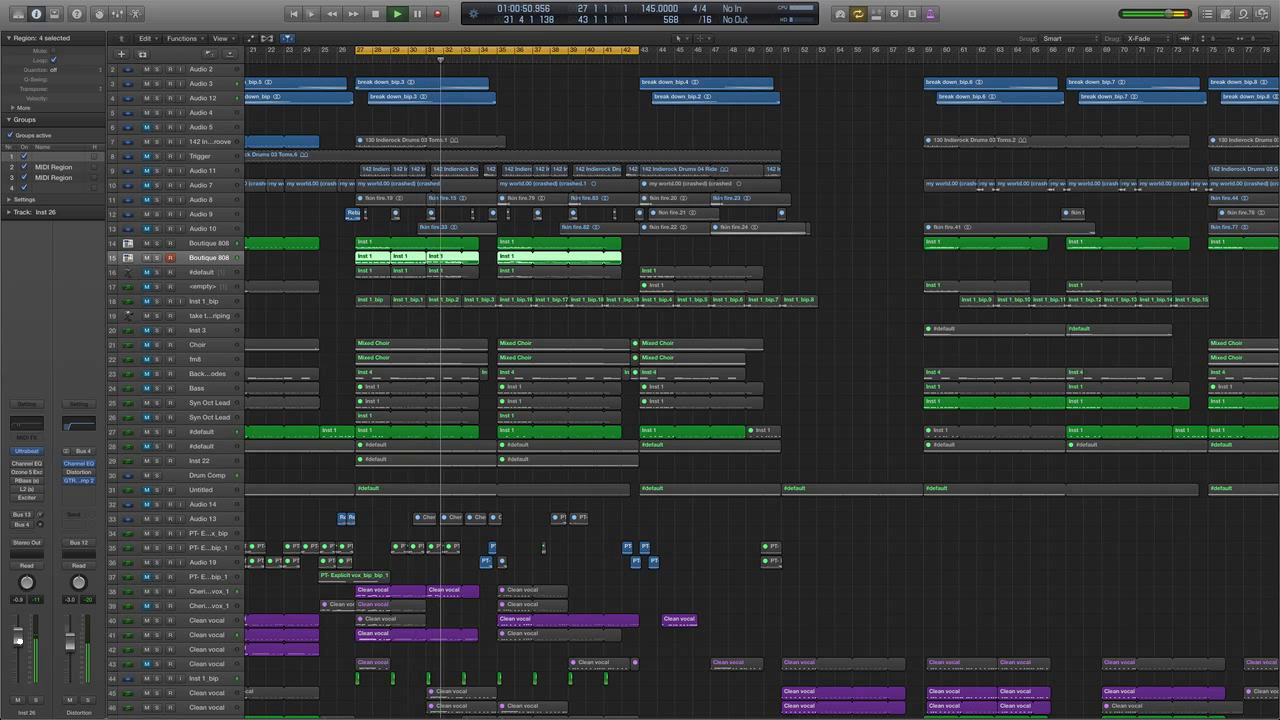
pyautogui.moveTo(19, 641); pyautogui.dragTo(17, 637)
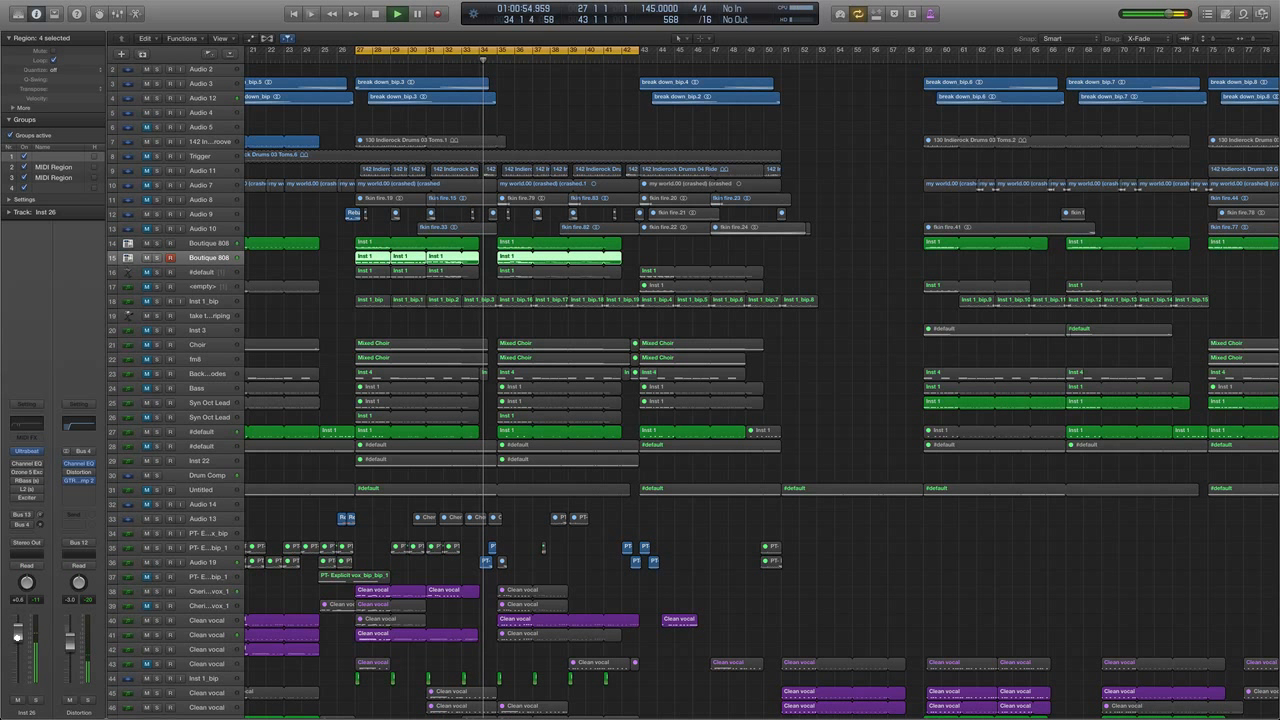
pyautogui.press('space')
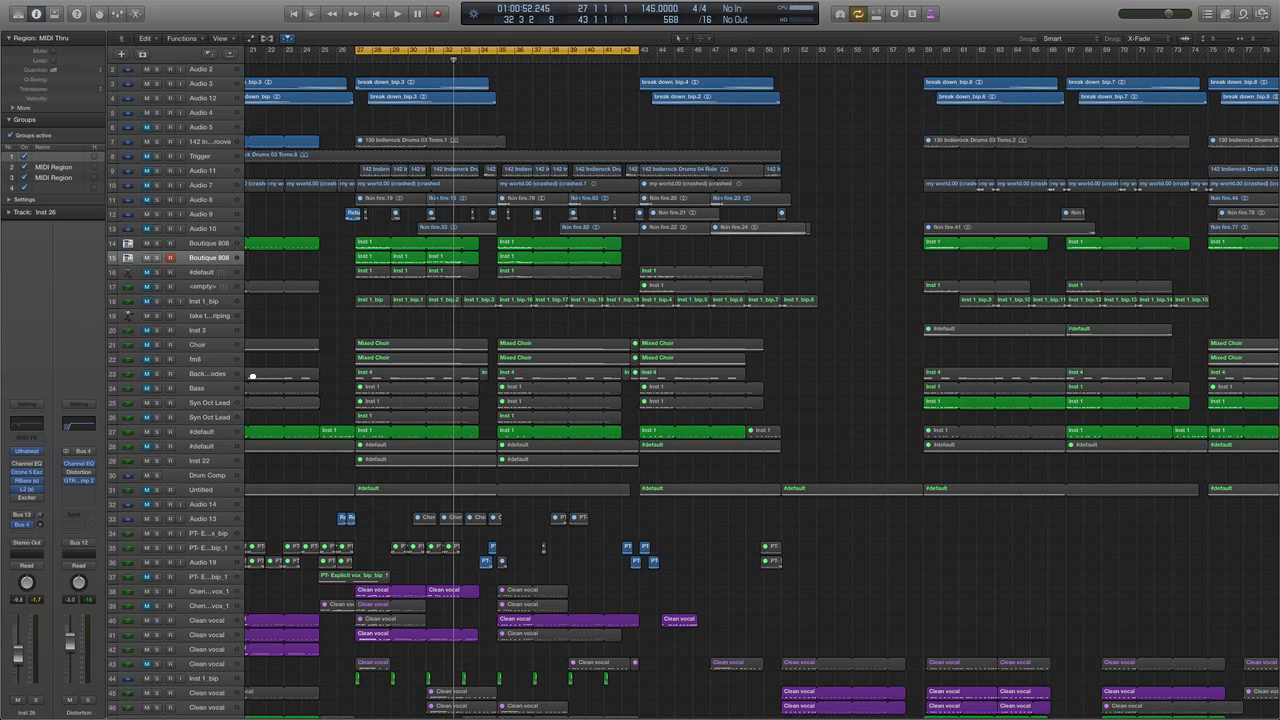
# - Toggle the bypass of the Channel EQ insert on the Inst 26 channel
pyautogui.click(15, 464)
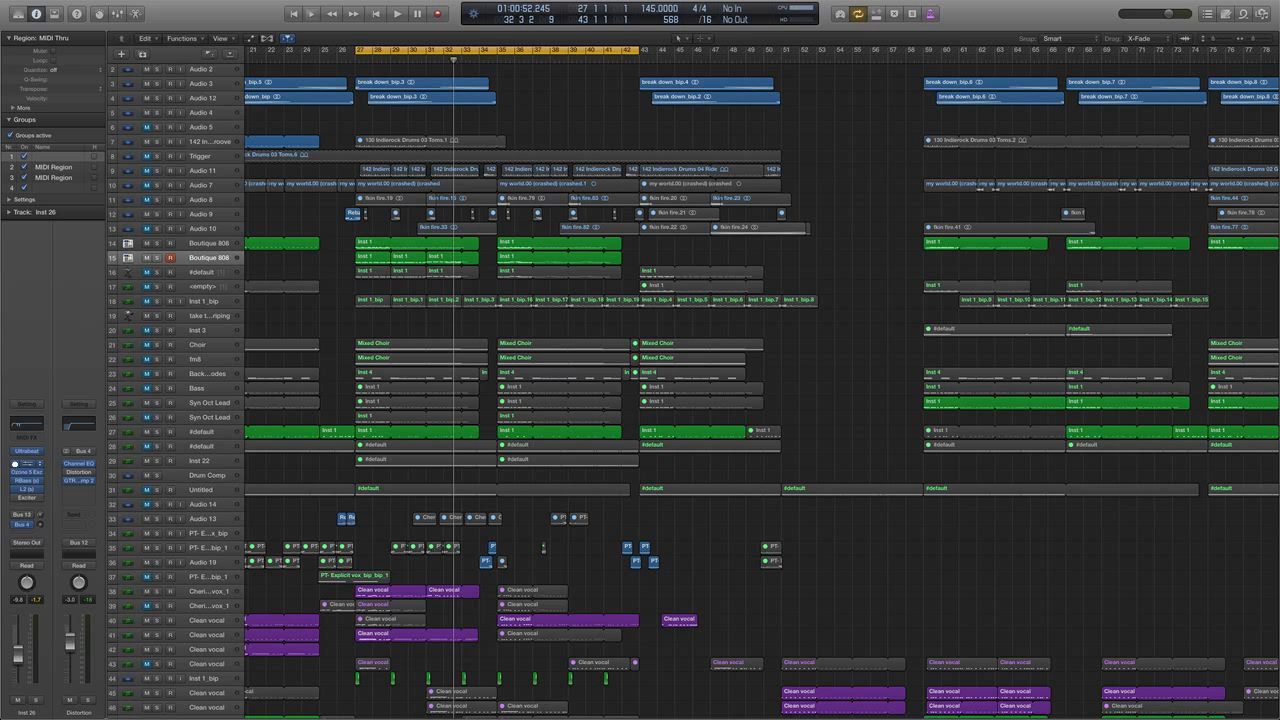